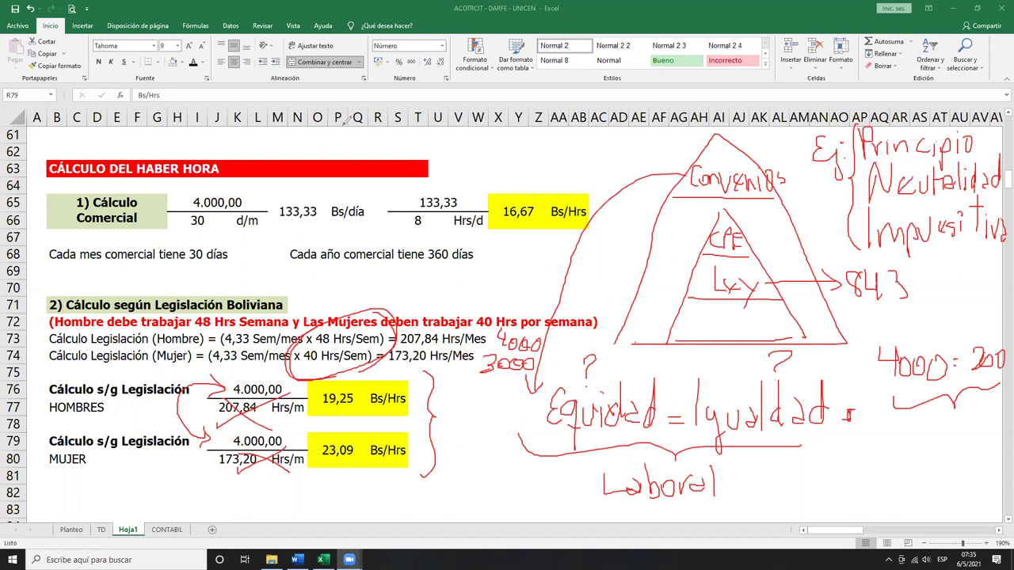
Delete one empty row above the "Cálculo según la Realidad Laboral" heading
click(237, 372)
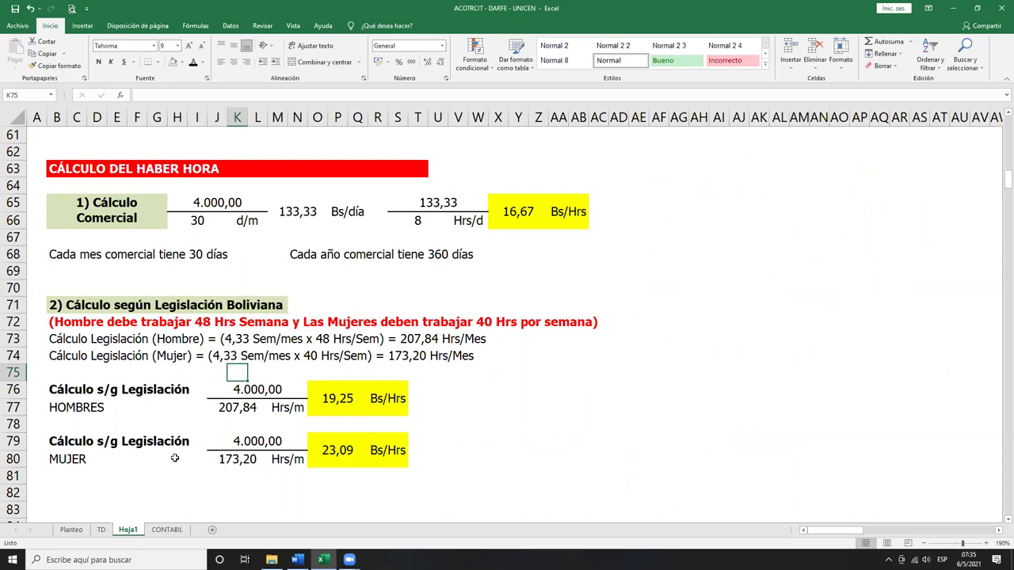
scroll(350, 430, down, 1)
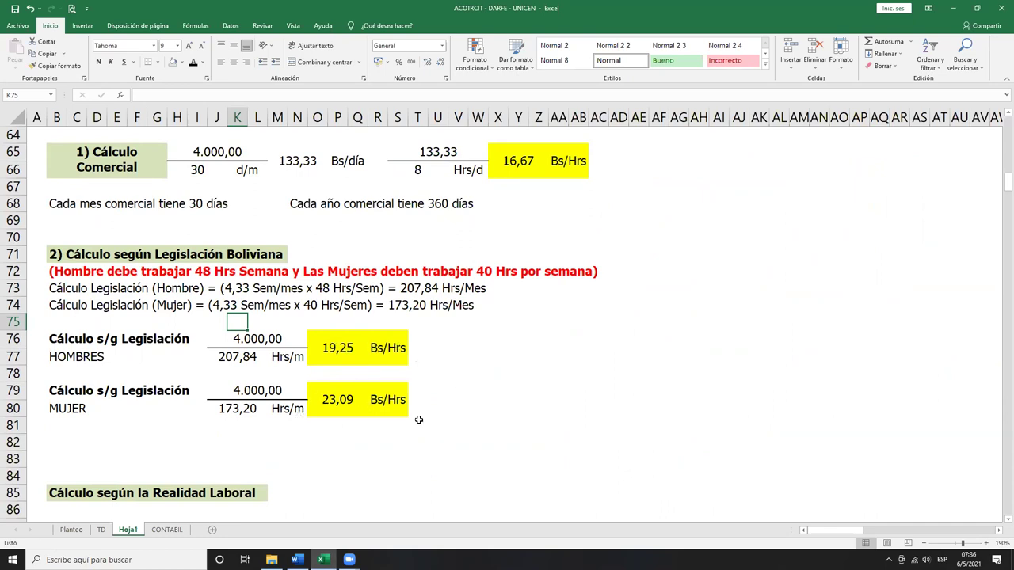
right_click(14, 463)
click(47, 392)
click(208, 395)
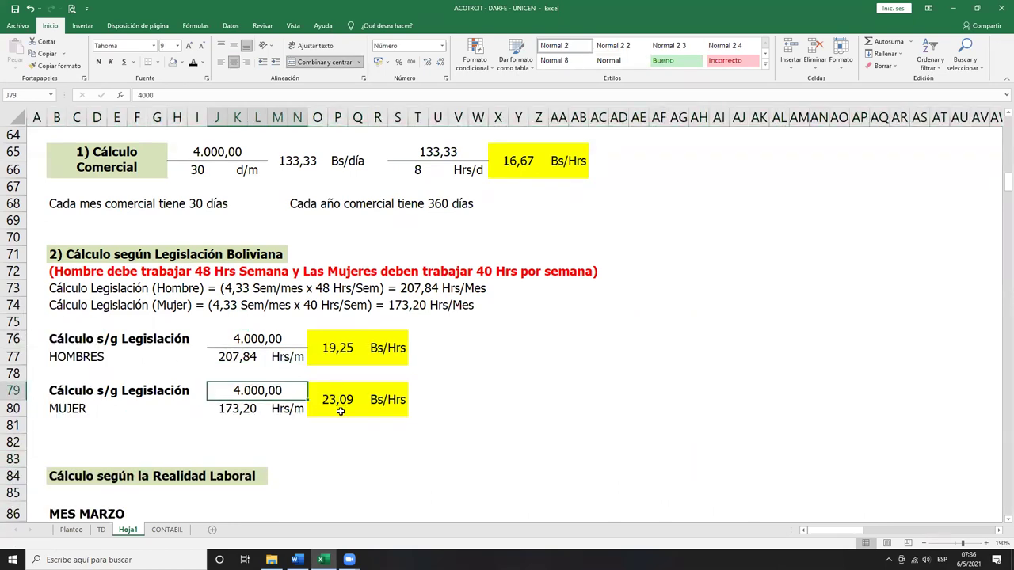
Number the "Cálculo según la Realidad Laboral" heading in B84 by putting "3) " in front of its text
click(47, 478)
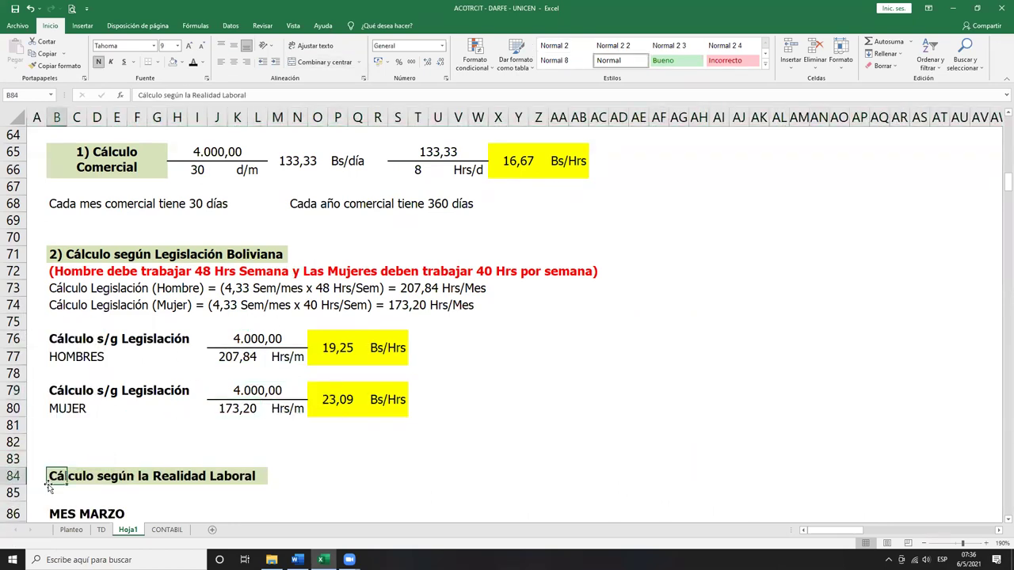
key(F2)
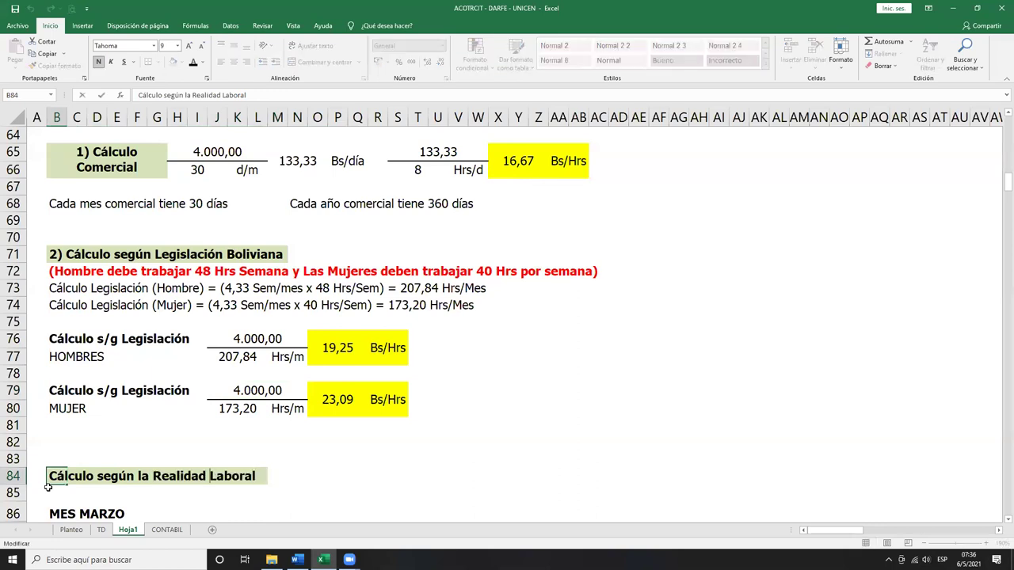
key(Left)
key(Left)
key(Left)
key(Left)
key(Left)
key(Left)
key(Left)
key(Left)
text(3)
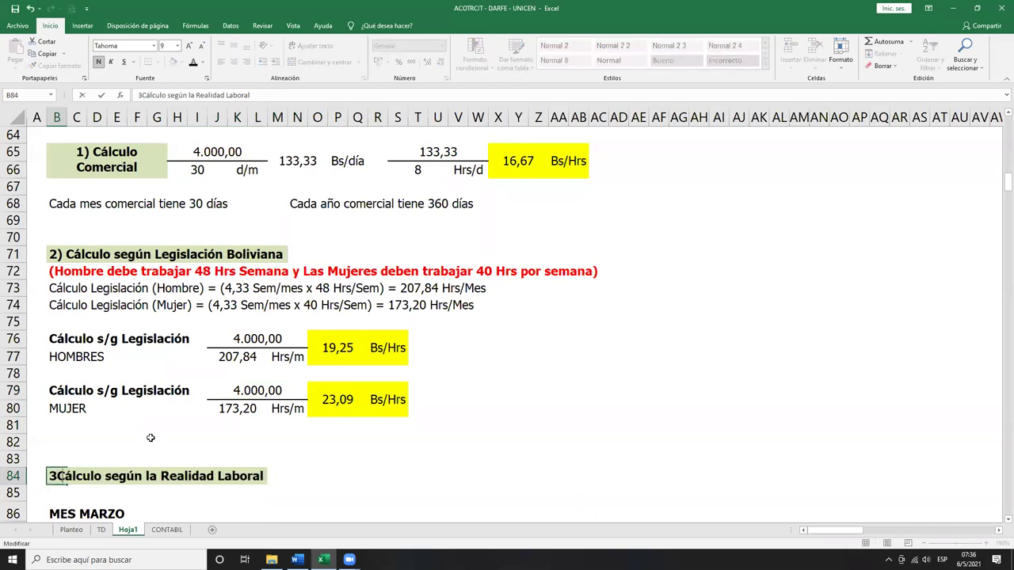
text())
key(Return)
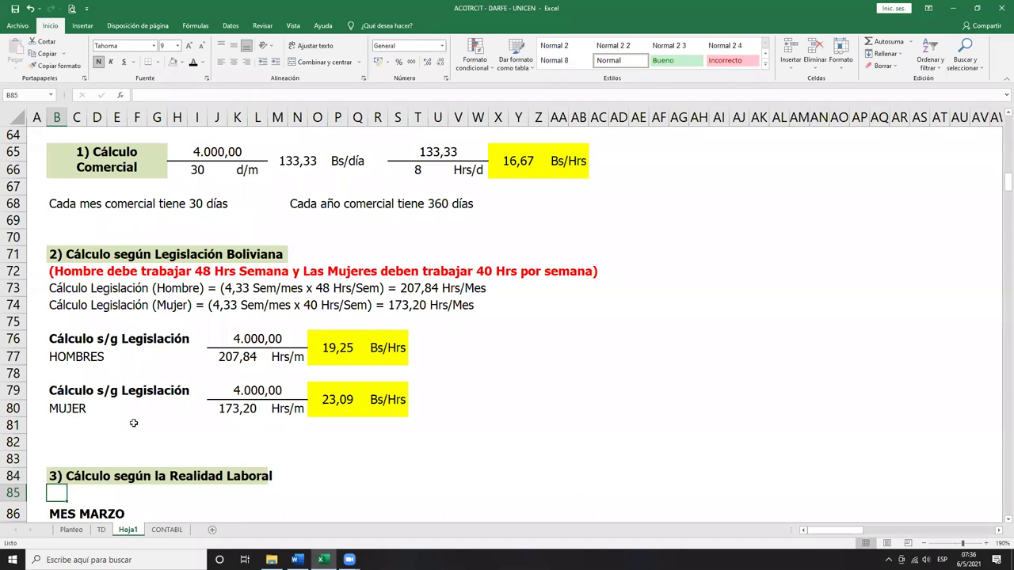
Extend the light green fill across B84:N84 so it covers the whole numbered heading
drag(55, 475, 292, 475)
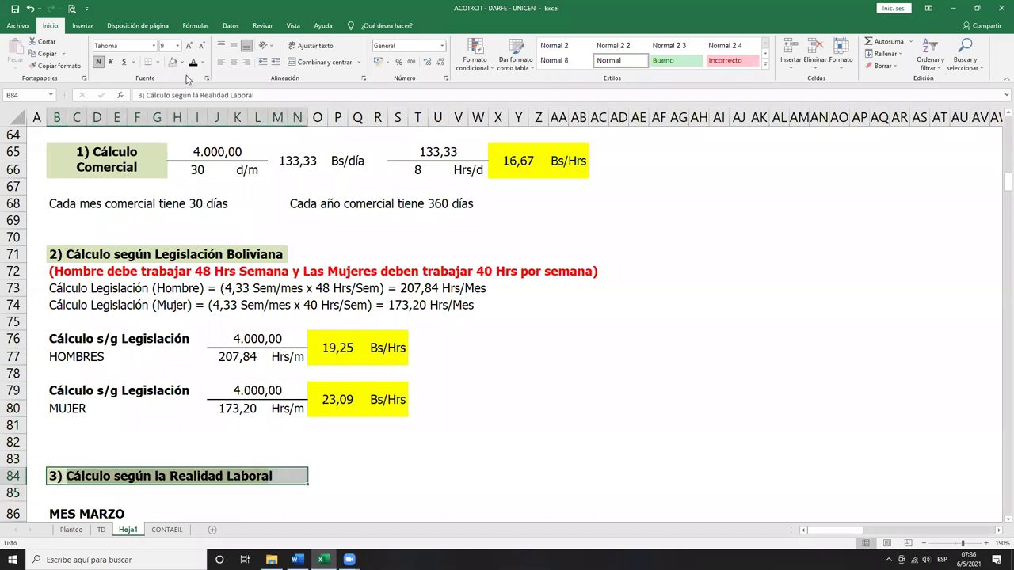
click(182, 62)
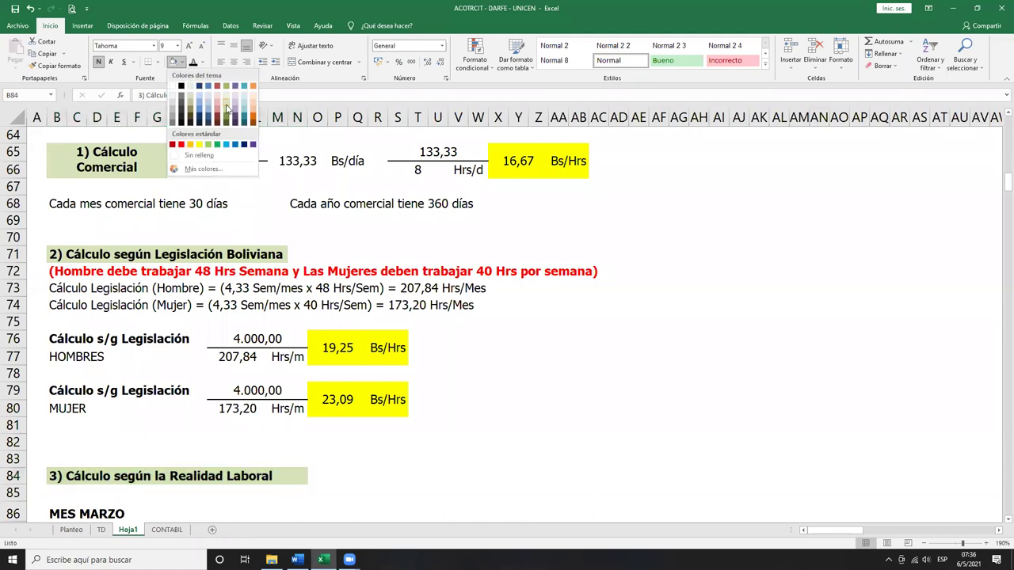
click(226, 108)
click(117, 321)
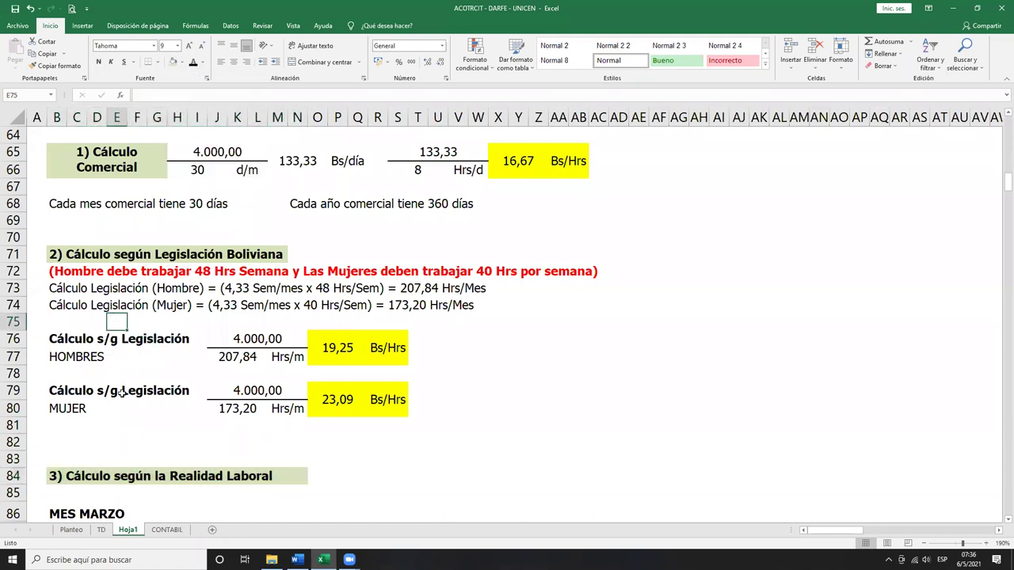
Delete the empty row between the "3) Cálculo según la Realidad Laboral" heading and "MES MARZO"
scroll(122, 392, down, 1)
right_click(16, 441)
click(80, 370)
click(318, 373)
Change the month label in B85 to "MES ABRIL"
scroll(250, 357, down, 2)
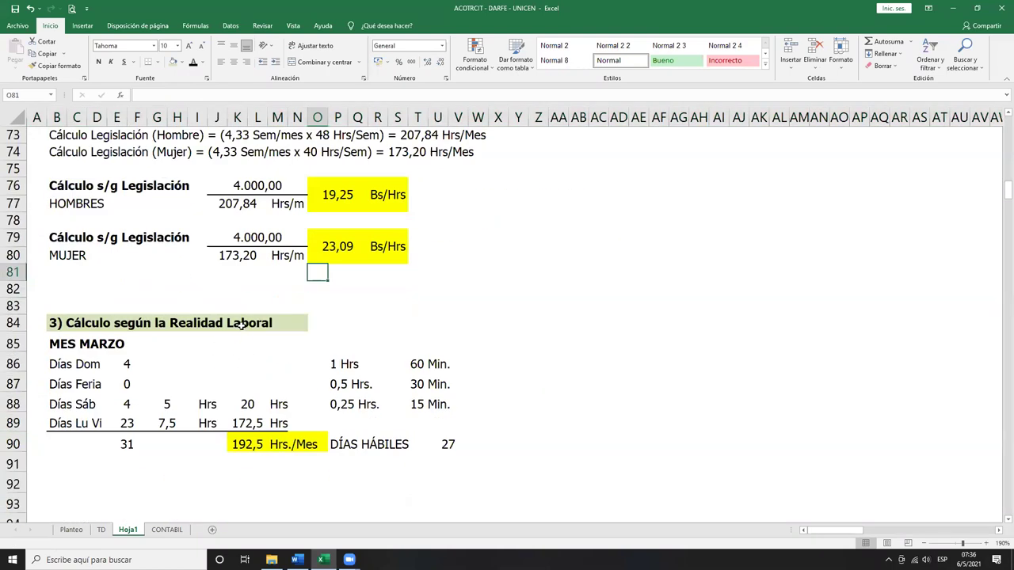
scroll(242, 324, down, 1)
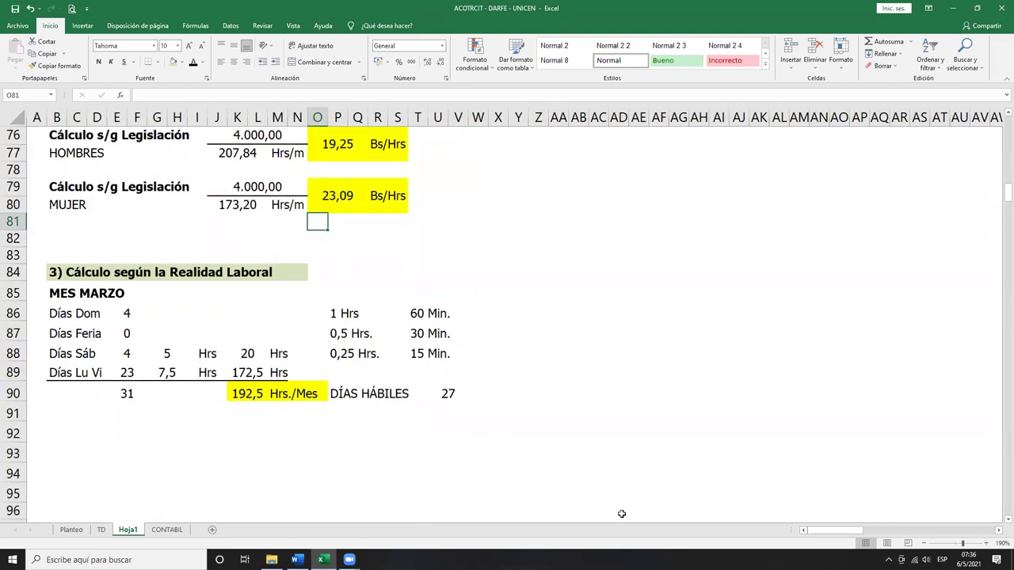
click(65, 296)
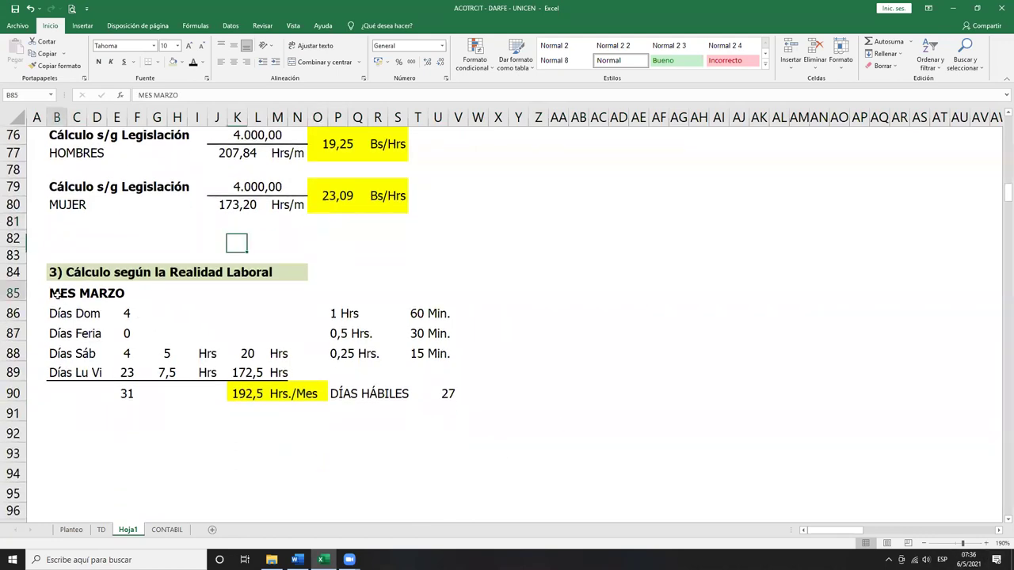
key(F2)
key(BackSpace)
key(BackSpace)
key(BackSpace)
key(BackSpace)
key(BackSpace)
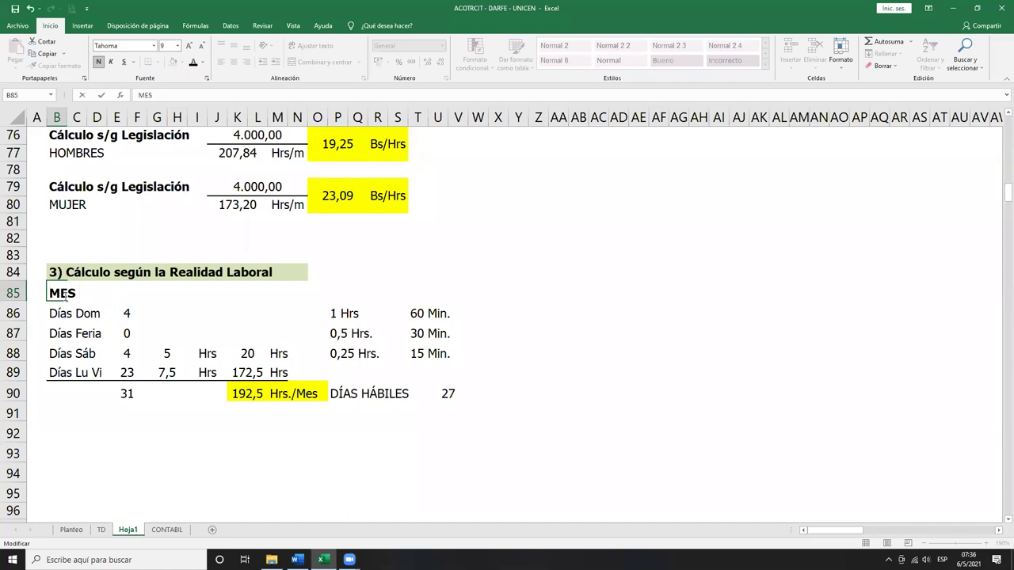
text(ABRIL)
key(Return)
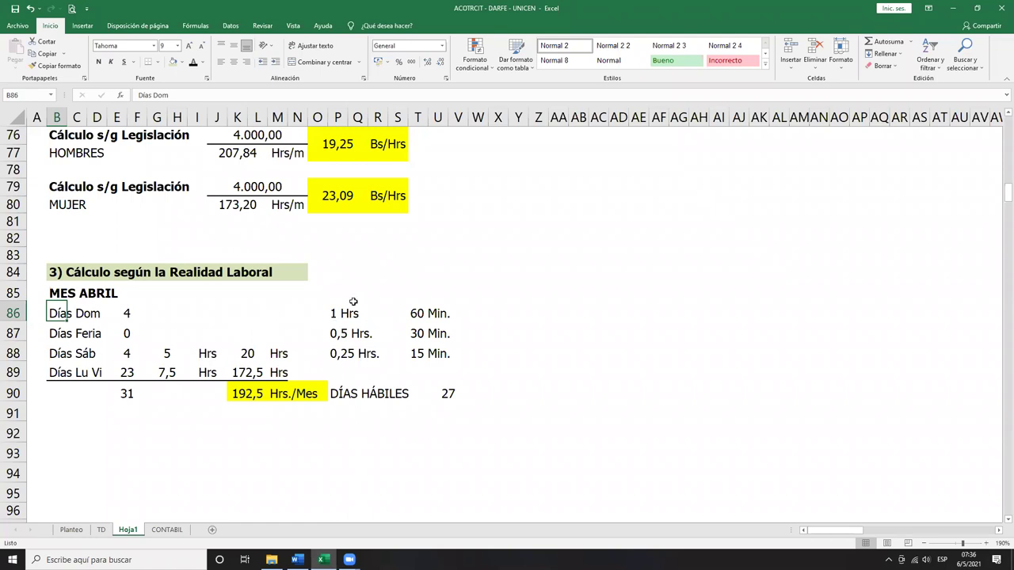
scroll(315, 279, up, 2)
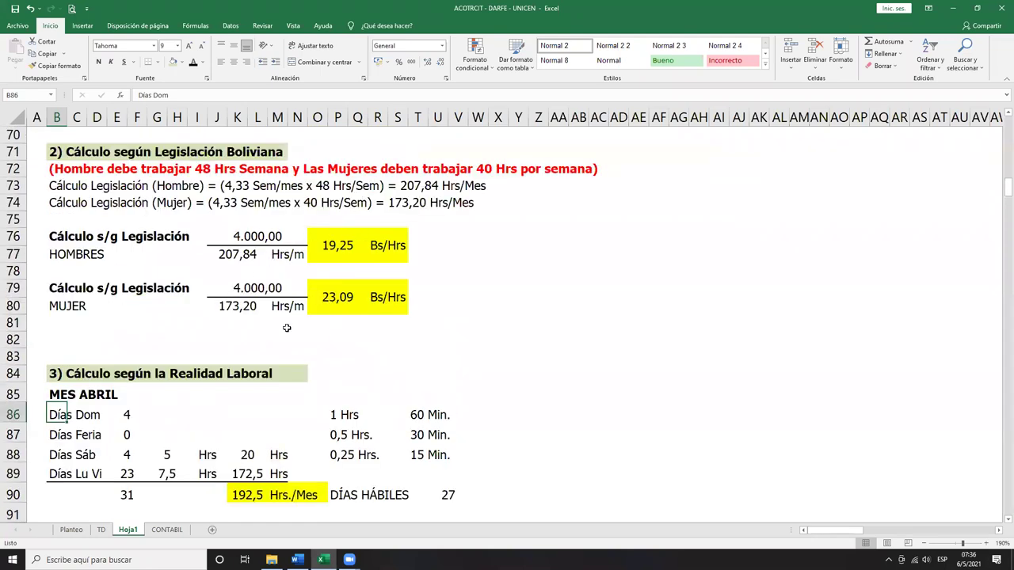
scroll(220, 339, up, 5)
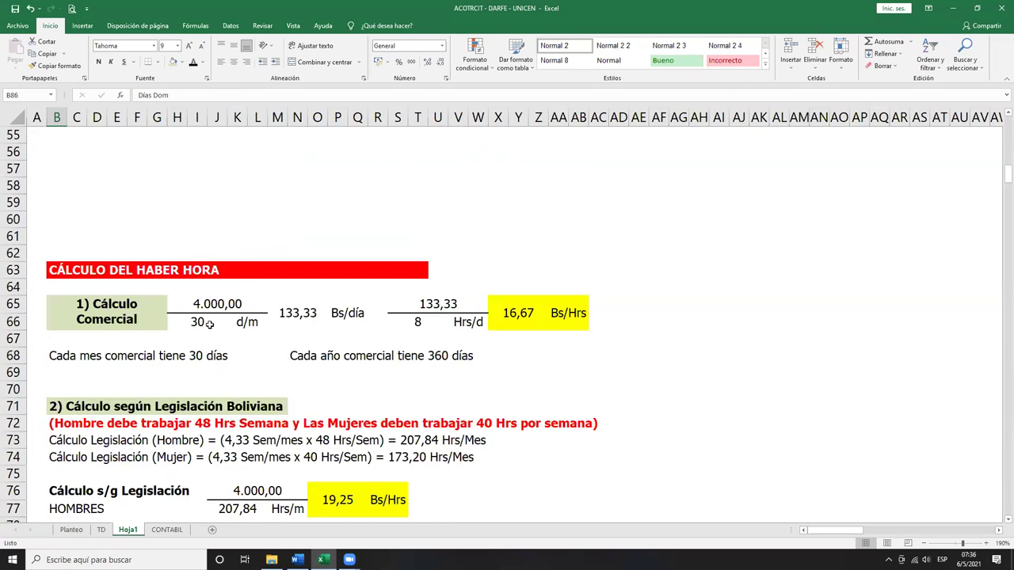
scroll(363, 323, down, 8)
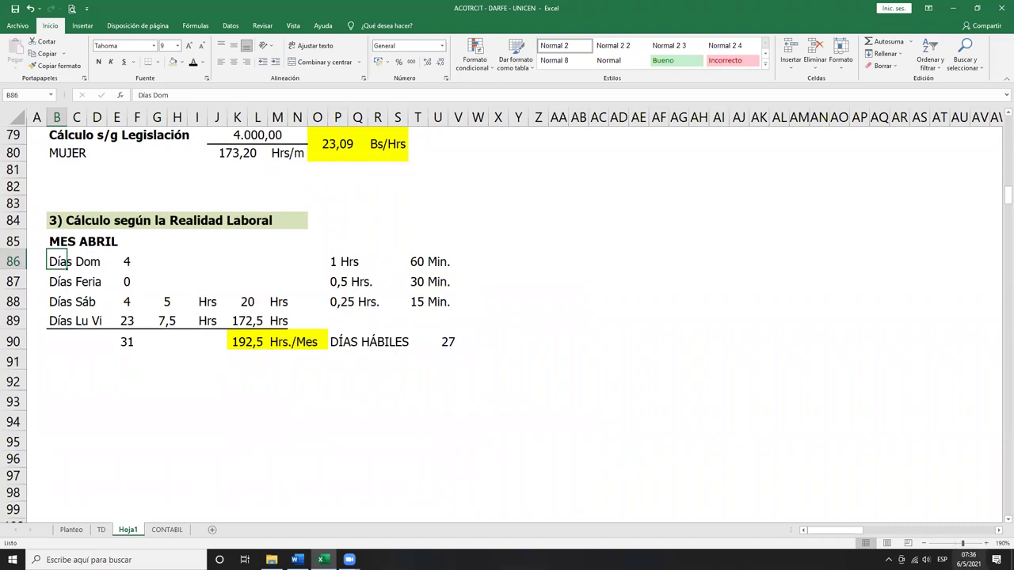
Examine April 2021 in the system calendar for its Sundays, Saturdays, holidays and length, marking Friday the 2nd
click(970, 560)
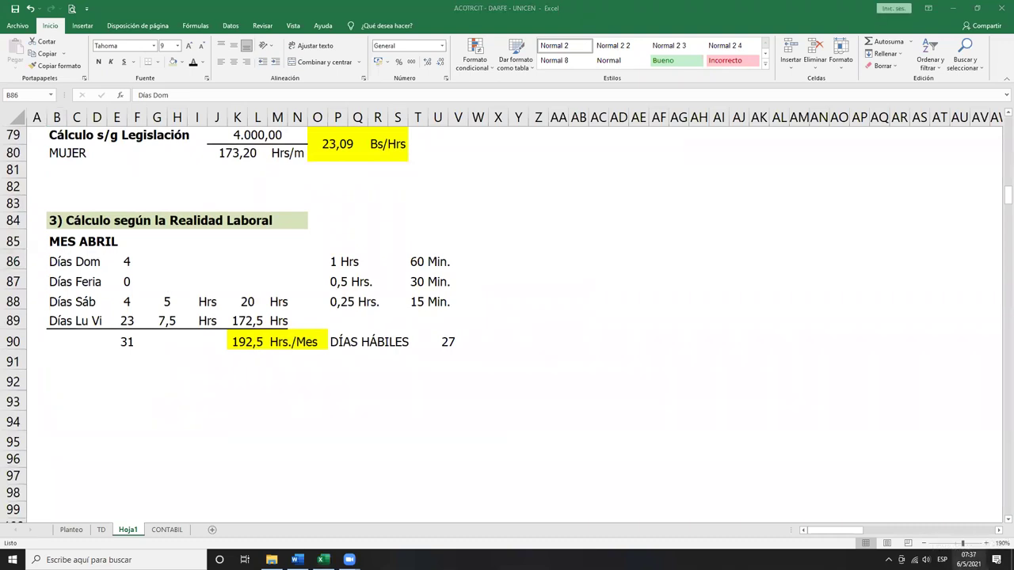
click(958, 560)
click(994, 234)
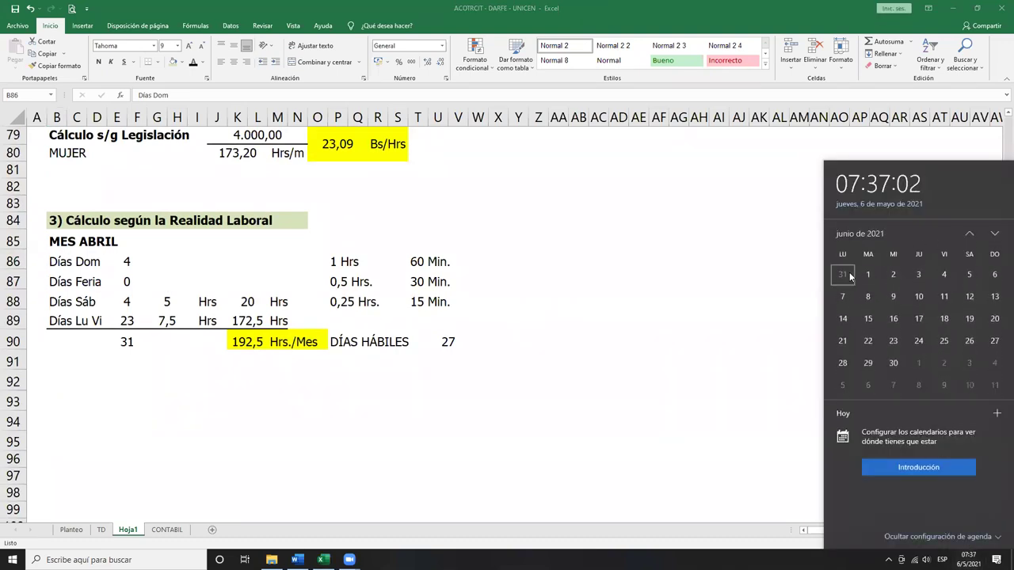
click(968, 233)
click(968, 233)
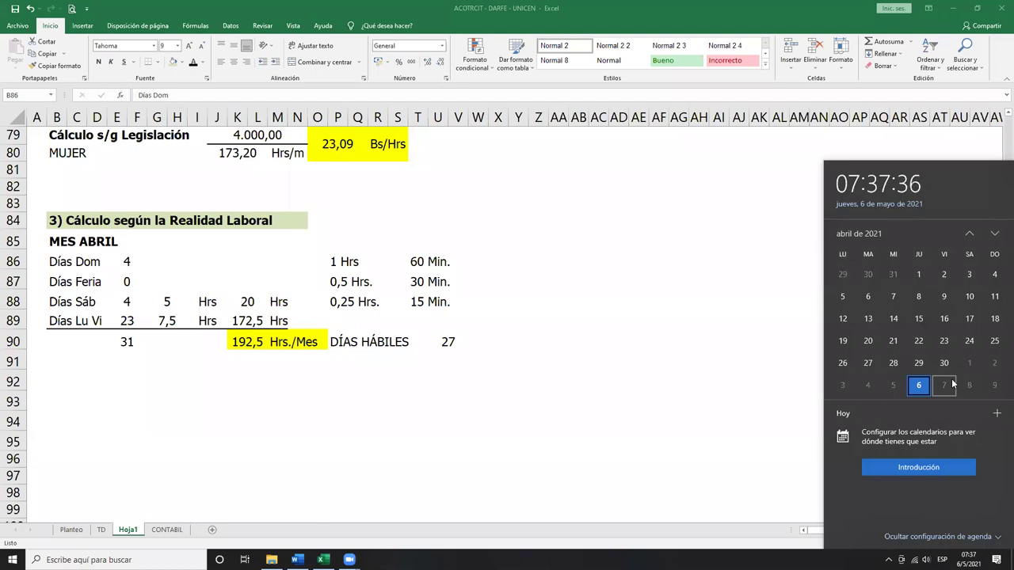
click(970, 276)
click(942, 275)
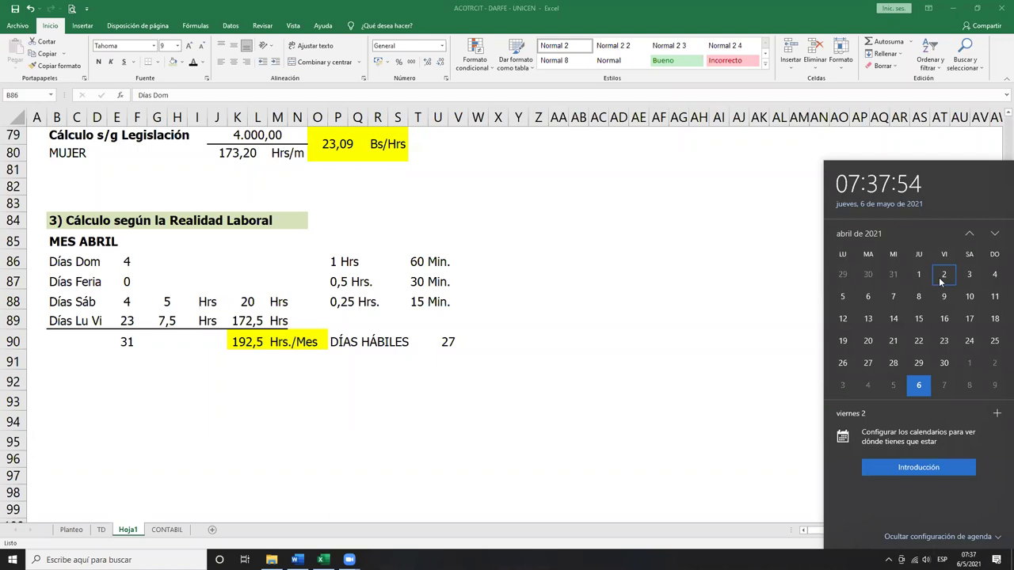
click(788, 168)
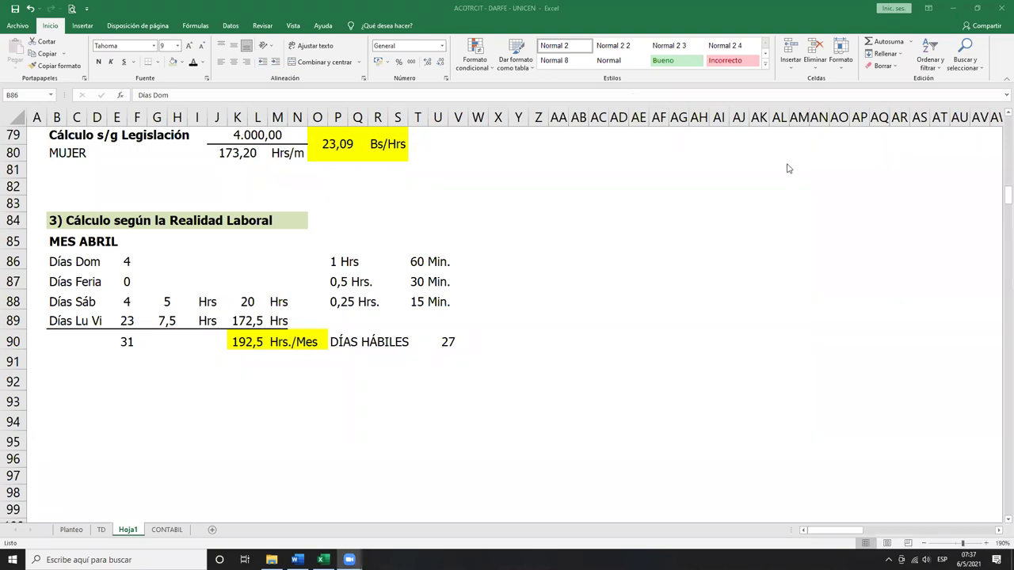
click(956, 559)
click(969, 234)
click(943, 274)
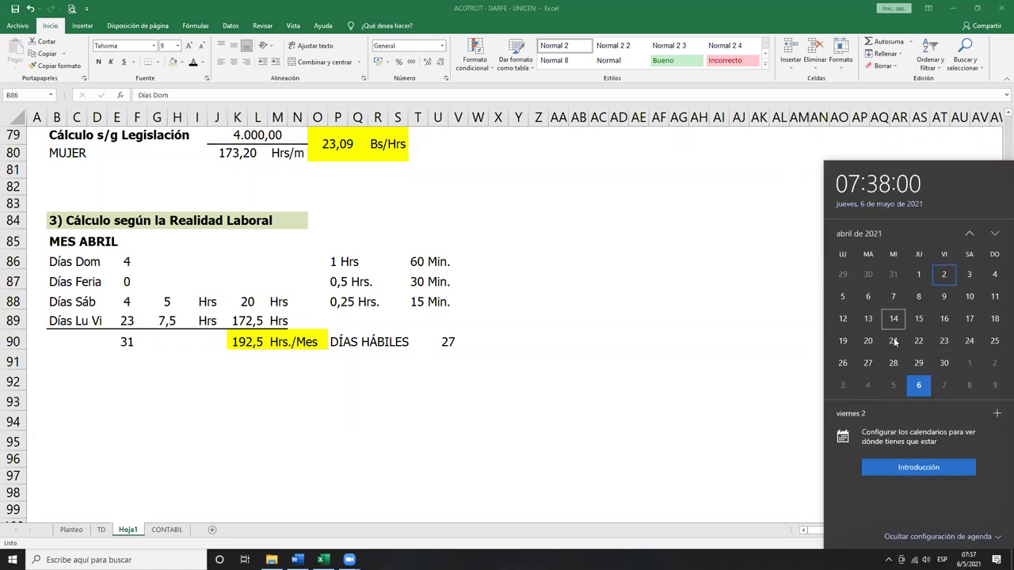
click(528, 352)
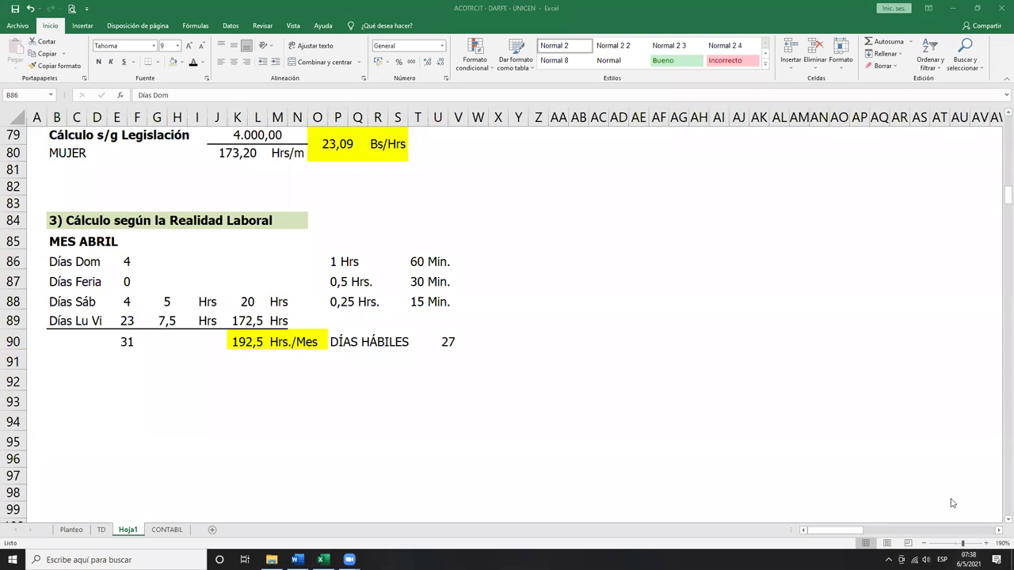
click(968, 559)
click(969, 234)
click(946, 277)
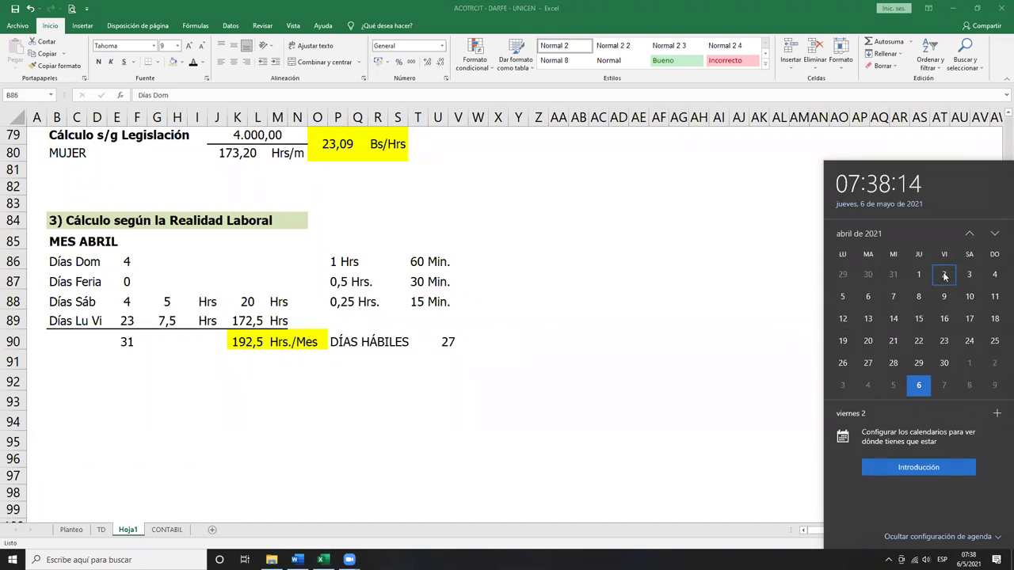
click(632, 359)
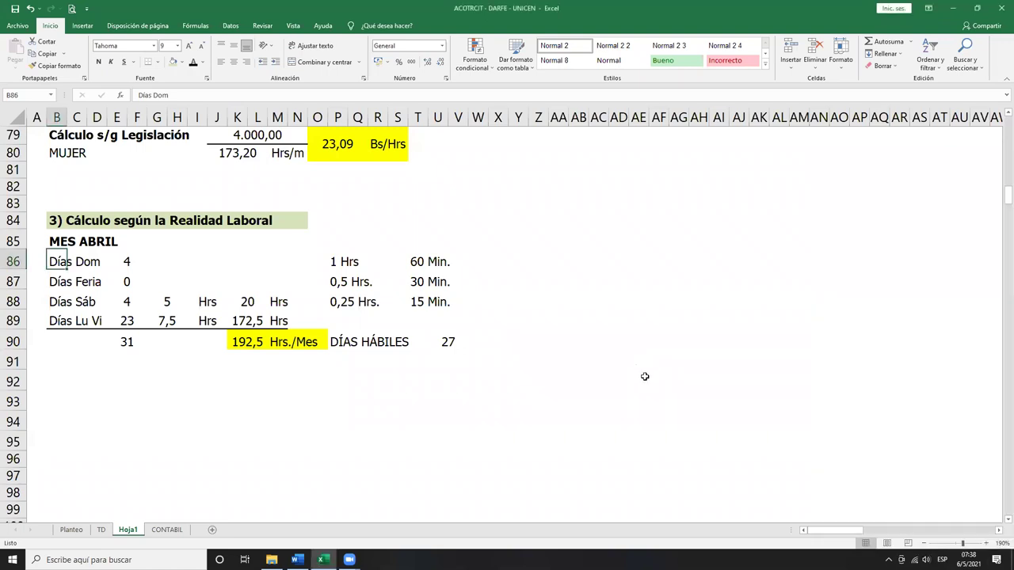
Enter 4 for "Días Dom" and 1 for "Días Feria" in the April day count
click(115, 261)
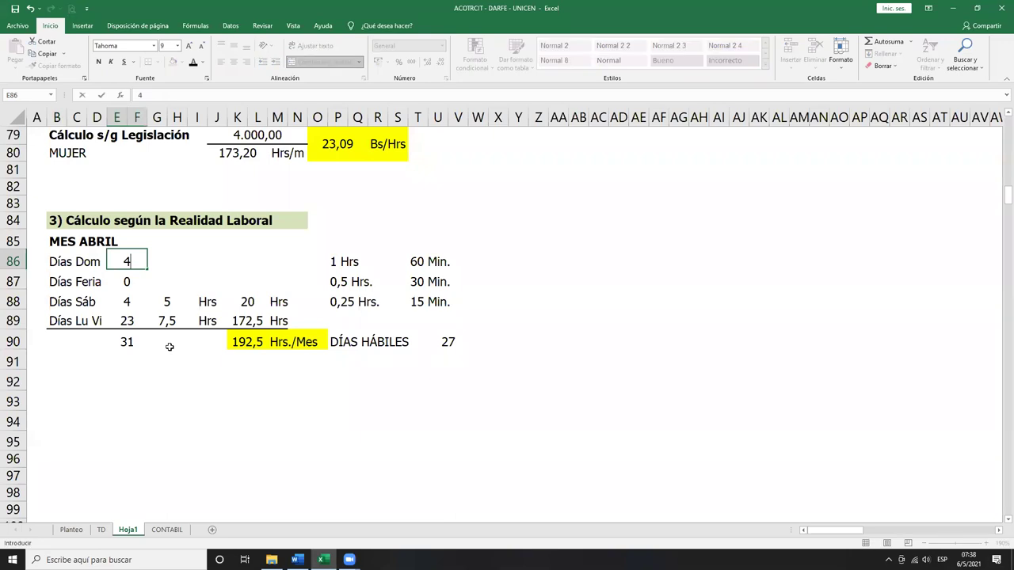
key(Down)
text(1)
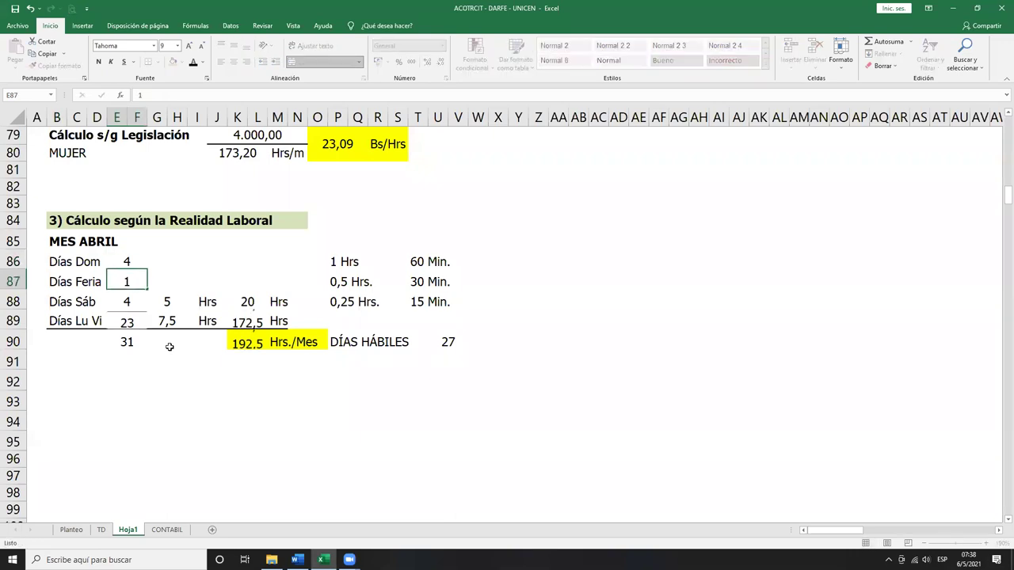
key(Return)
key(Down)
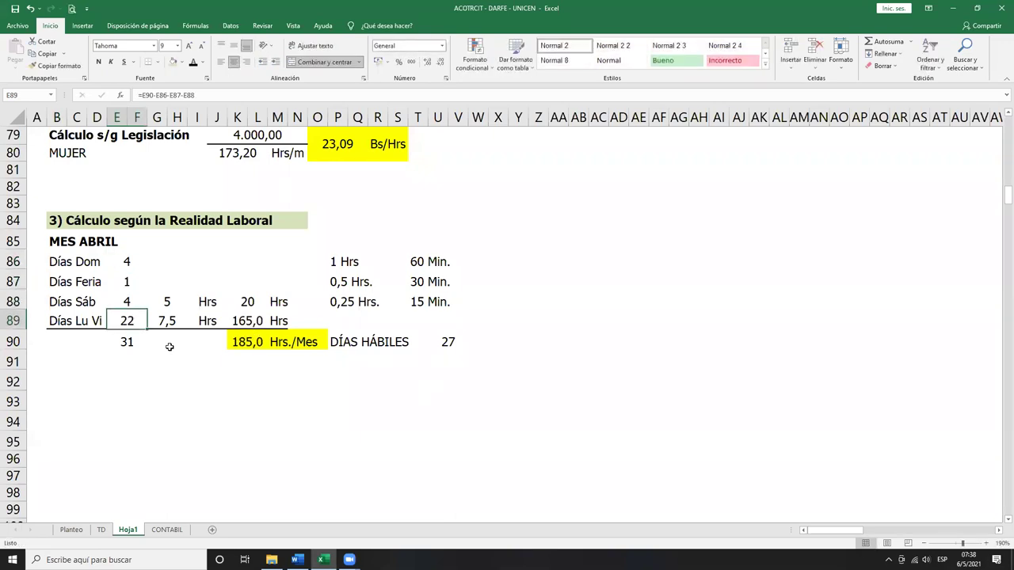
Set the month's total days in E90 to 30
drag(131, 261, 129, 305)
click(124, 343)
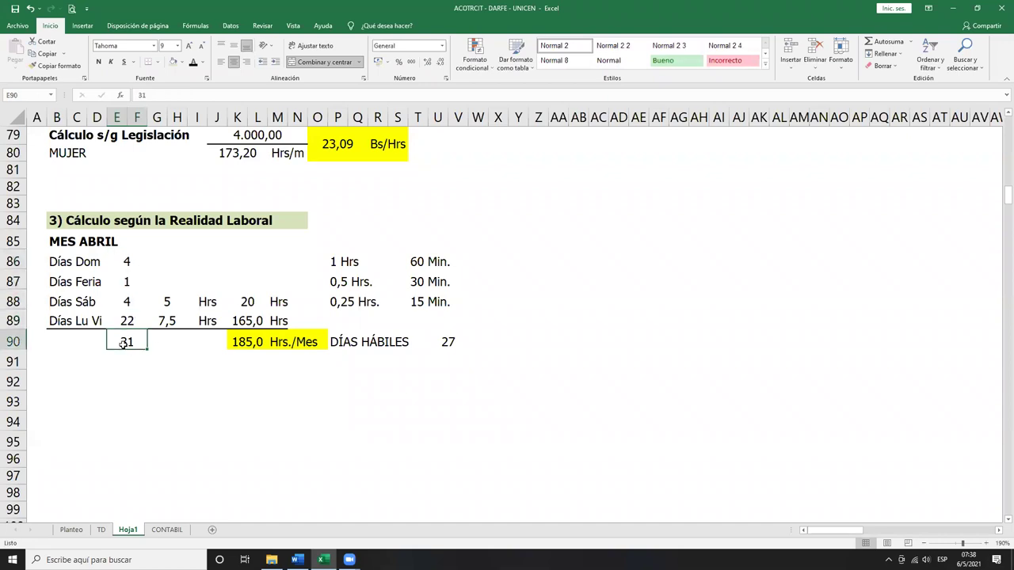
text(30)
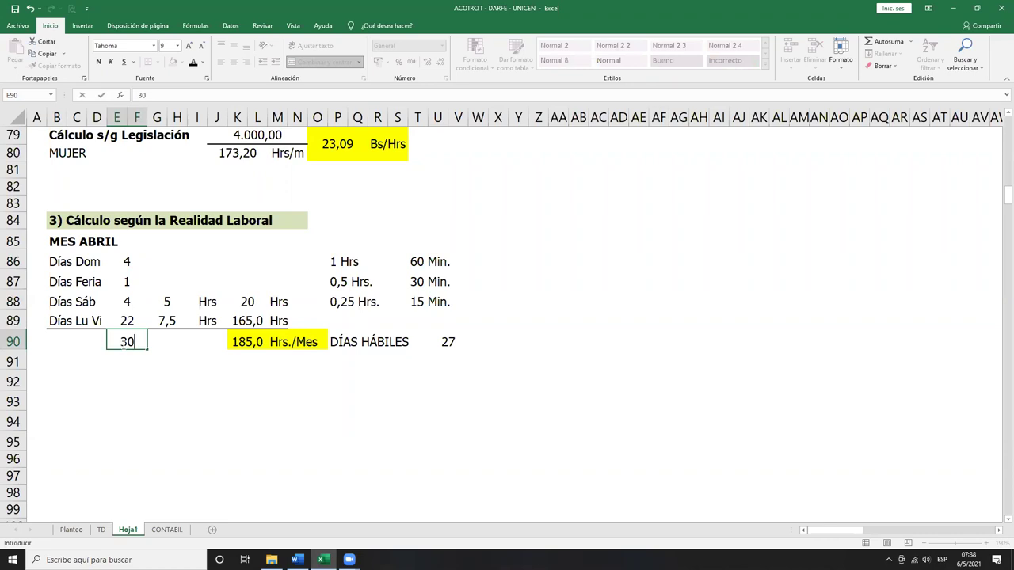
key(Return)
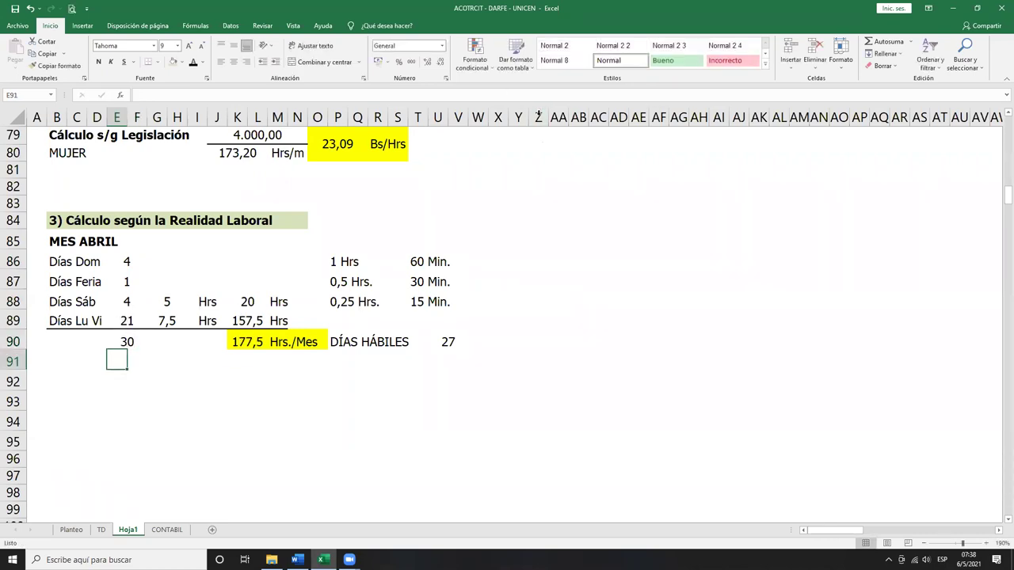
Circle the Sunday, holiday and Saturday counts in red with the note "9d", and circle and annotate the 30-day total
mouse_move(139, 302)
mouse_down()
mouse_move(109, 267)
mouse_move(156, 287)
mouse_move(130, 300)
mouse_up()
mouse_move(182, 247)
mouse_down()
mouse_move(171, 274)
mouse_move(201, 273)
mouse_up()
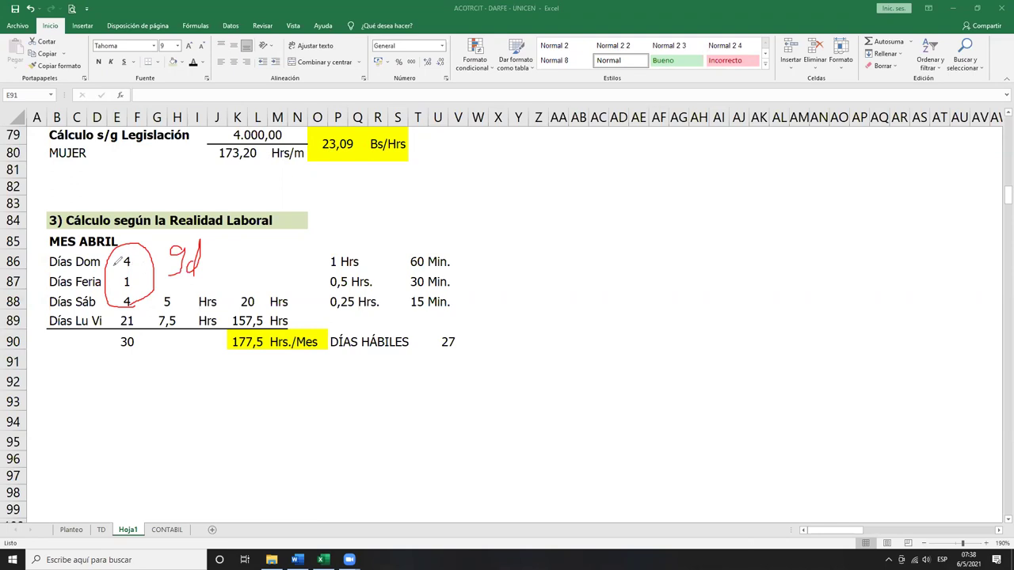
mouse_move(134, 357)
mouse_down()
mouse_move(107, 367)
mouse_move(177, 384)
mouse_move(164, 380)
mouse_move(181, 372)
mouse_up()
mouse_move(181, 345)
mouse_down()
mouse_move(183, 393)
mouse_move(191, 389)
mouse_up()
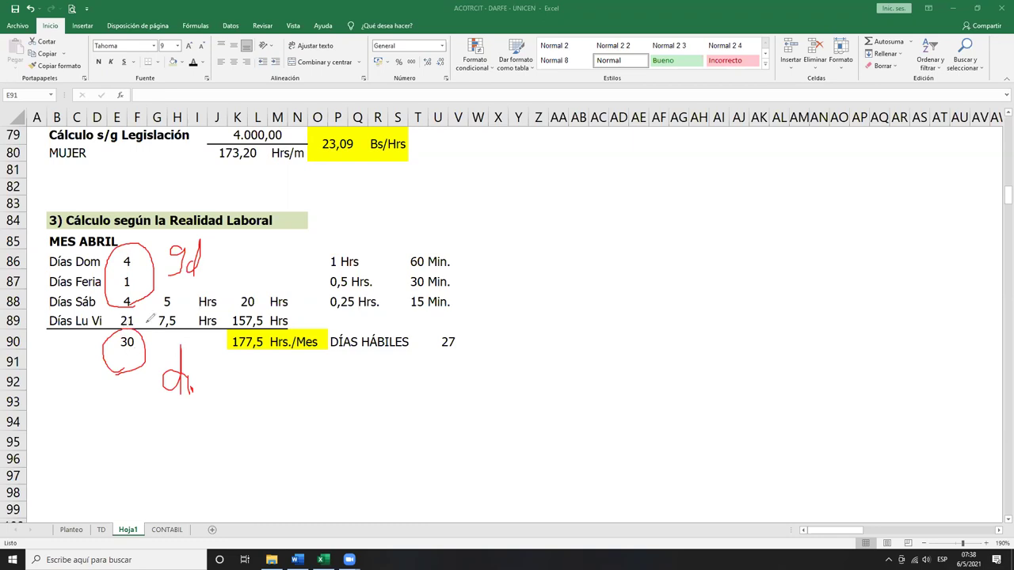
Circle the "Días Lu Vi" count in red and clear all the annotations from the April day count
mouse_move(114, 326)
mouse_down()
mouse_move(125, 299)
mouse_move(141, 324)
mouse_up()
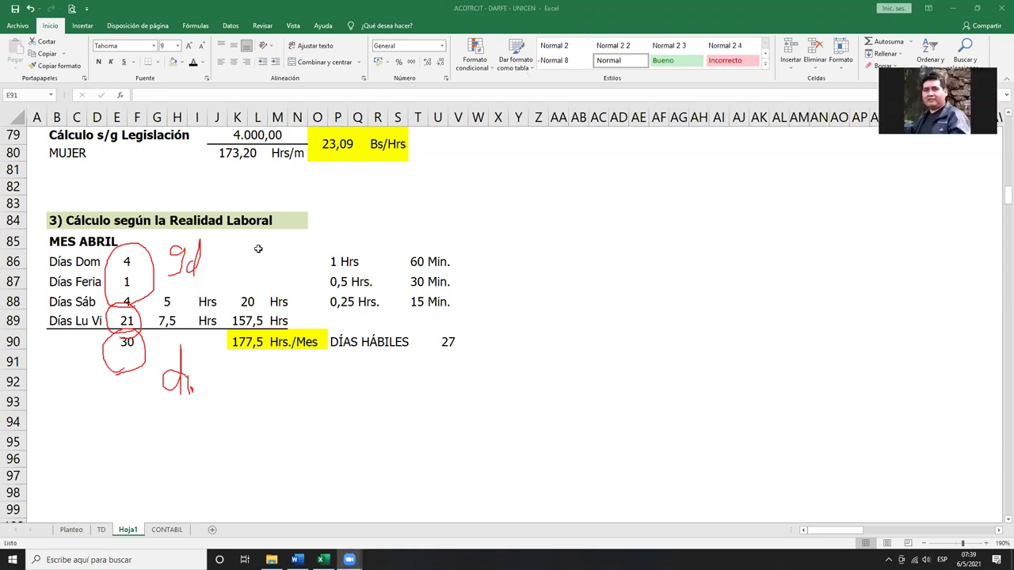
key(Escape)
click(592, 185)
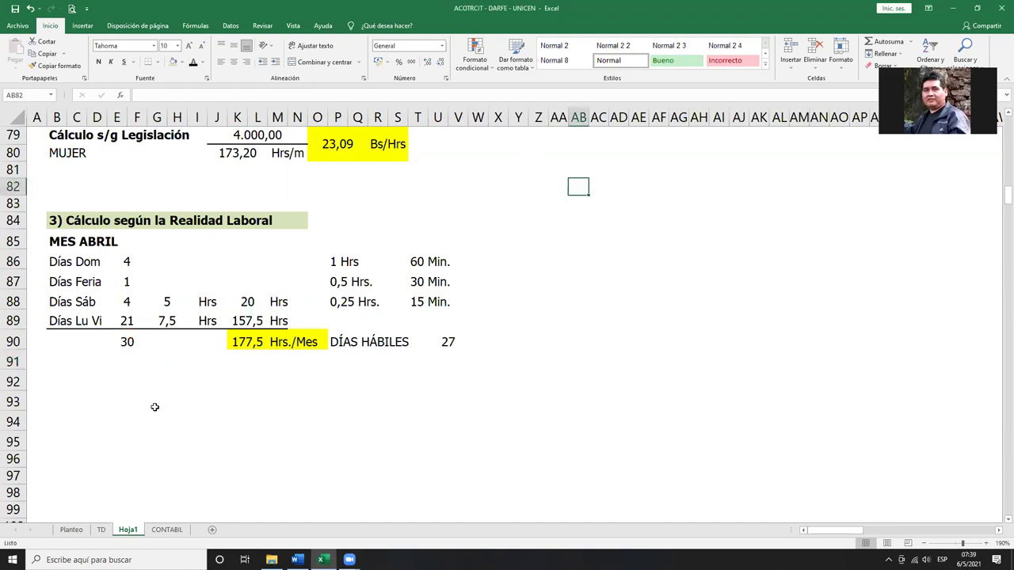
Set the first date of the "Calendario del mes" in the "Salario Dominical" section to 1/4/2021
scroll(153, 407, down, 11)
scroll(148, 403, down, 2)
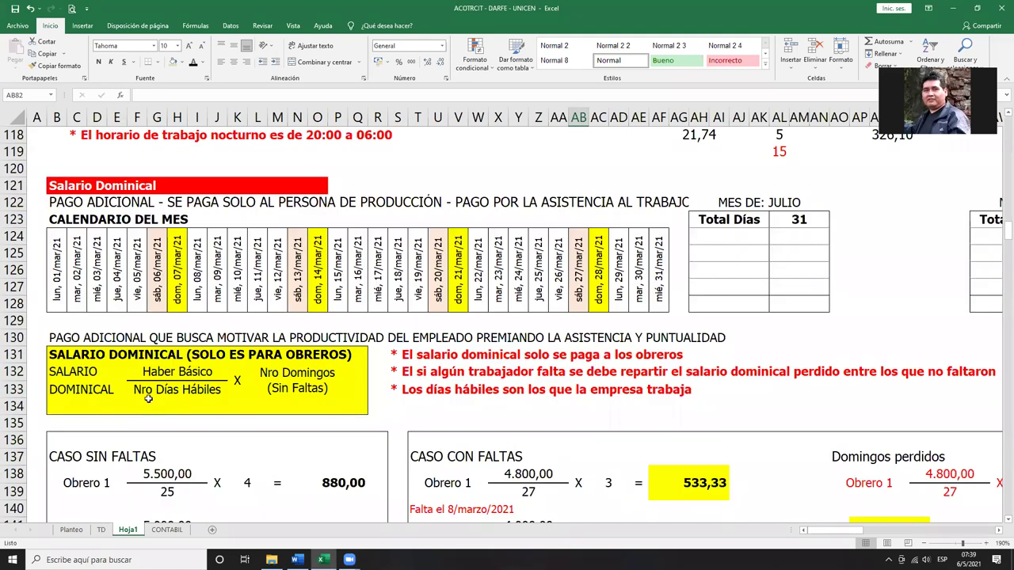
scroll(98, 288, up, 1)
scroll(98, 288, up, 1)
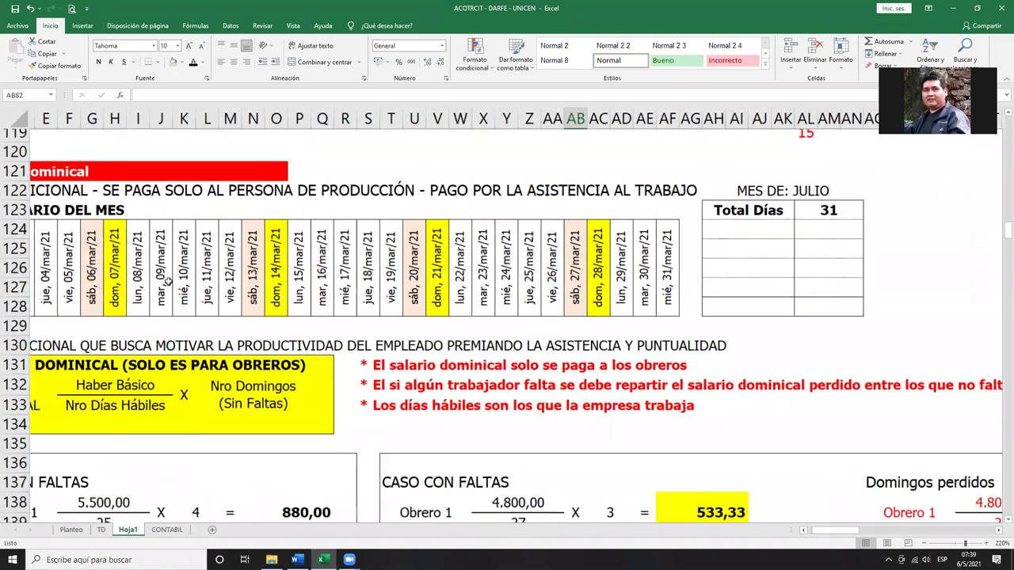
click(41, 269)
key(Left)
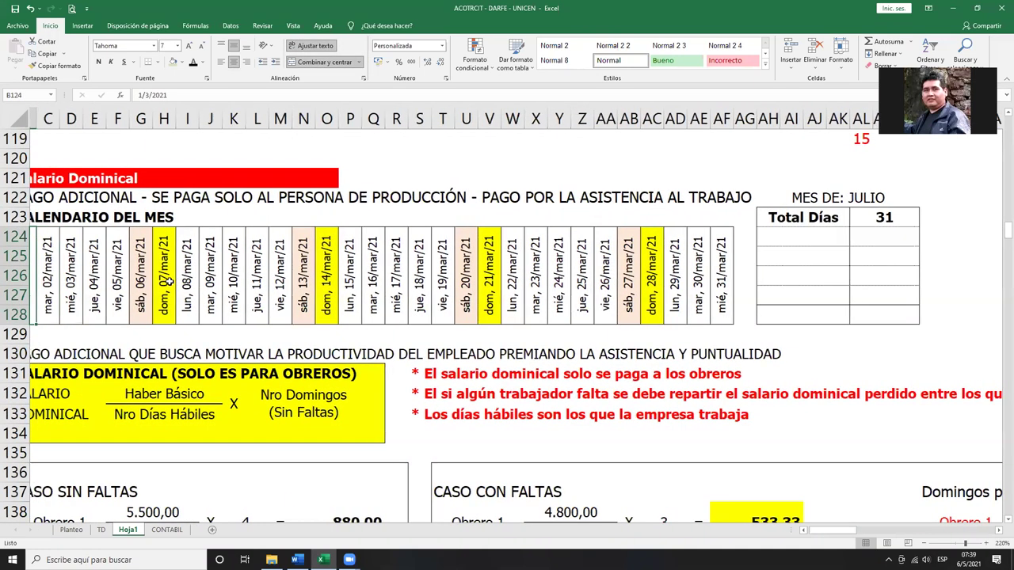
text(1/4/2021)
key(Tab)
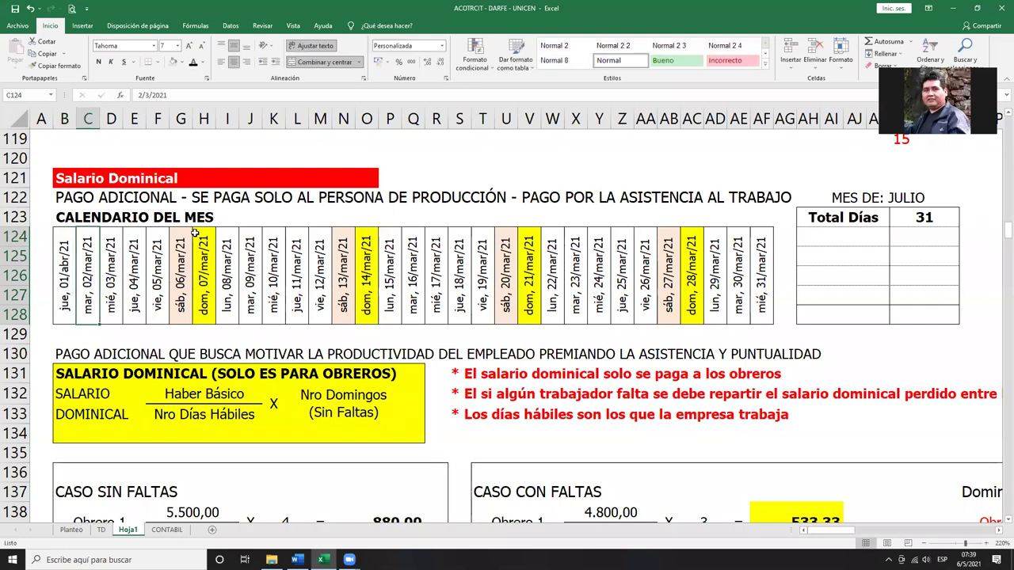
Fill the April dates across the calendar from the first day and empty its 31st cell, AF124
click(61, 295)
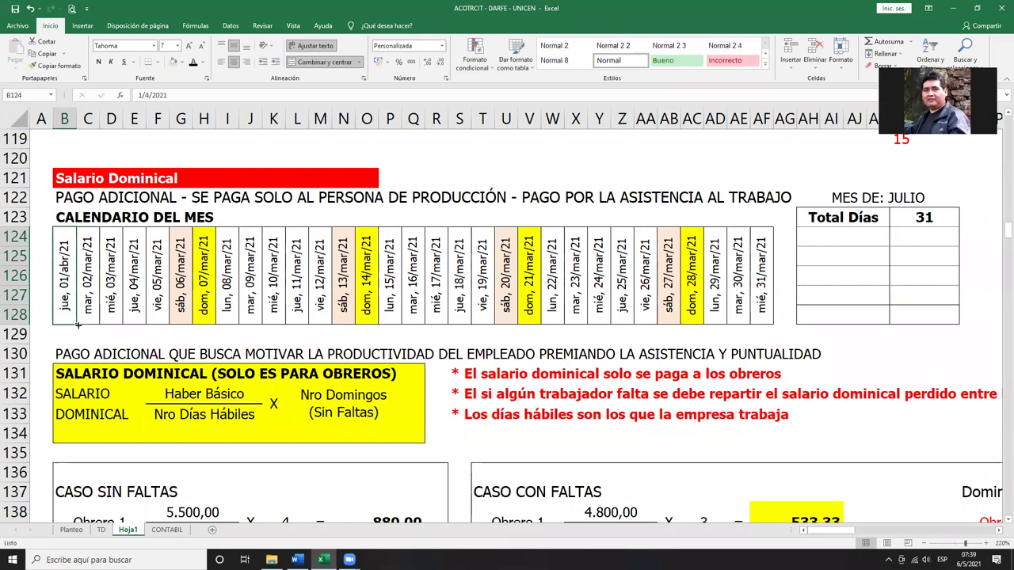
drag(78, 324, 748, 315)
click(752, 309)
key(Delete)
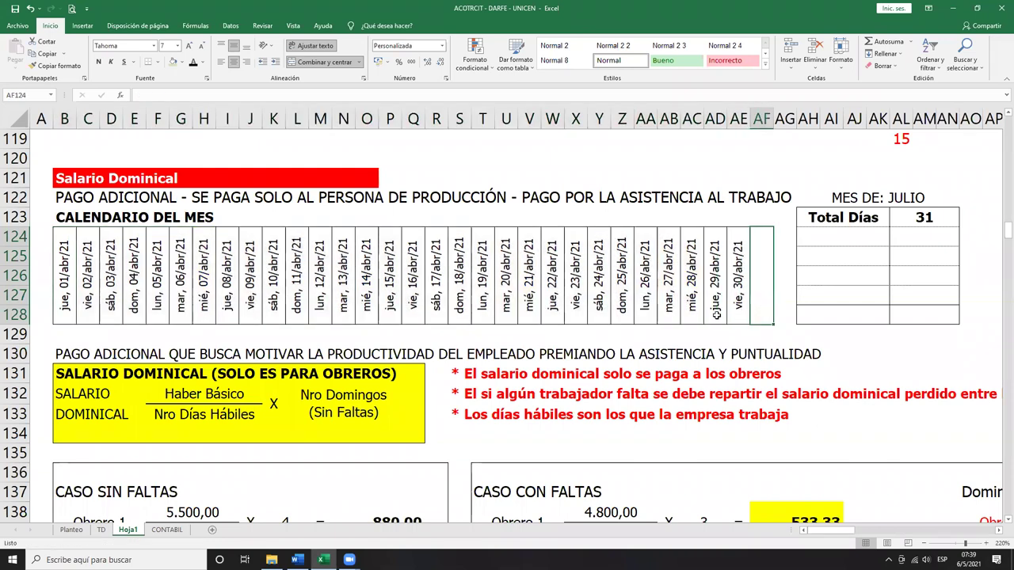
Shade the Sundays 4, 11, 18 and 25 April light green in the calendar
click(181, 354)
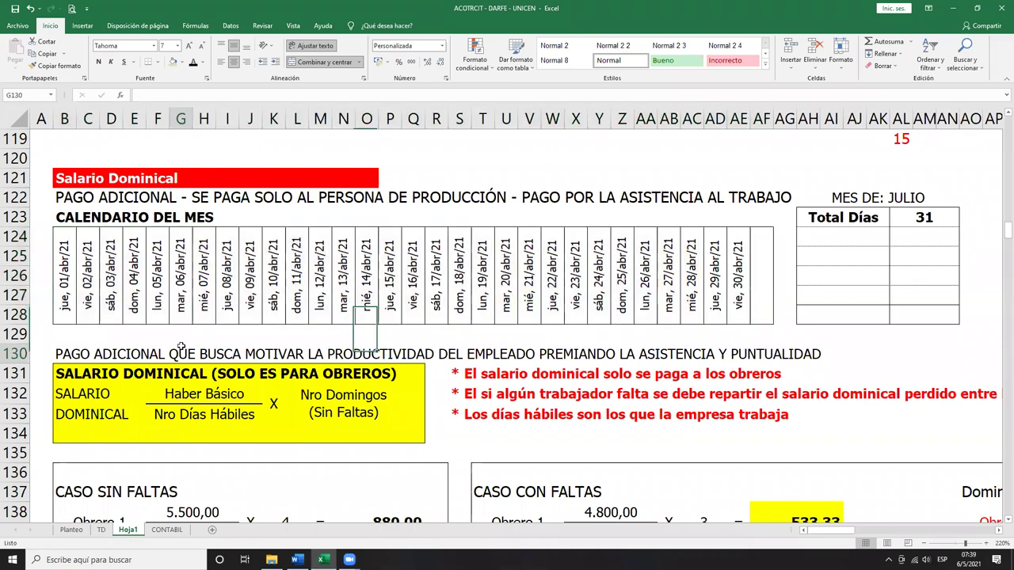
click(134, 291)
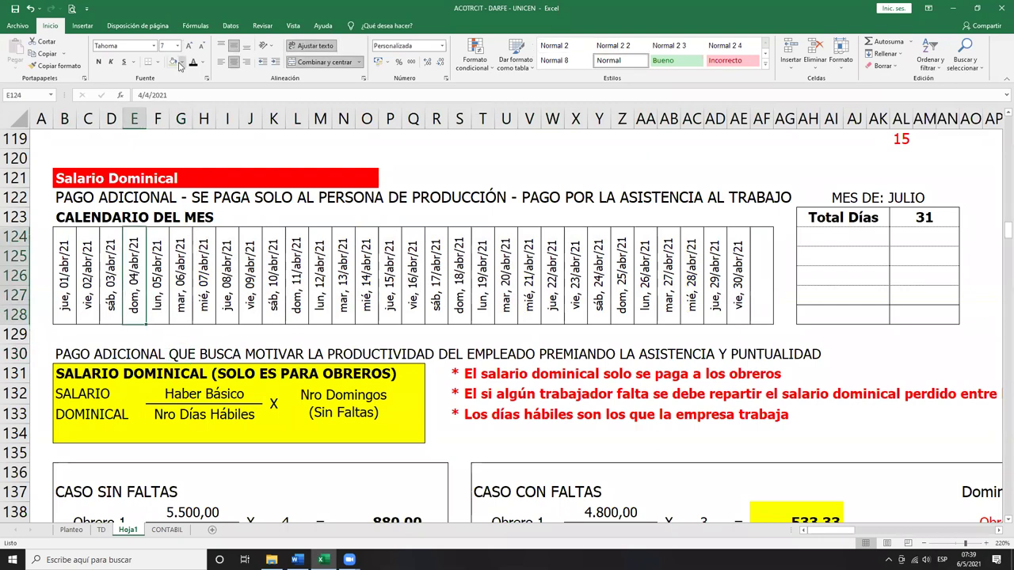
click(174, 63)
click(296, 304)
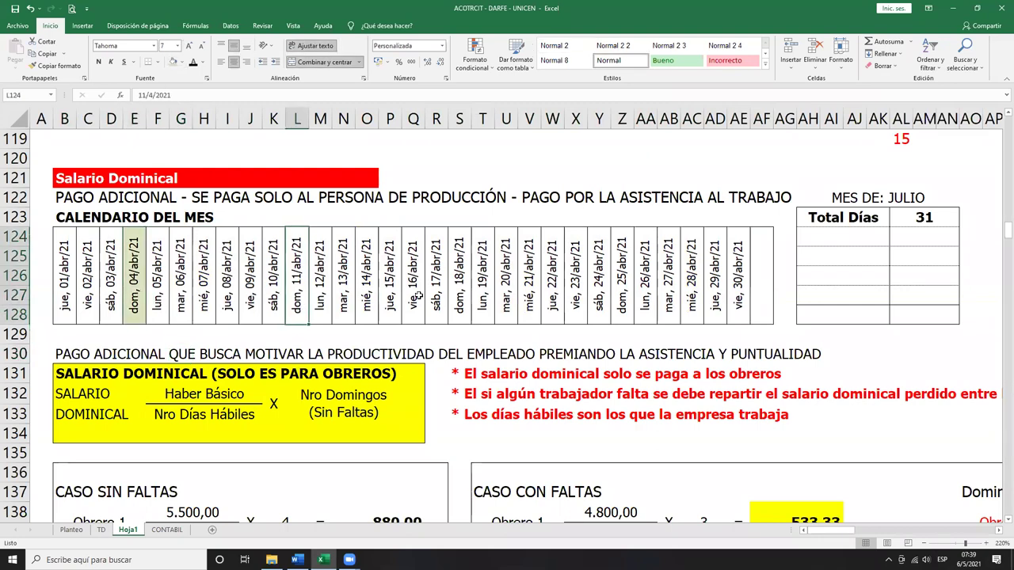
ctrl+click(461, 293)
ctrl+click(622, 293)
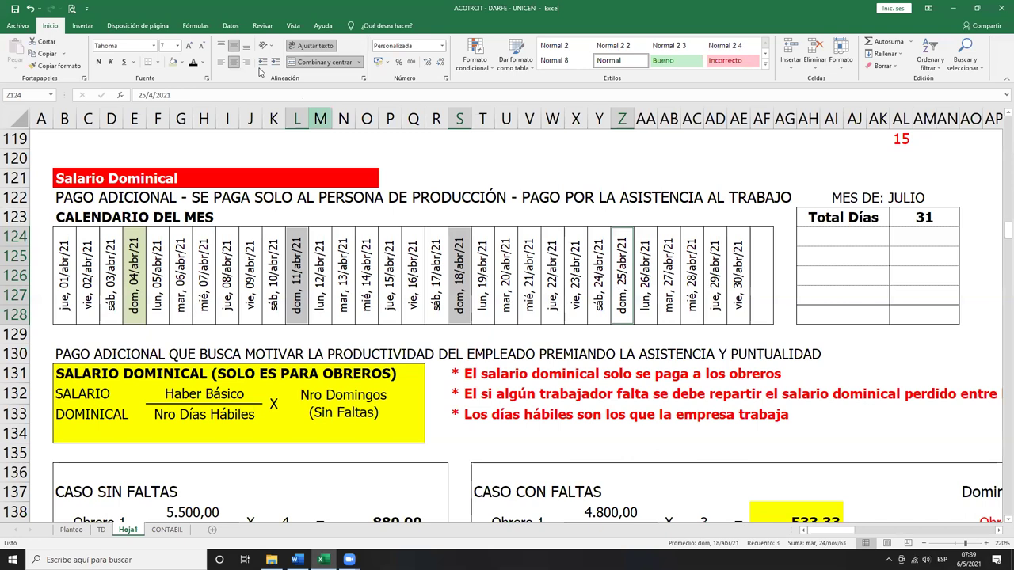
click(173, 62)
click(297, 198)
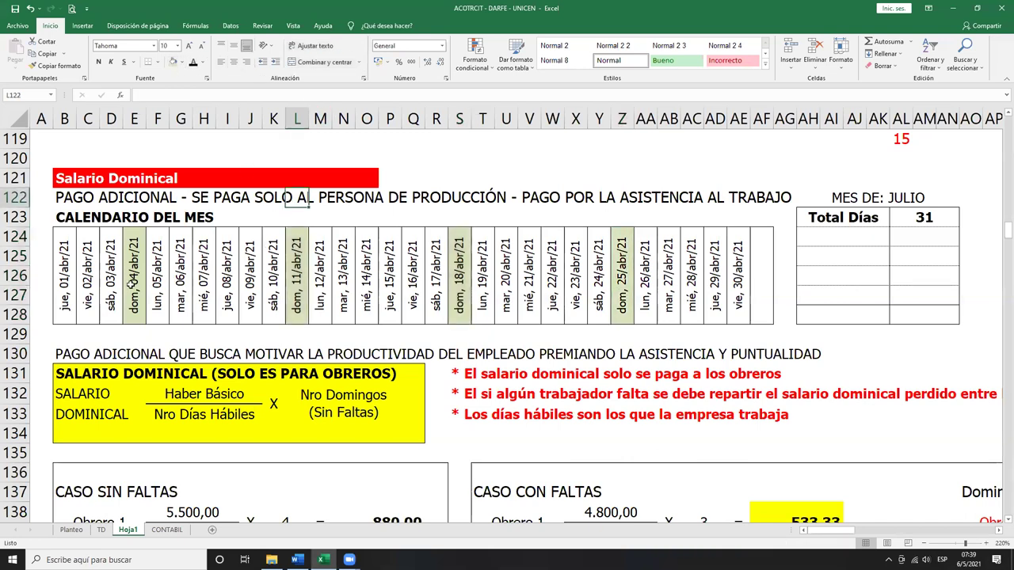
Shade the Saturdays 3, 10, 17 and 24 April light orange in the calendar
click(109, 285)
click(182, 63)
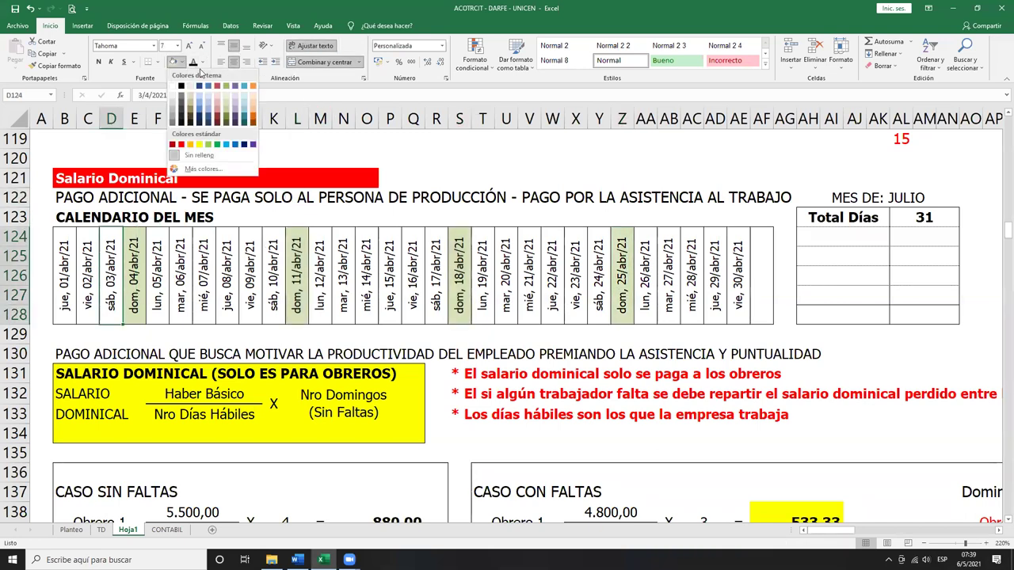
click(219, 95)
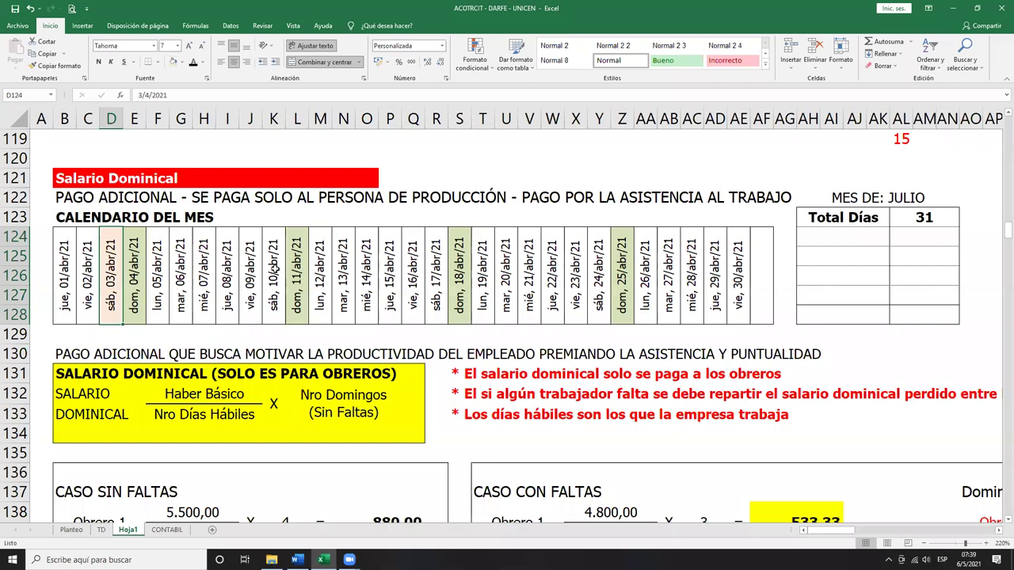
ctrl+click(274, 270)
ctrl+click(435, 272)
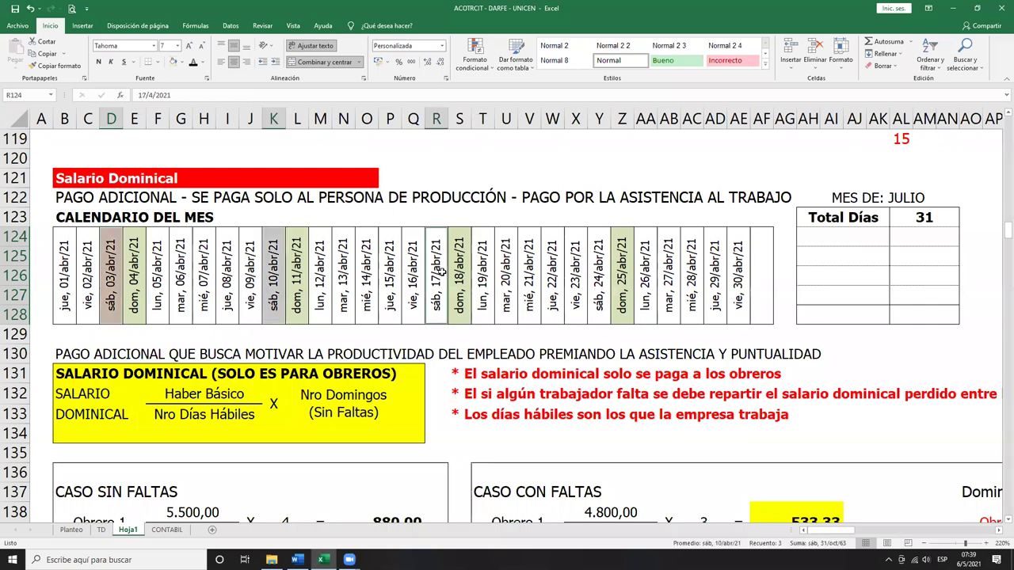
ctrl+click(598, 272)
click(173, 63)
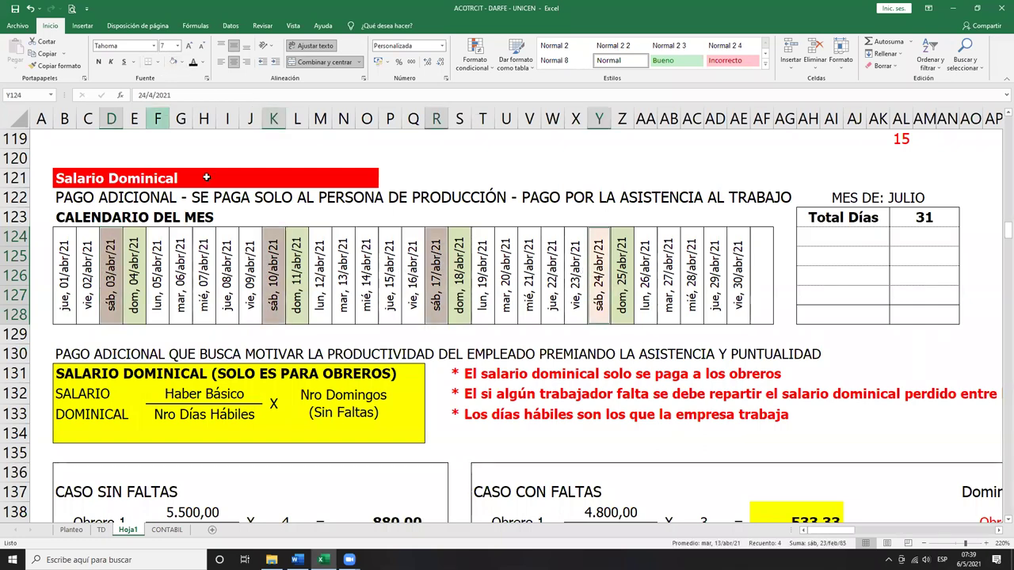
click(229, 244)
Shade the holiday, Friday 2 April, light blue in the calendar
click(87, 279)
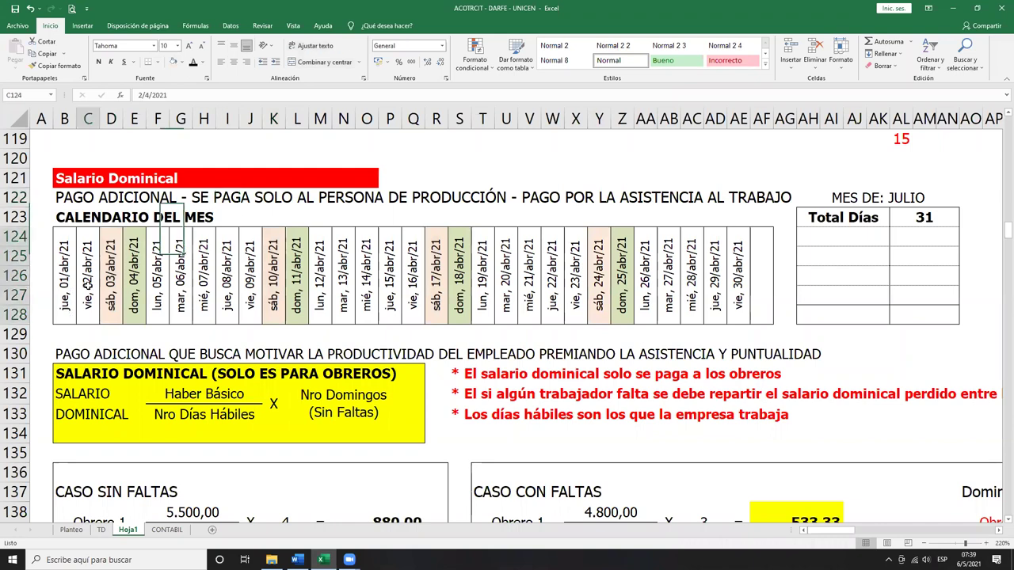
click(182, 63)
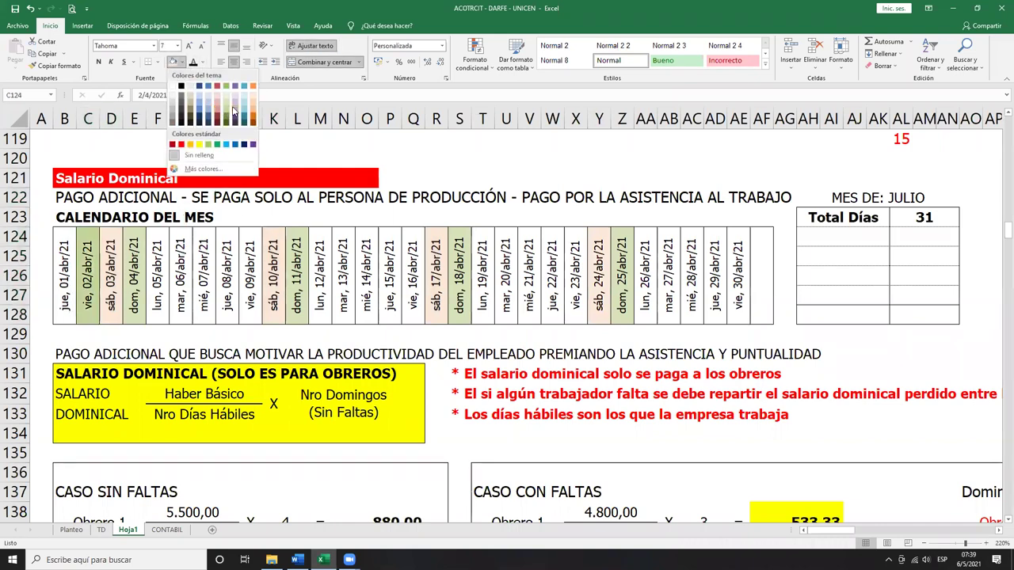
click(243, 111)
click(206, 221)
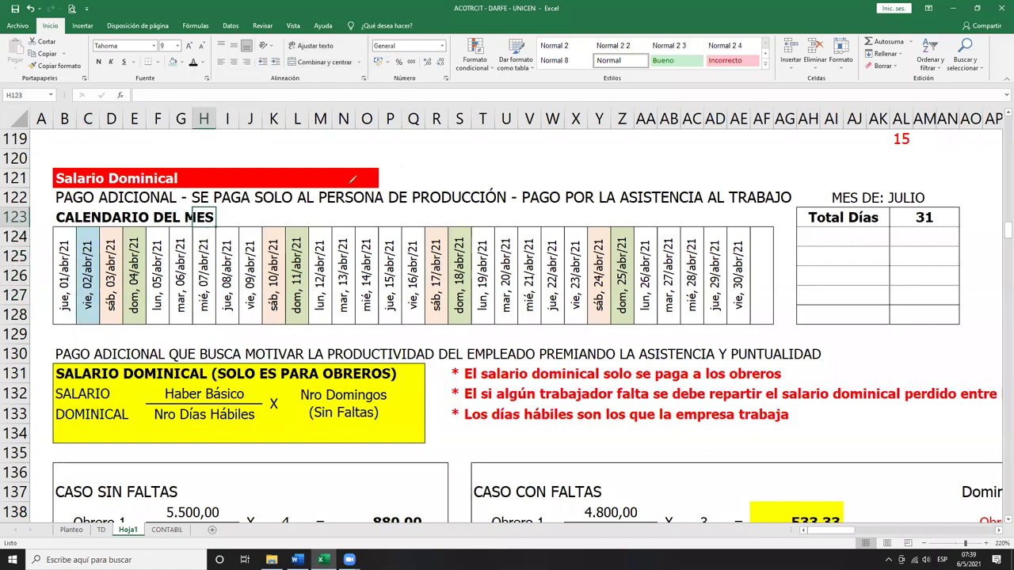
Mark April's working days in red below the calendar: tick the 1st as 1 and brace each Monday-to-Friday week with a 5
mouse_move(46, 309)
mouse_down()
mouse_move(52, 326)
mouse_move(70, 275)
mouse_up()
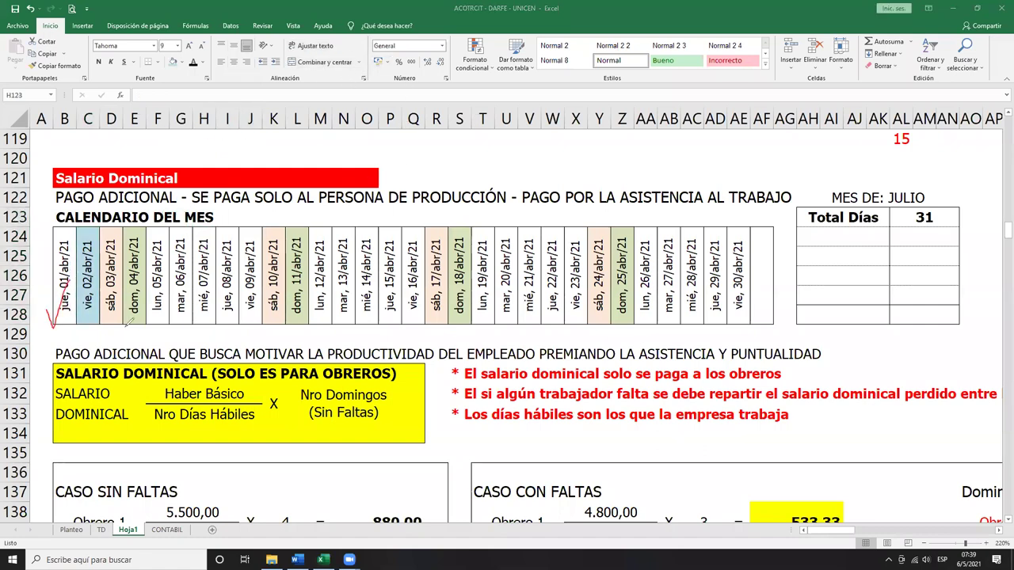
mouse_move(52, 334)
mouse_down()
mouse_move(49, 342)
mouse_move(60, 341)
mouse_up()
mouse_move(145, 325)
mouse_down()
mouse_move(238, 332)
mouse_move(262, 322)
mouse_move(238, 353)
mouse_up()
mouse_move(306, 325)
mouse_down()
mouse_move(420, 323)
mouse_move(407, 355)
mouse_up()
mouse_move(473, 320)
mouse_down()
mouse_move(529, 331)
mouse_move(580, 323)
mouse_move(560, 349)
mouse_up()
mouse_move(640, 323)
mouse_down()
mouse_move(748, 321)
mouse_move(714, 350)
mouse_up()
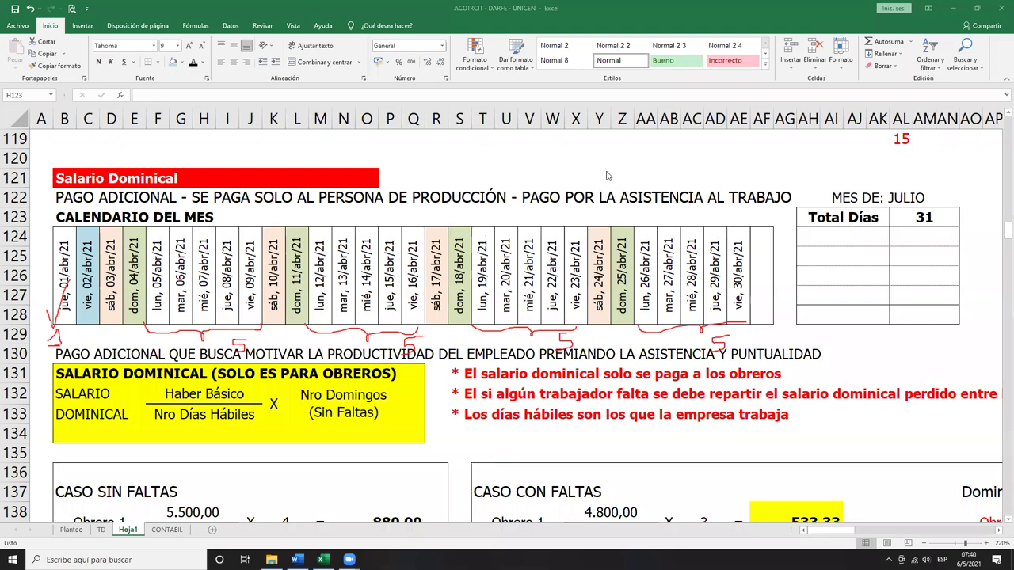
Switch to the Word assignment and circle the note's working hours, 07:00 to 12:00 and 13:30 to 18:30, in red
scroll(226, 348, up, 14)
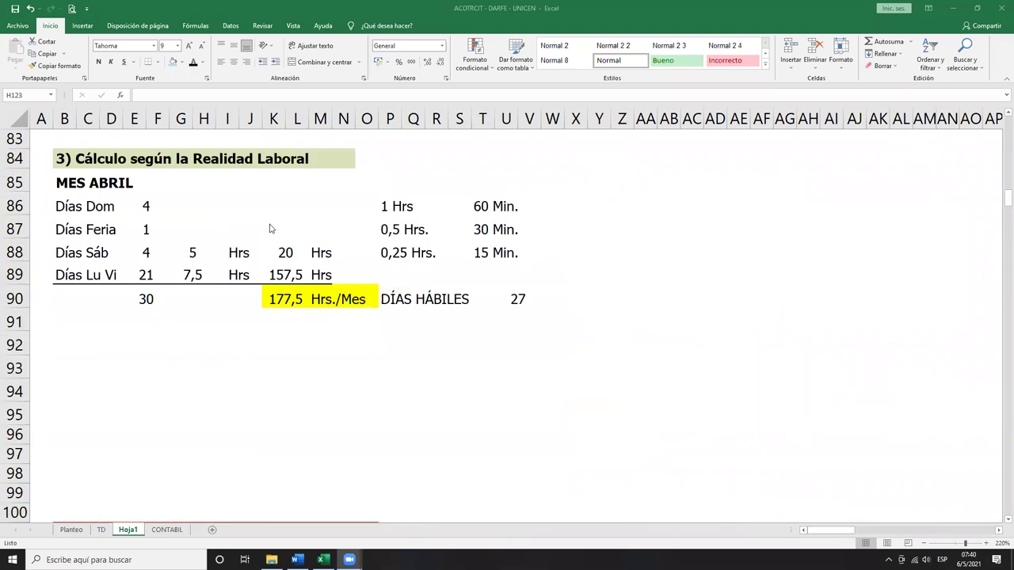
click(153, 392)
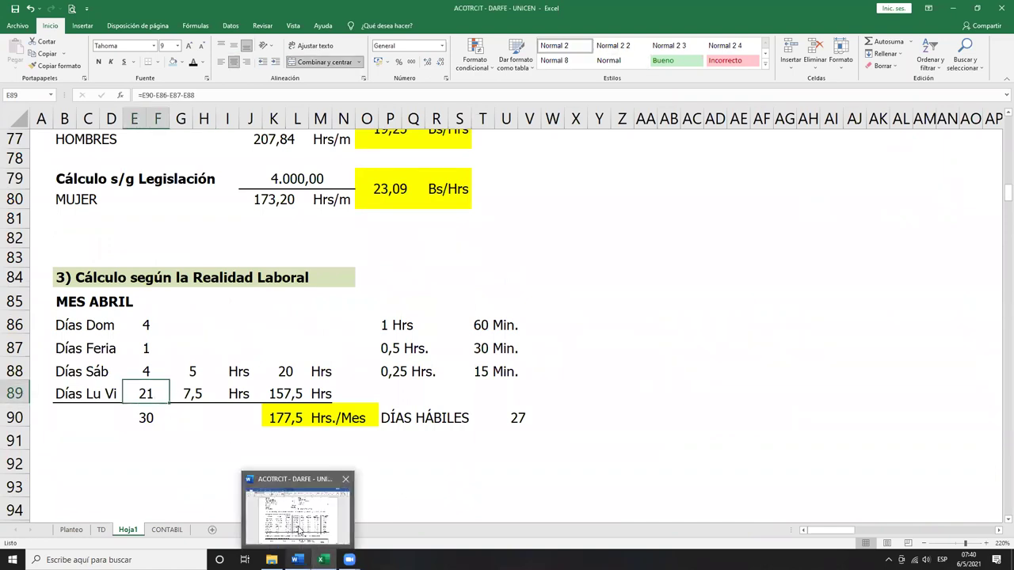
click(297, 559)
scroll(505, 315, down, 3)
scroll(505, 315, down, 5)
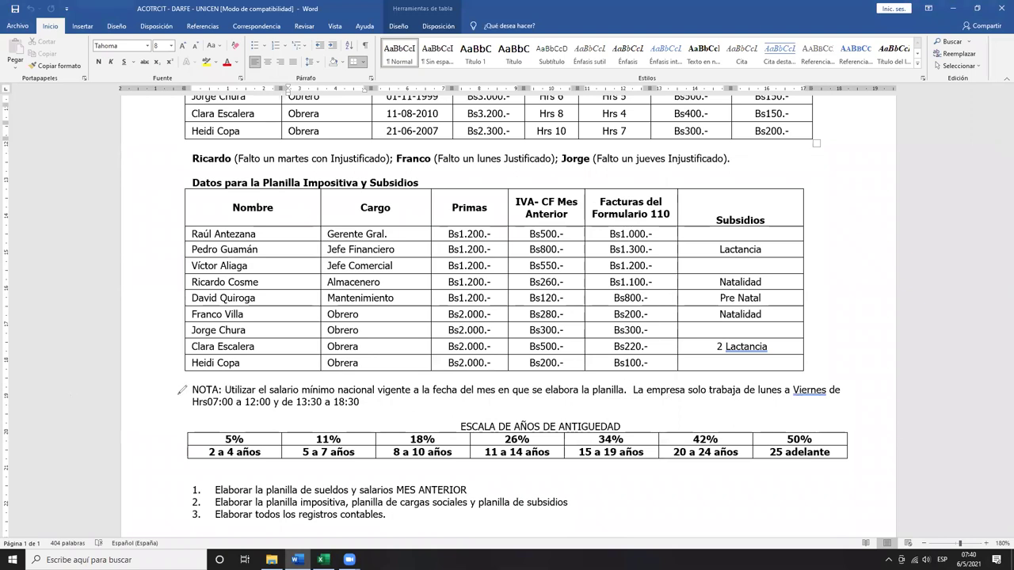
mouse_move(220, 418)
mouse_down()
mouse_move(189, 399)
mouse_move(346, 393)
mouse_move(363, 411)
mouse_move(181, 401)
mouse_up()
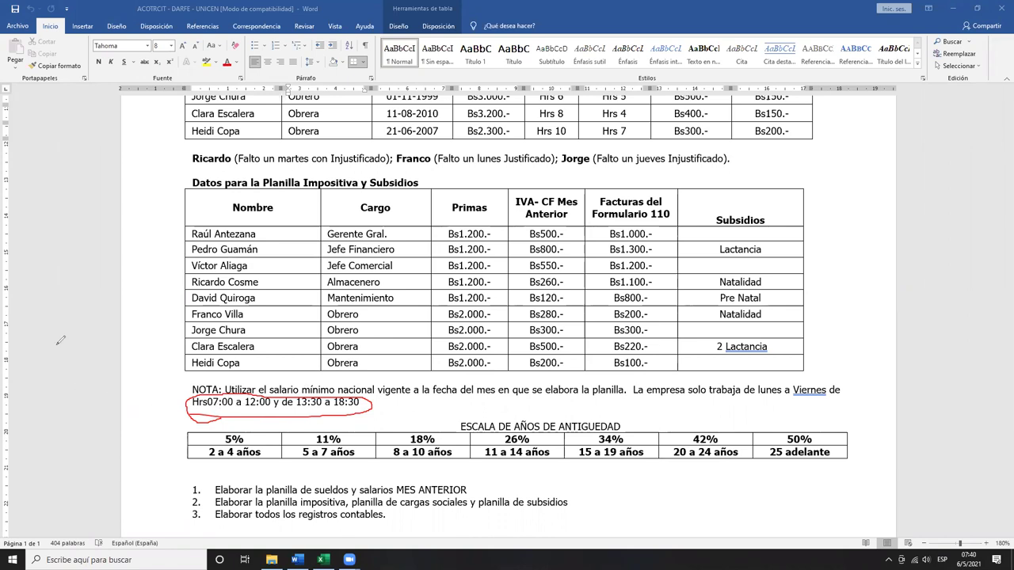
Separate the morning and afternoon shifts with a red stroke and write "Hrs 5" for each beside the page
mouse_move(36, 318)
mouse_down()
mouse_move(35, 360)
mouse_move(52, 360)
mouse_move(63, 337)
mouse_move(67, 361)
mouse_up()
drag(283, 376, 256, 430)
mouse_move(120, 326)
mouse_down()
mouse_move(100, 328)
mouse_move(99, 362)
mouse_up()
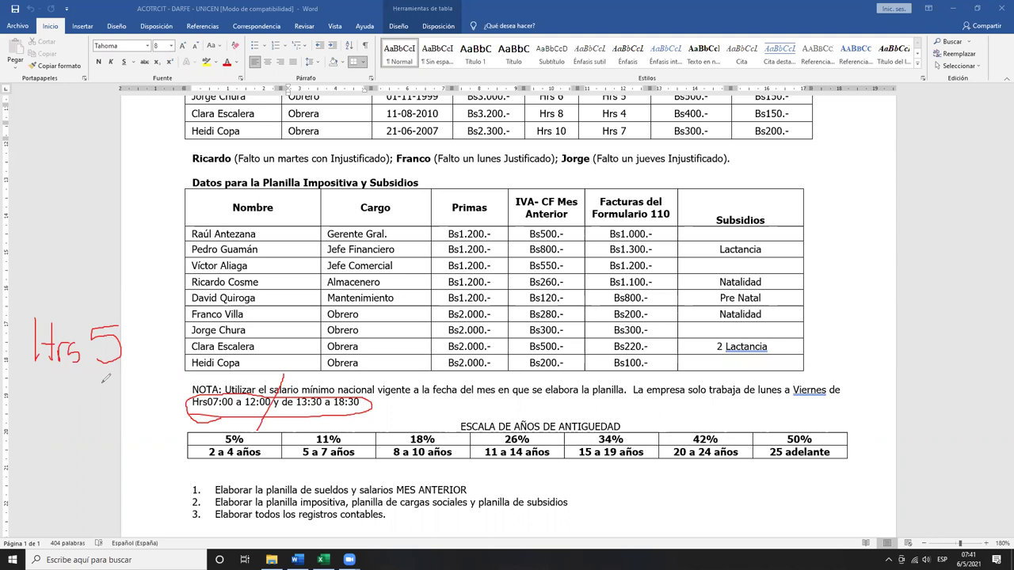
drag(109, 379, 92, 408)
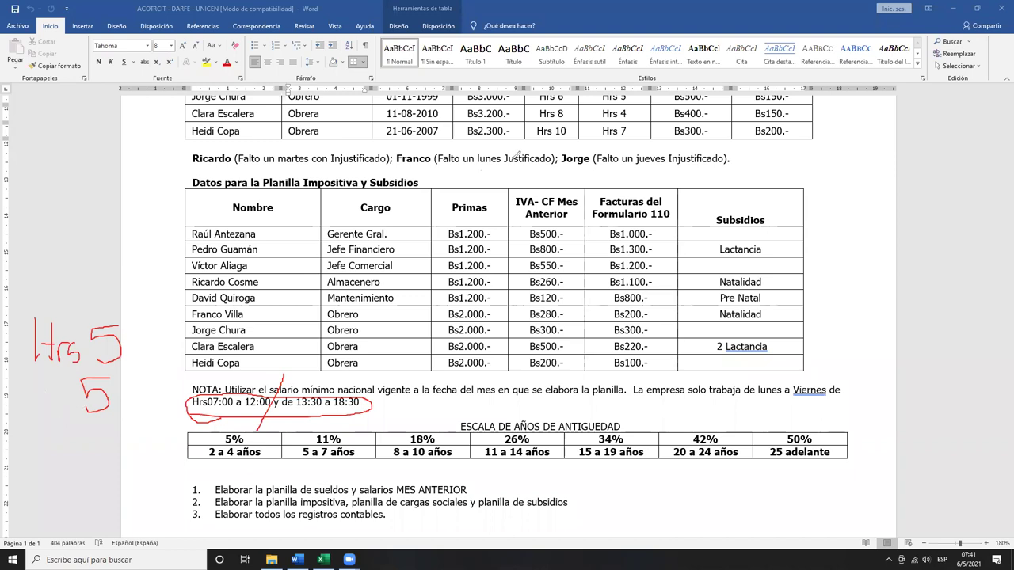
key(ctrl+z)
mouse_move(38, 390)
mouse_down()
mouse_move(39, 418)
mouse_move(53, 415)
mouse_move(53, 401)
mouse_up()
mouse_move(60, 388)
mouse_down()
mouse_move(62, 415)
mouse_move(73, 402)
mouse_move(73, 414)
mouse_up()
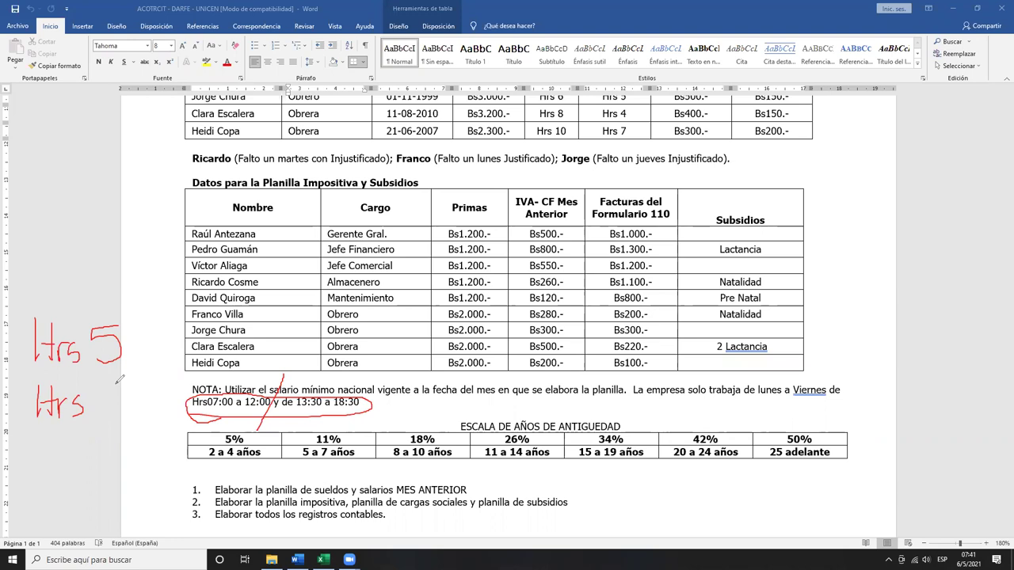
mouse_move(115, 386)
mouse_down()
mouse_move(121, 404)
mouse_move(98, 420)
mouse_up()
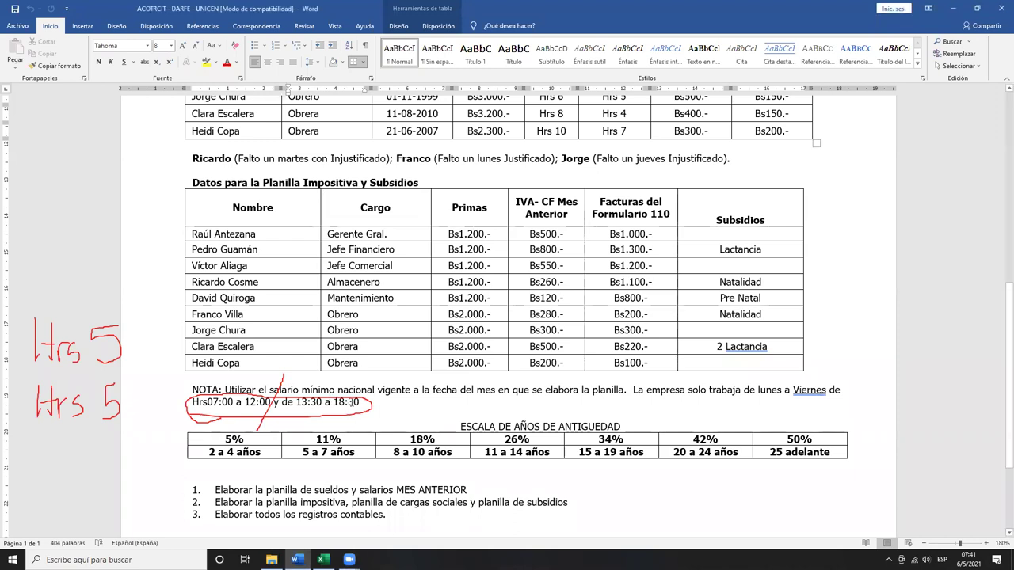
Write "4,5 Hrs" in red beside the subsidies table, then underline and circle it
click(350, 406)
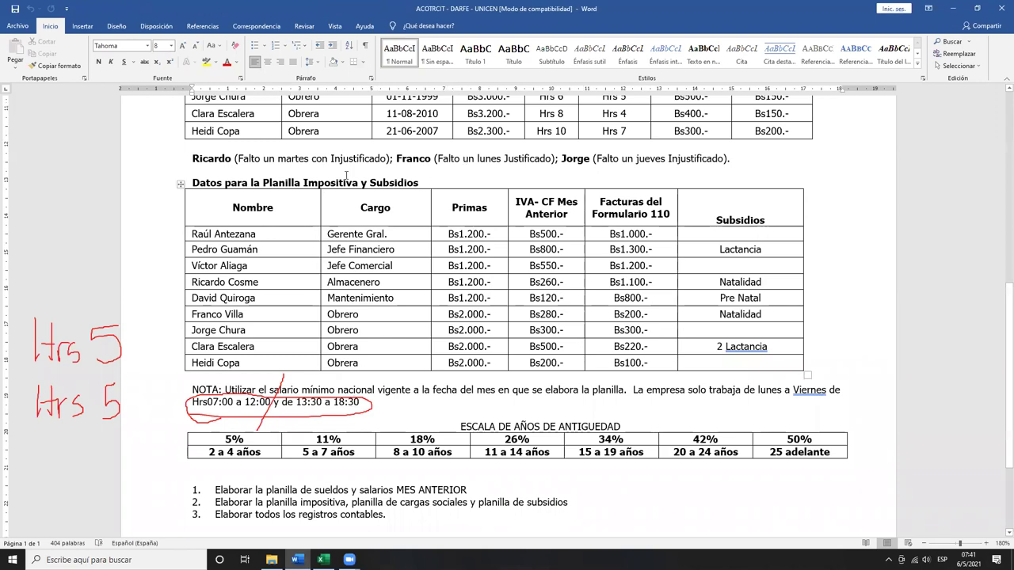
drag(824, 266, 846, 341)
drag(874, 266, 855, 317)
mouse_move(898, 250)
mouse_down()
mouse_move(896, 295)
mouse_move(912, 292)
mouse_move(923, 262)
mouse_up()
drag(932, 252, 935, 273)
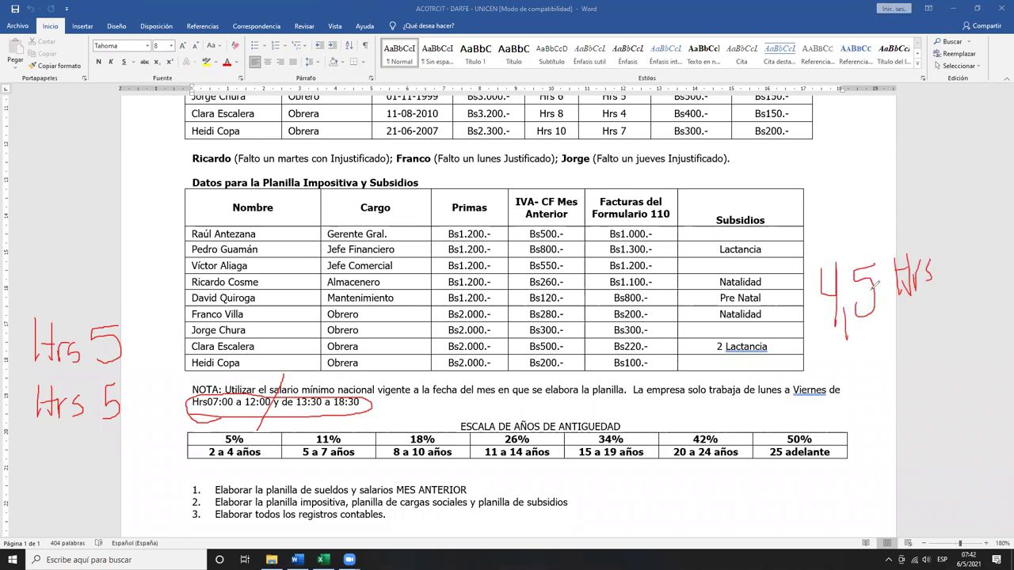
mouse_move(892, 349)
mouse_down()
mouse_move(784, 307)
mouse_move(1009, 273)
mouse_move(816, 338)
mouse_up()
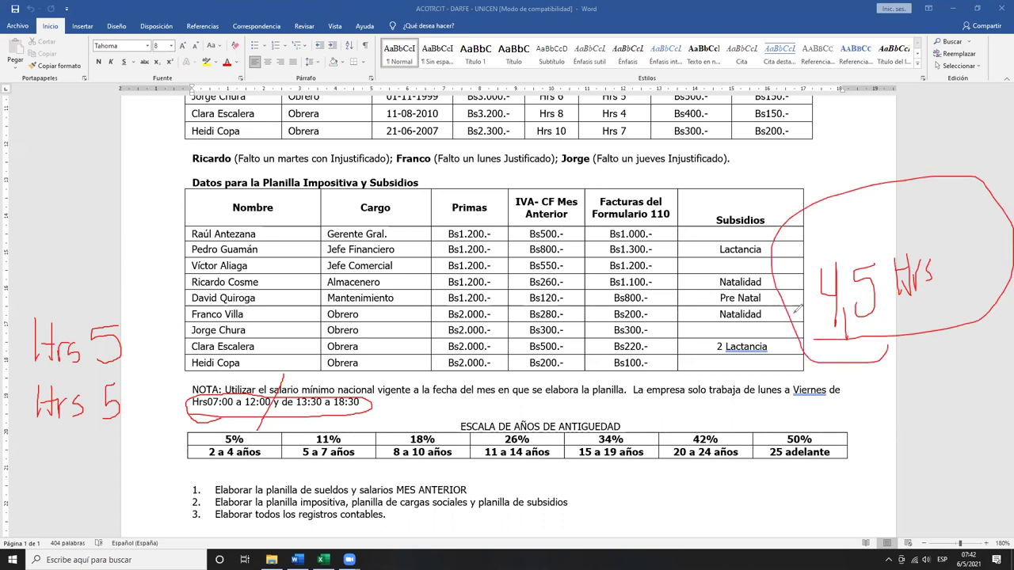
Write a circled, crossed-out "4,3" below the "4,5 Hrs" note and clear all the annotations
drag(863, 382, 893, 405)
mouse_move(887, 372)
mouse_down()
mouse_move(896, 449)
mouse_move(917, 451)
mouse_move(938, 405)
mouse_move(911, 423)
mouse_up()
mouse_move(895, 467)
mouse_down()
mouse_move(812, 404)
mouse_move(911, 479)
mouse_move(839, 474)
mouse_up()
drag(764, 497, 972, 348)
drag(779, 401, 1004, 457)
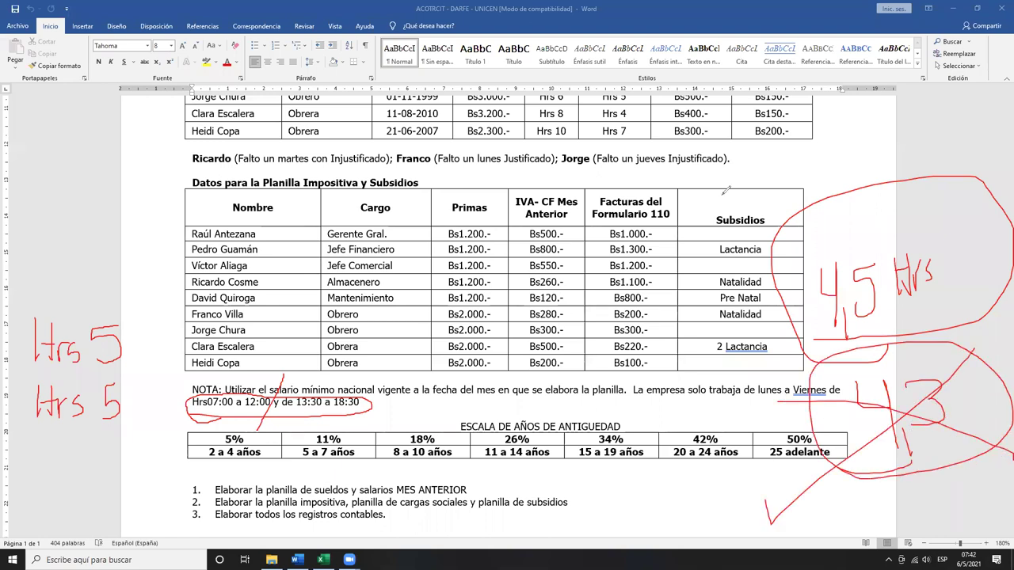
key(Escape)
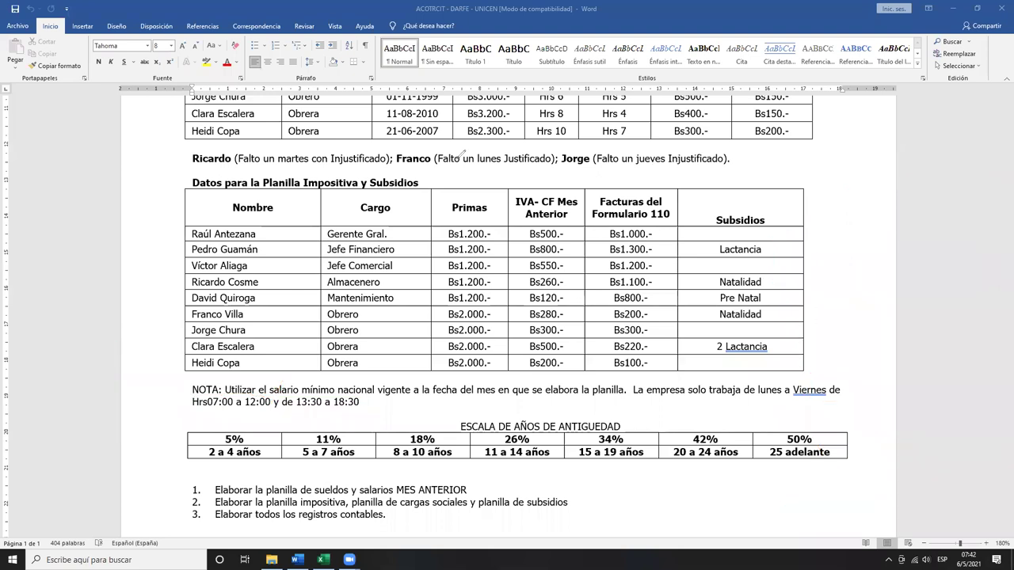
Switch to the Excel worksheet and go through the hour-to-minute equivalences in rows 86 to 88
click(323, 559)
click(233, 366)
click(273, 347)
click(383, 324)
drag(382, 325, 522, 326)
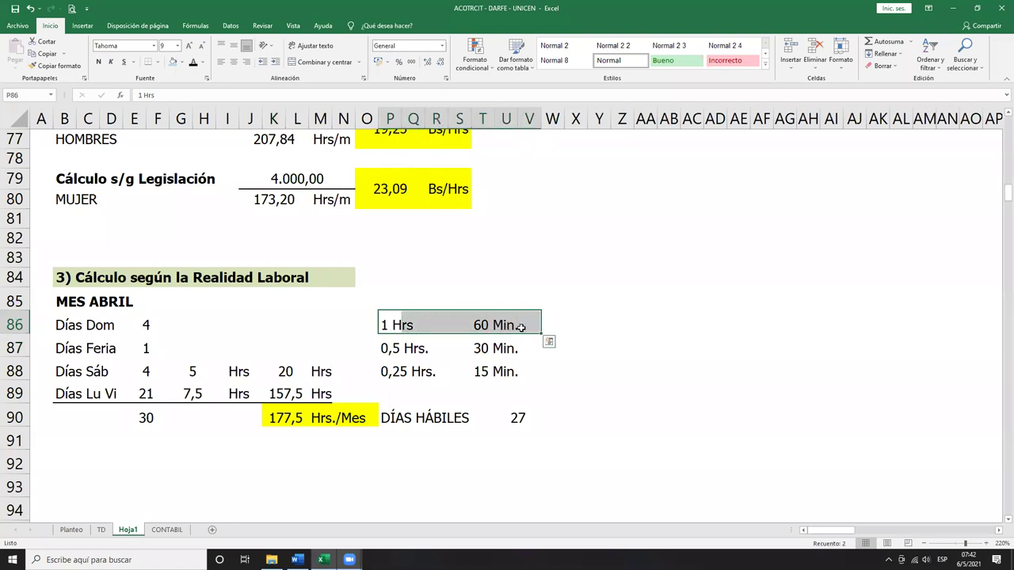
click(388, 349)
drag(388, 348, 525, 352)
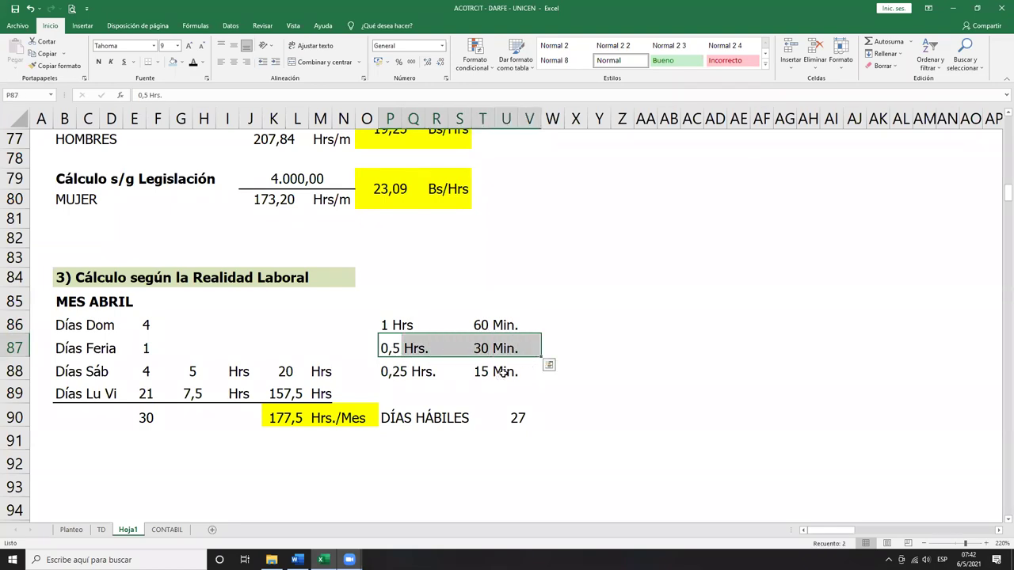
drag(388, 371, 533, 371)
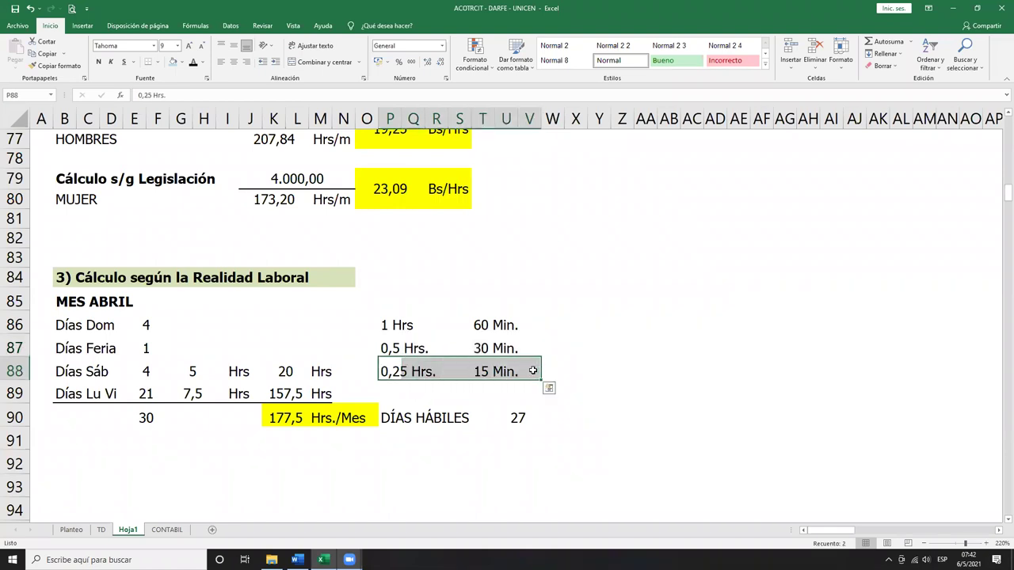
drag(391, 324, 434, 366)
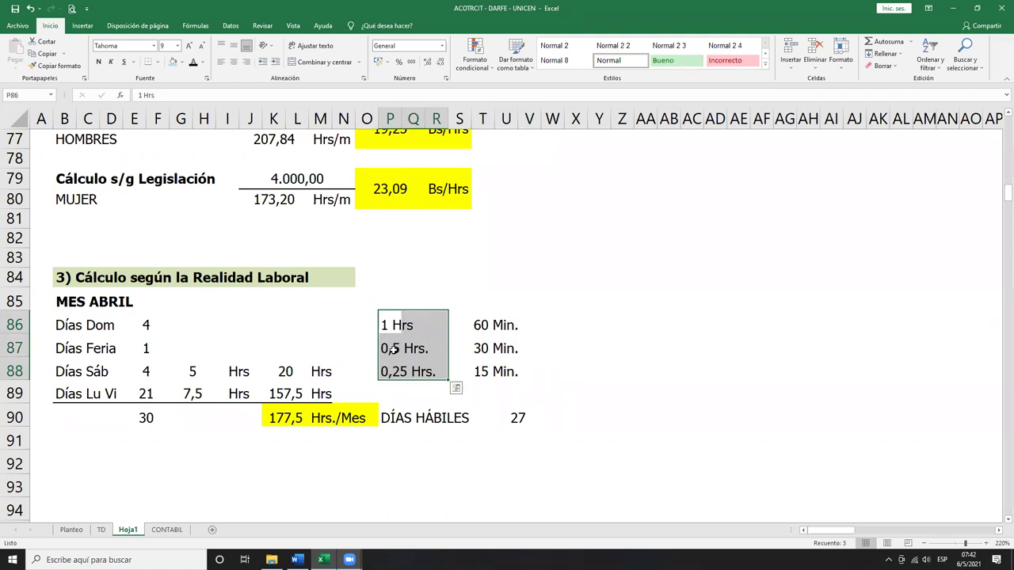
click(478, 349)
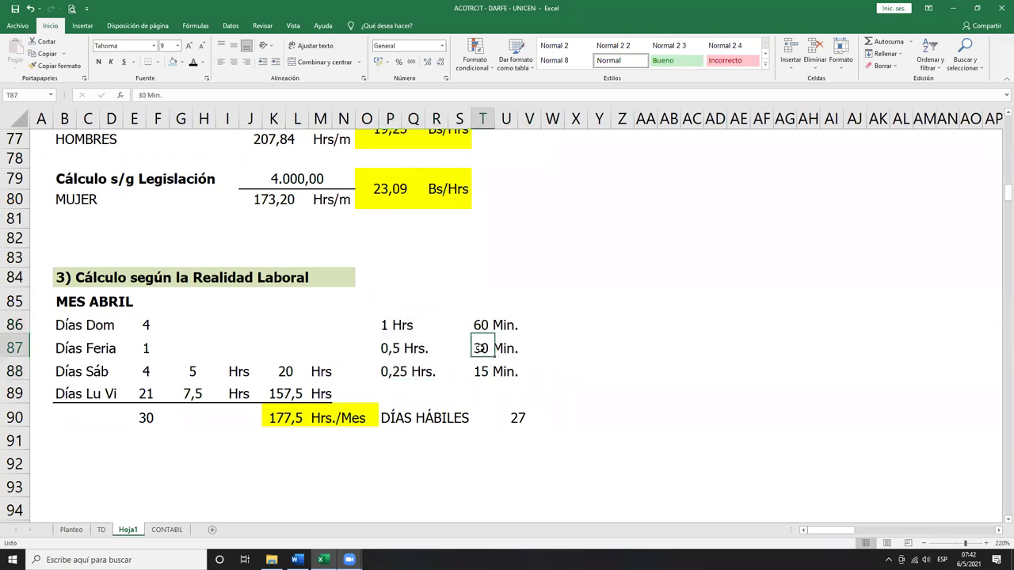
drag(380, 325, 511, 361)
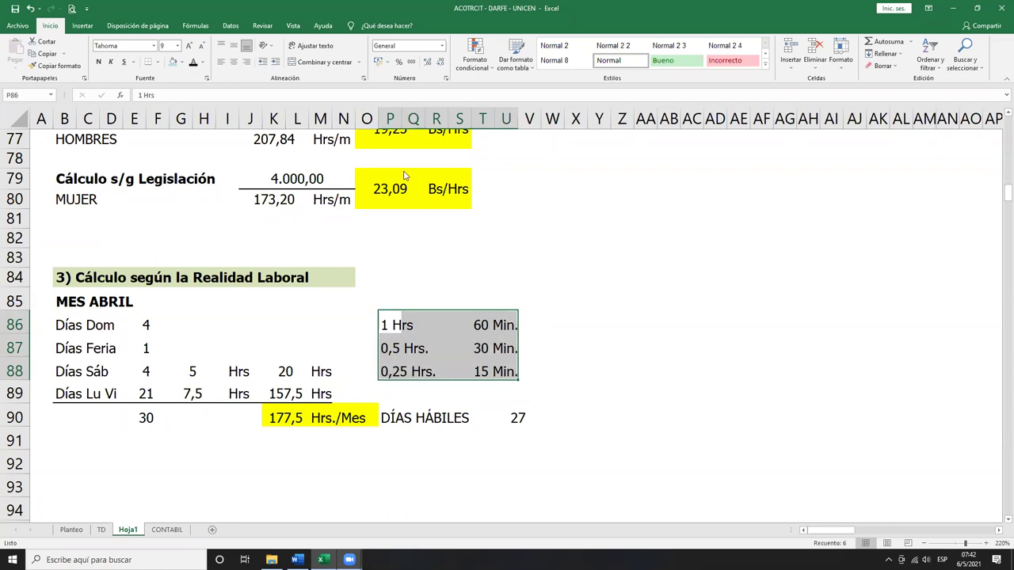
Write "4,3" in red beside the equivalences table and "4,5" below it
mouse_move(600, 243)
mouse_down()
mouse_move(608, 289)
mouse_move(630, 263)
mouse_move(618, 281)
mouse_up()
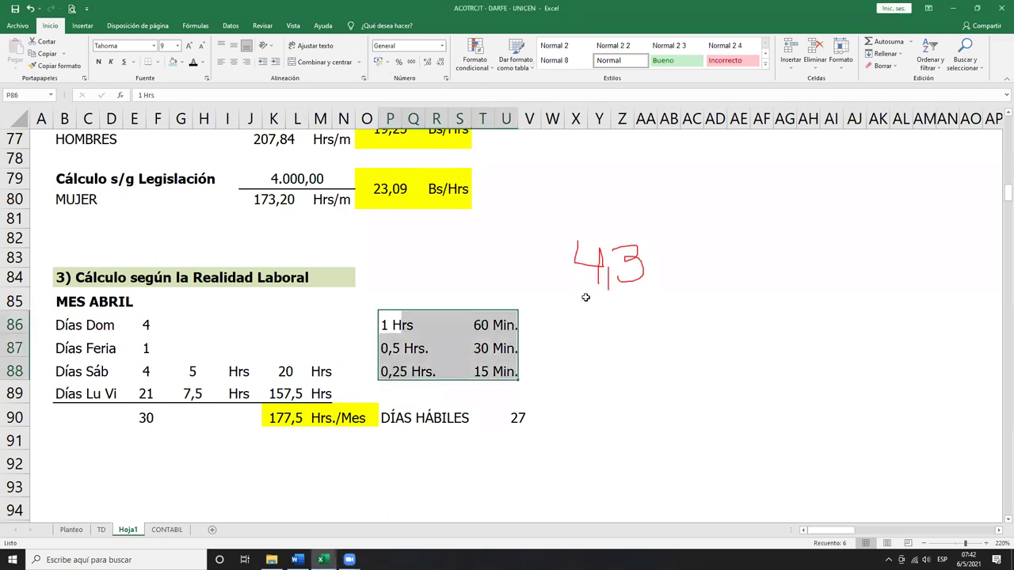
drag(586, 248, 582, 273)
drag(621, 238, 595, 300)
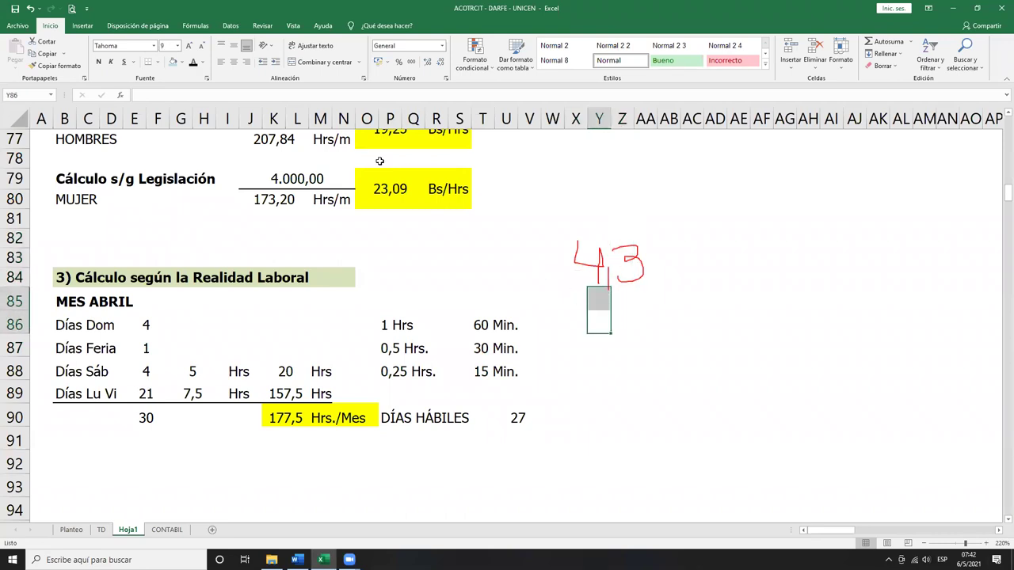
drag(586, 348, 599, 398)
drag(624, 345, 603, 382)
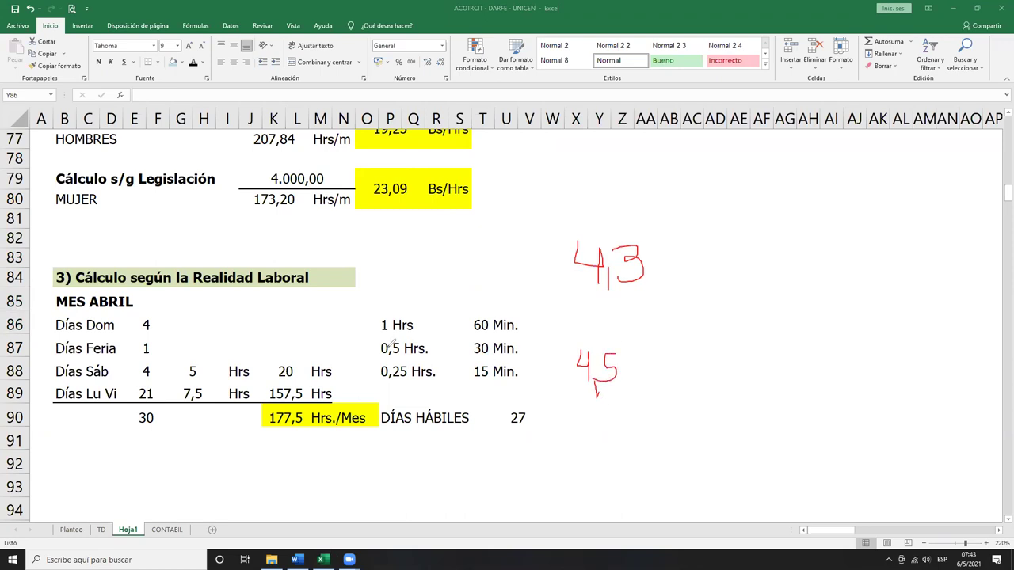
Circle and then box the hour equivalences in red, underline the minutes, and clear the annotations
mouse_move(396, 358)
mouse_down()
mouse_move(400, 301)
mouse_move(412, 360)
mouse_move(386, 348)
mouse_move(383, 388)
mouse_move(428, 388)
mouse_move(384, 386)
mouse_up()
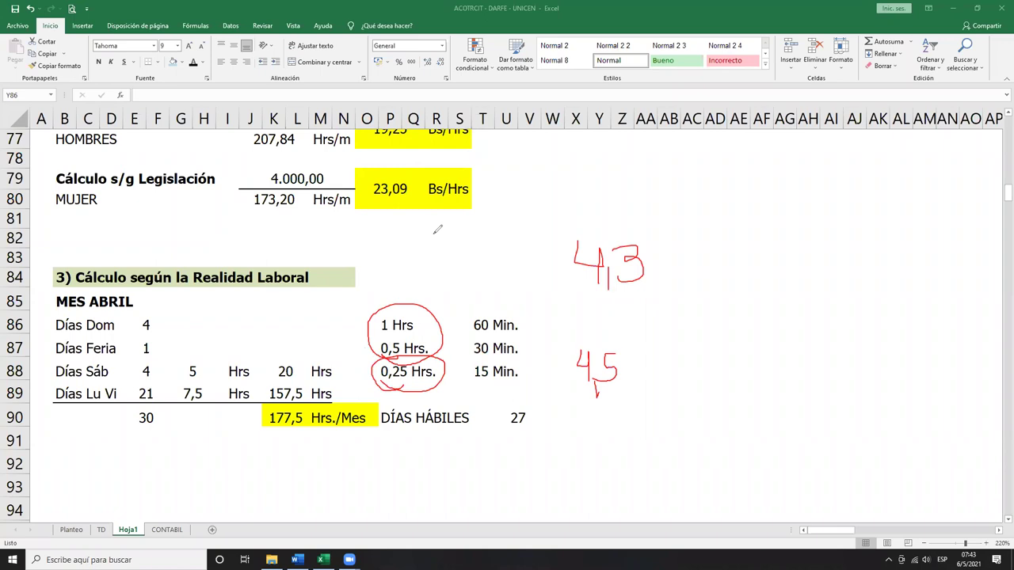
key(e)
mouse_move(377, 307)
mouse_down()
mouse_move(366, 383)
mouse_move(448, 388)
mouse_move(374, 381)
mouse_up()
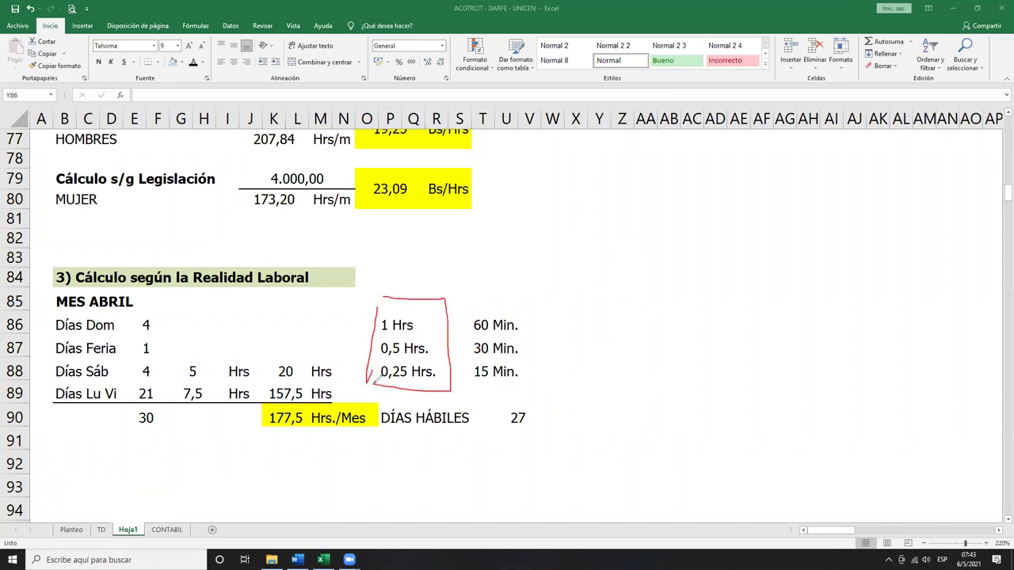
mouse_move(472, 380)
mouse_down()
mouse_move(524, 306)
mouse_move(508, 388)
mouse_up()
key(e)
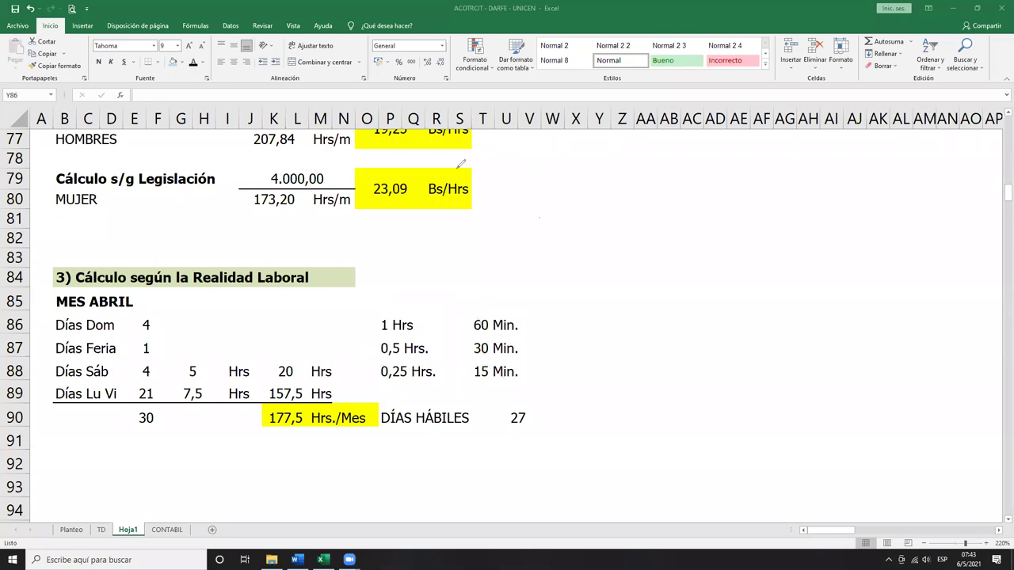
Set April's daily hours to 10 for Monday to Friday and 0 for Saturdays
click(174, 370)
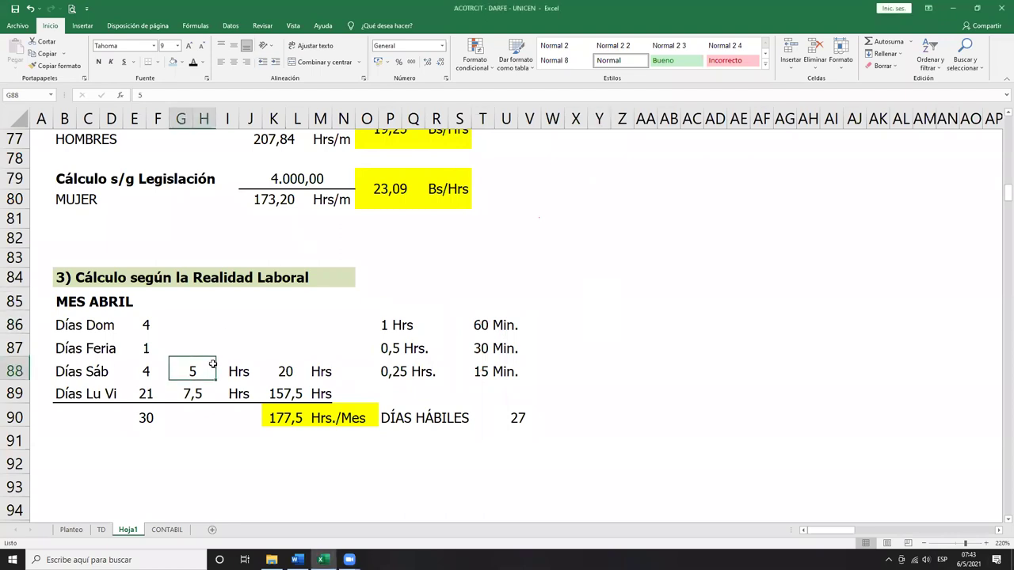
click(194, 389)
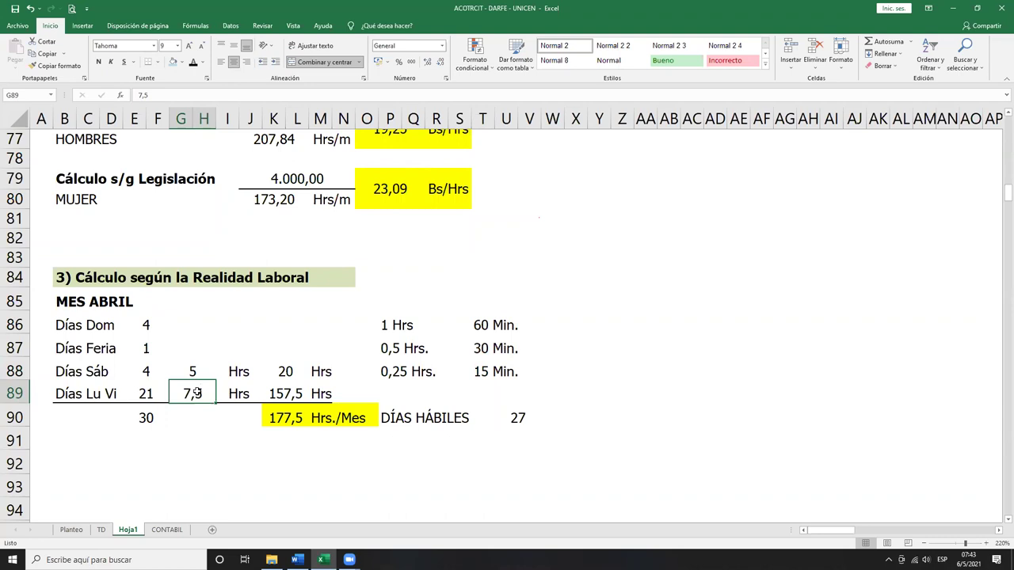
text(10)
key(Up)
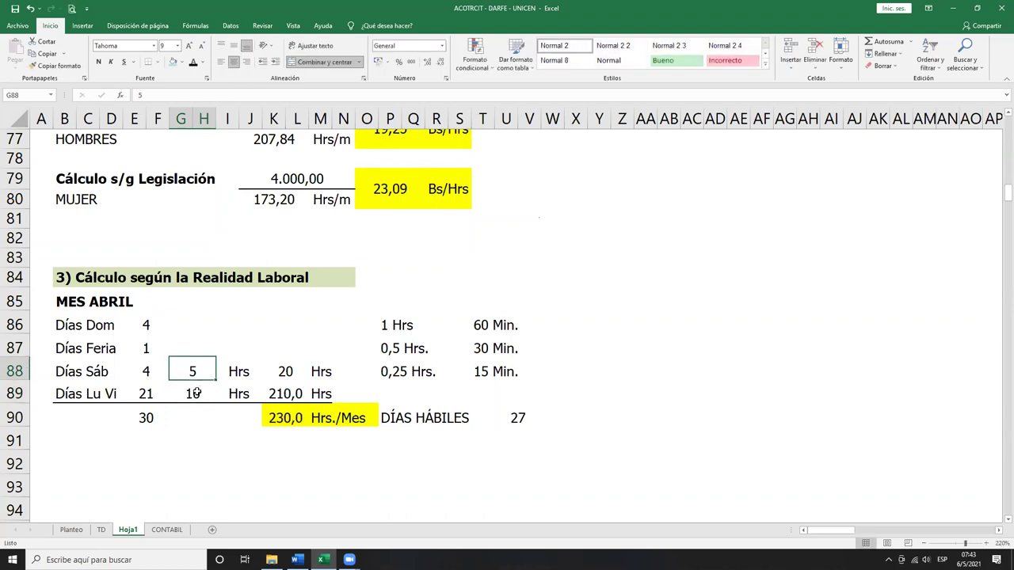
text(0)
key(Right)
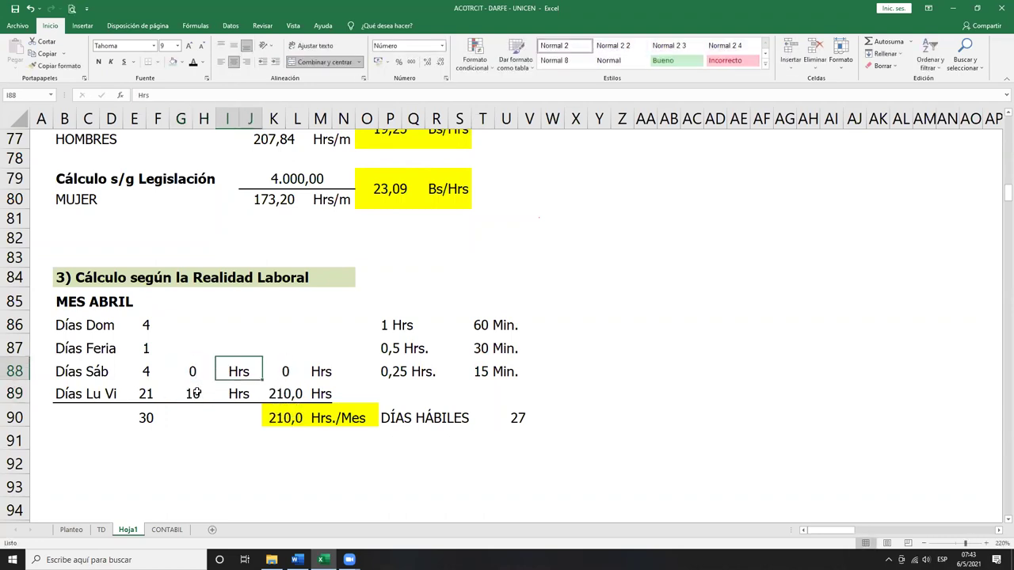
key(Left)
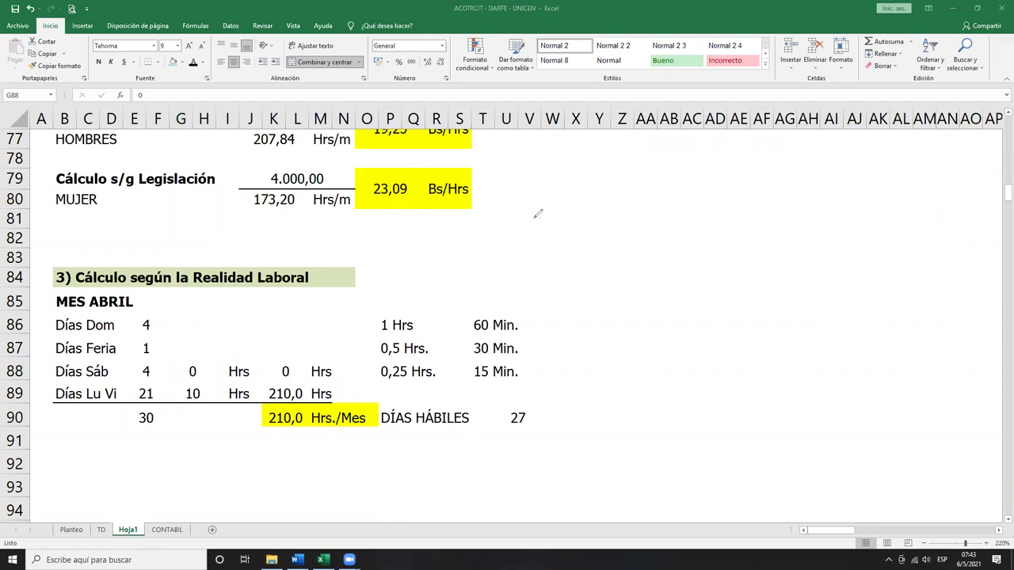
Write the example shift "08:00" to "12:30" in red, bracket it underneath and label it "Sáb" above
mouse_move(527, 220)
mouse_down()
mouse_move(557, 230)
mouse_move(565, 213)
mouse_move(575, 235)
mouse_move(588, 219)
mouse_up()
click(569, 224)
click(569, 239)
mouse_move(600, 217)
mouse_down()
mouse_move(595, 230)
mouse_move(604, 219)
mouse_up()
mouse_move(686, 208)
mouse_down()
mouse_move(685, 242)
mouse_move(746, 226)
mouse_move(740, 237)
mouse_up()
click(726, 212)
click(723, 232)
mouse_move(762, 212)
mouse_down()
mouse_move(784, 223)
mouse_move(760, 213)
mouse_up()
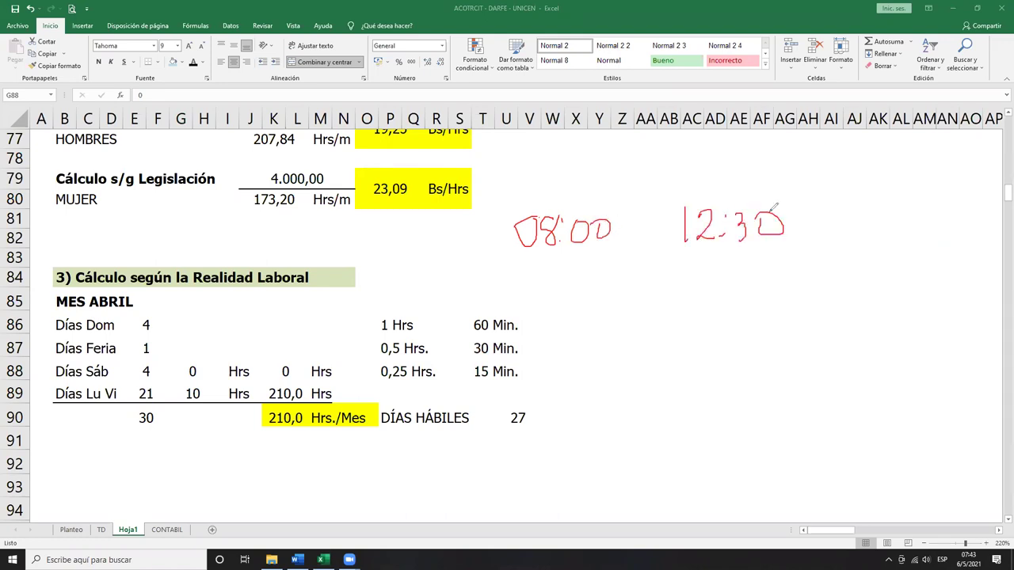
drag(545, 266, 758, 248)
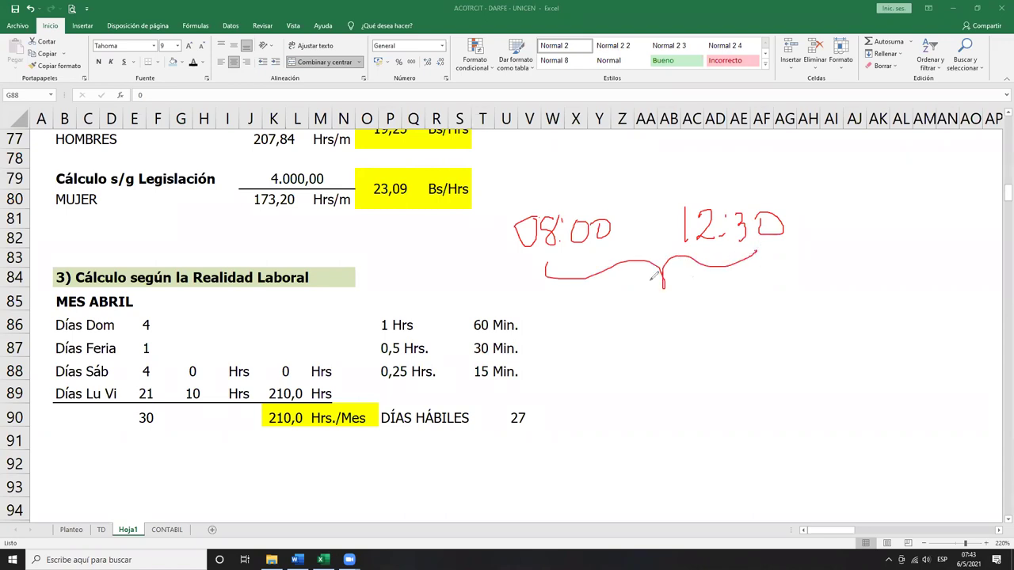
drag(631, 169, 618, 201)
mouse_move(640, 176)
mouse_down()
mouse_move(650, 190)
mouse_move(639, 204)
mouse_move(662, 173)
mouse_up()
drag(678, 153, 674, 195)
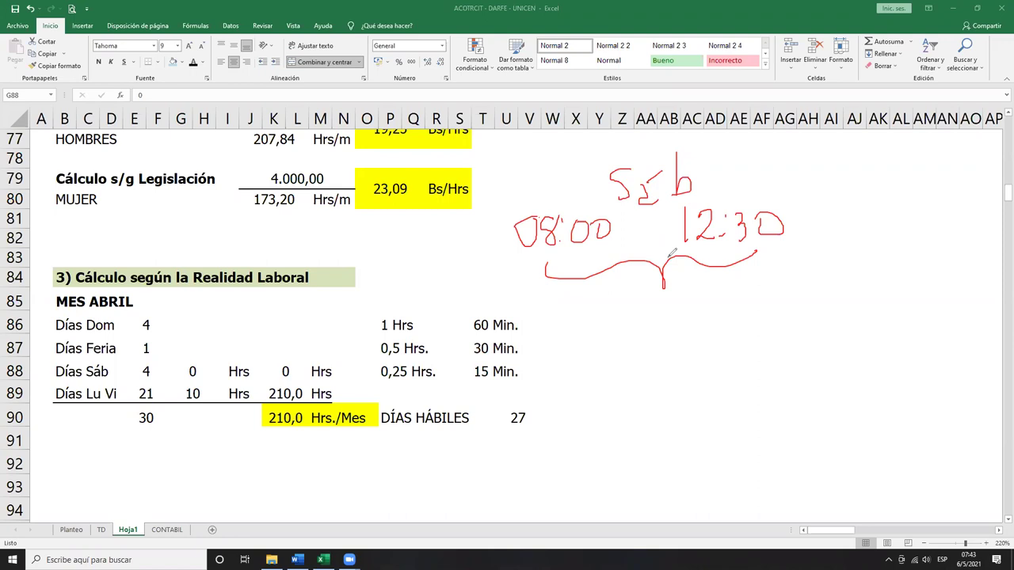
Write "4,5" in red below the Saturday shift bracket and underline it twice
mouse_move(643, 305)
mouse_down()
mouse_move(639, 336)
mouse_move(662, 337)
mouse_up()
drag(665, 307, 666, 360)
drag(679, 345, 680, 379)
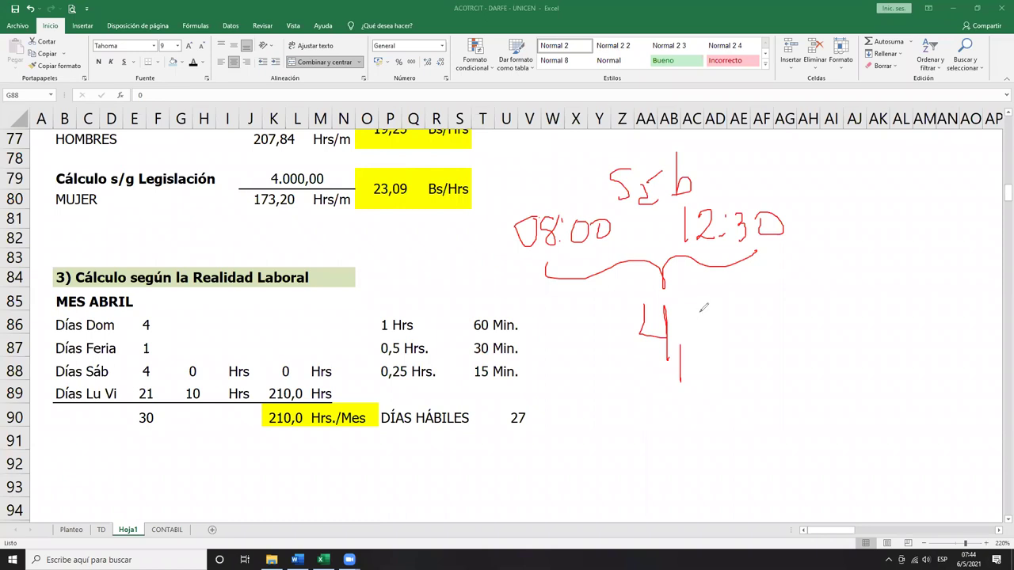
mouse_move(711, 300)
mouse_down()
mouse_move(692, 321)
mouse_move(697, 340)
mouse_up()
mouse_move(636, 391)
mouse_down()
mouse_move(742, 352)
mouse_move(726, 361)
mouse_up()
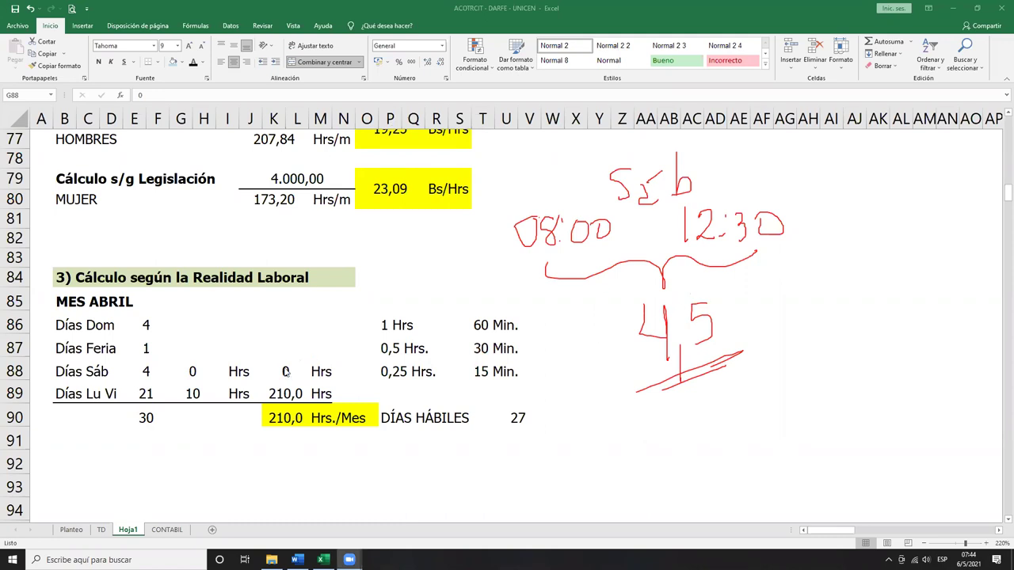
Try 4,5 daily hours for Saturdays in the April table, and set them back to 0
click(193, 376)
text(4,5)
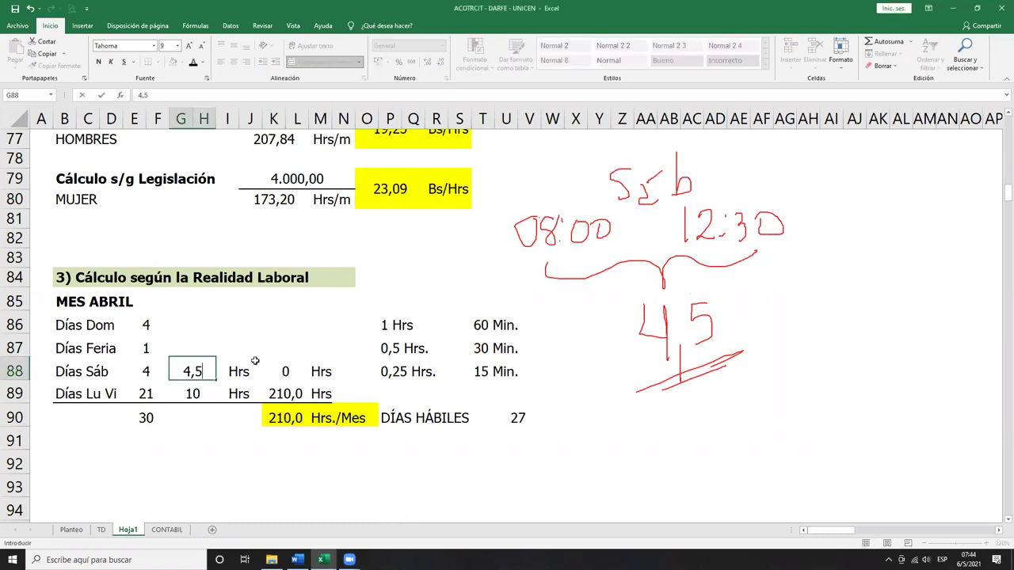
key(Return)
key(Up)
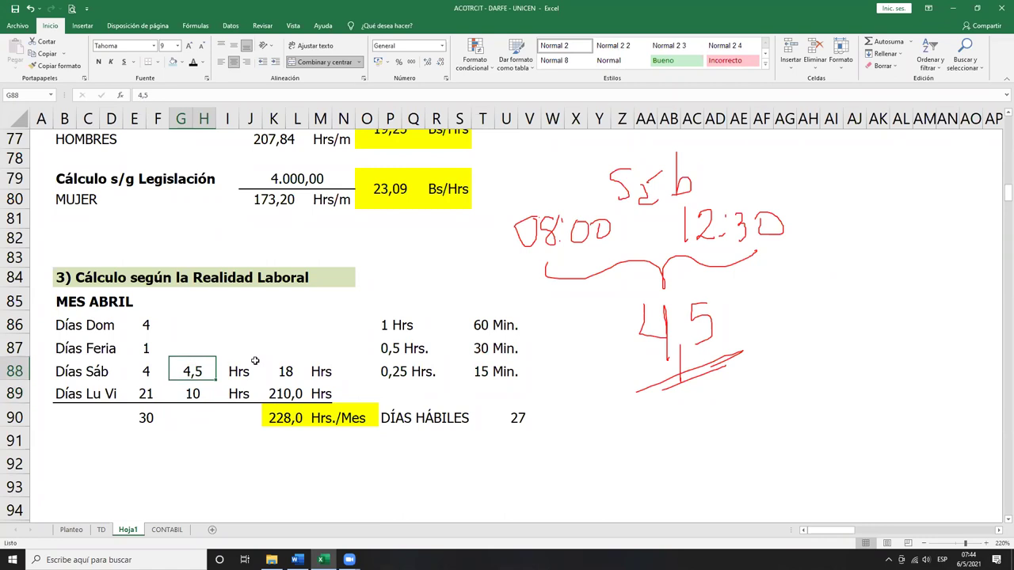
text(0)
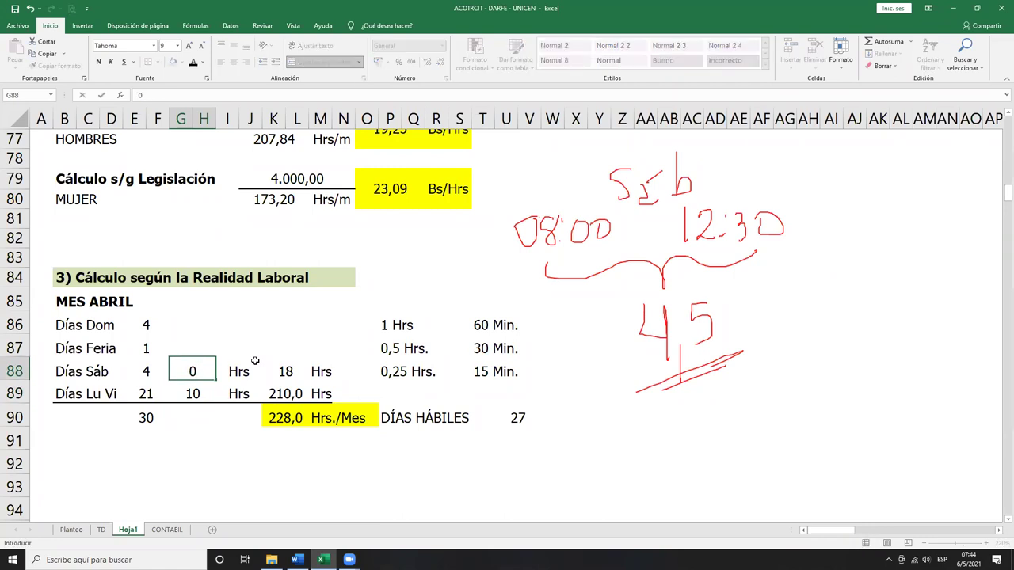
key(Return)
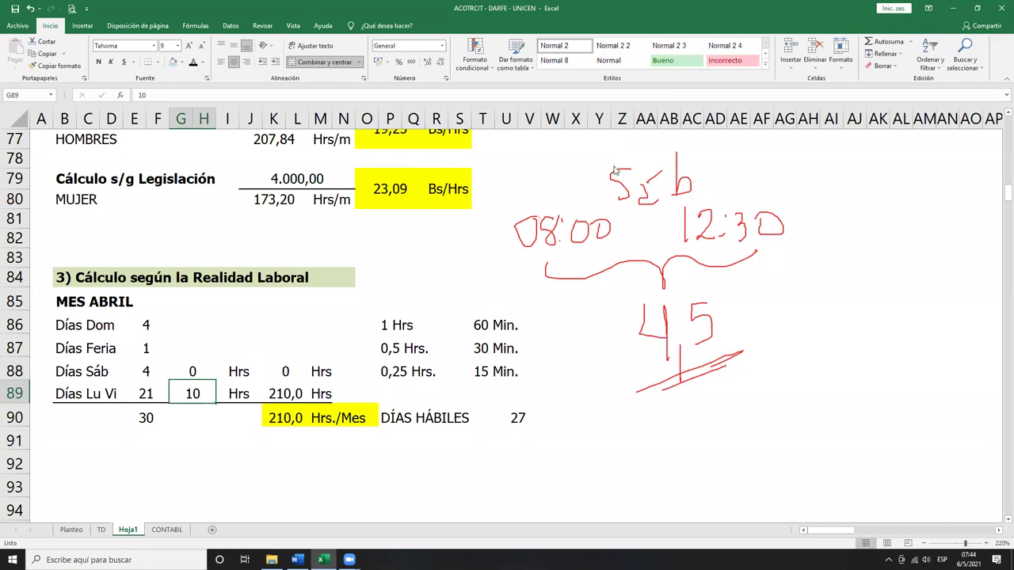
Switch to the Word assignment and correct the note's working hours to read "Hrs. 07:00"
click(598, 219)
key(alt+Tab)
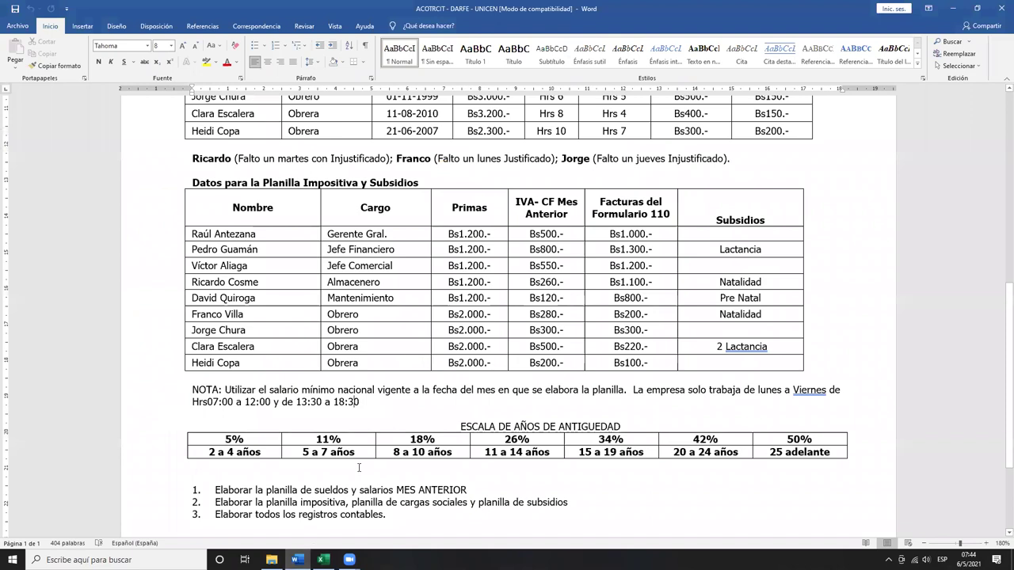
click(202, 390)
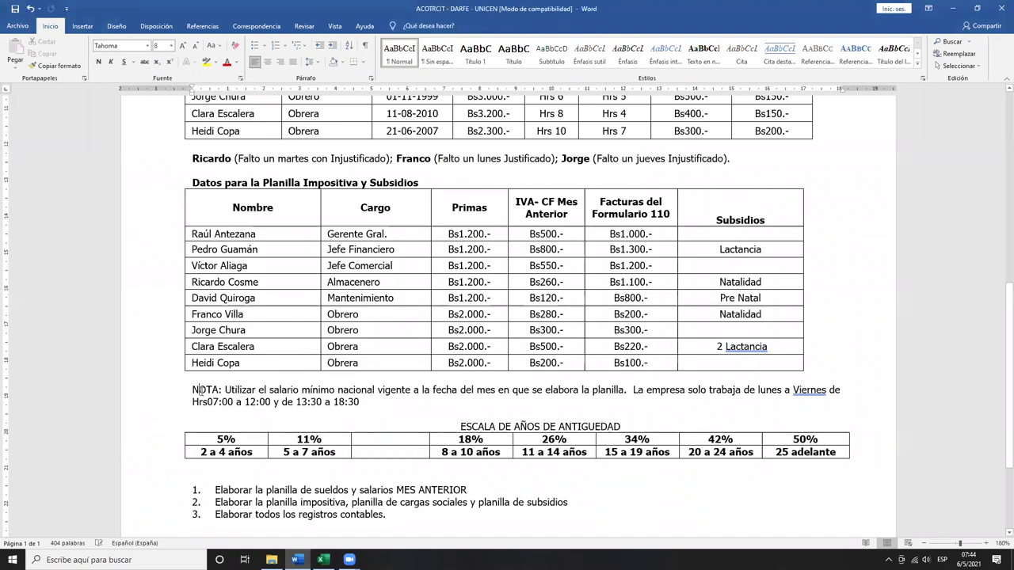
drag(210, 388, 363, 404)
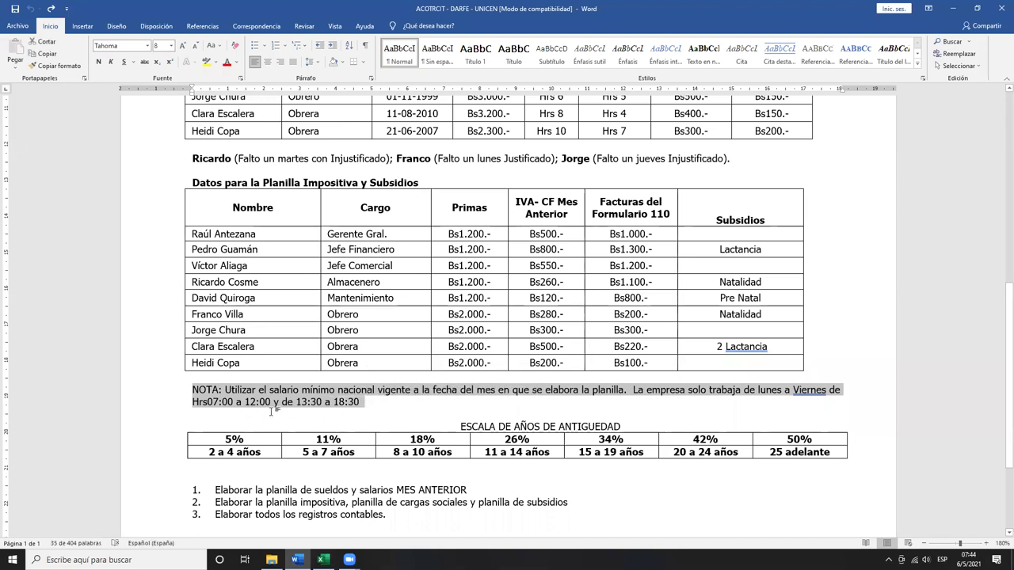
click(208, 404)
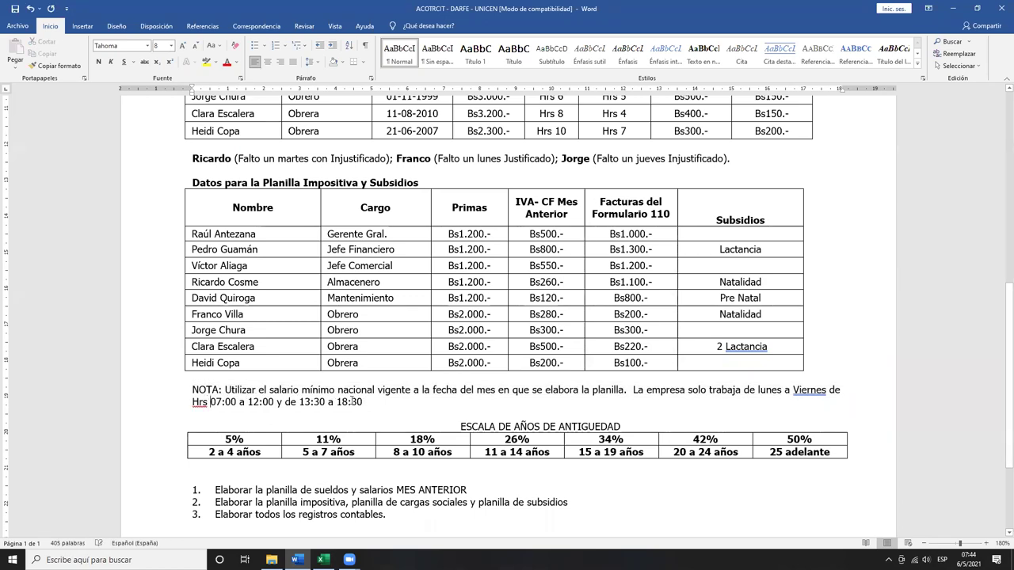
key(Left)
text(.)
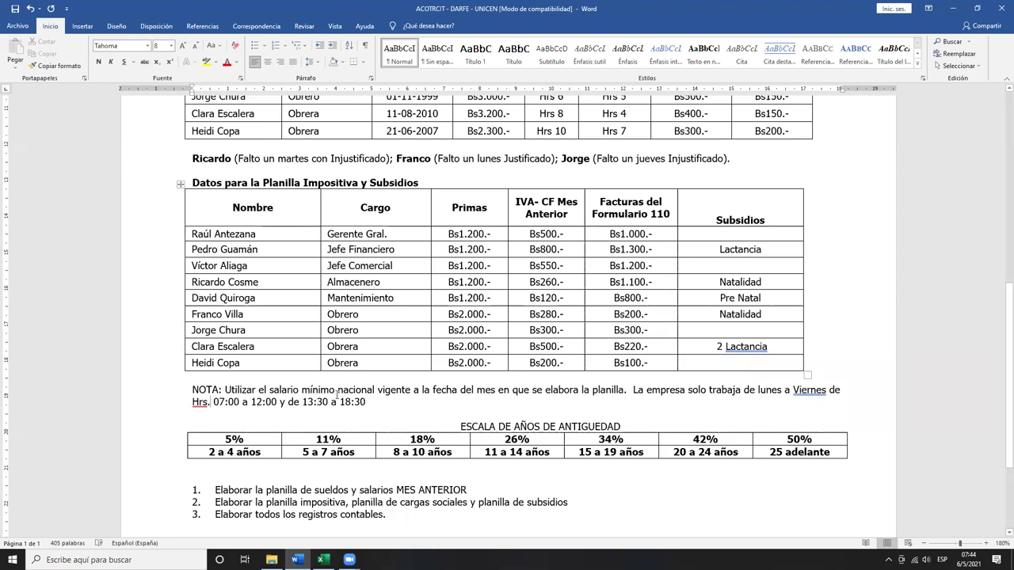
Highlight the note's working hours, then switch back to Excel and check the Monday-to-Friday daily hours against them
drag(212, 401, 369, 416)
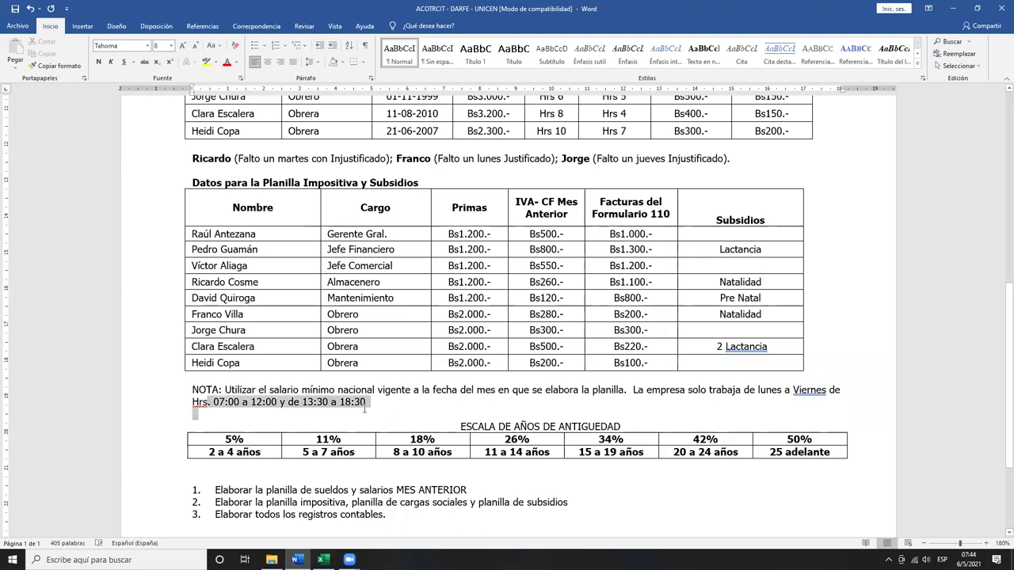
click(323, 559)
click(274, 438)
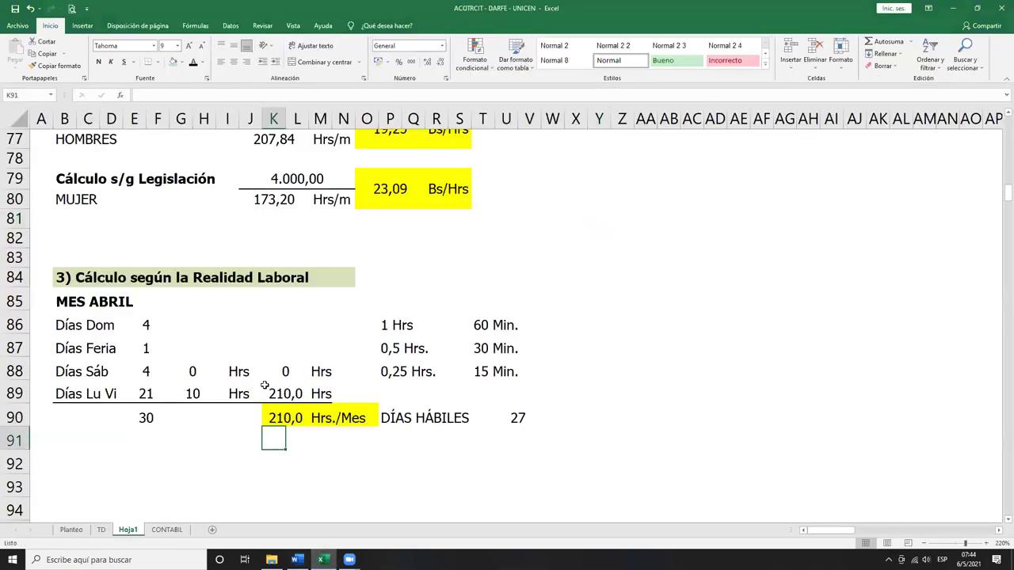
click(192, 393)
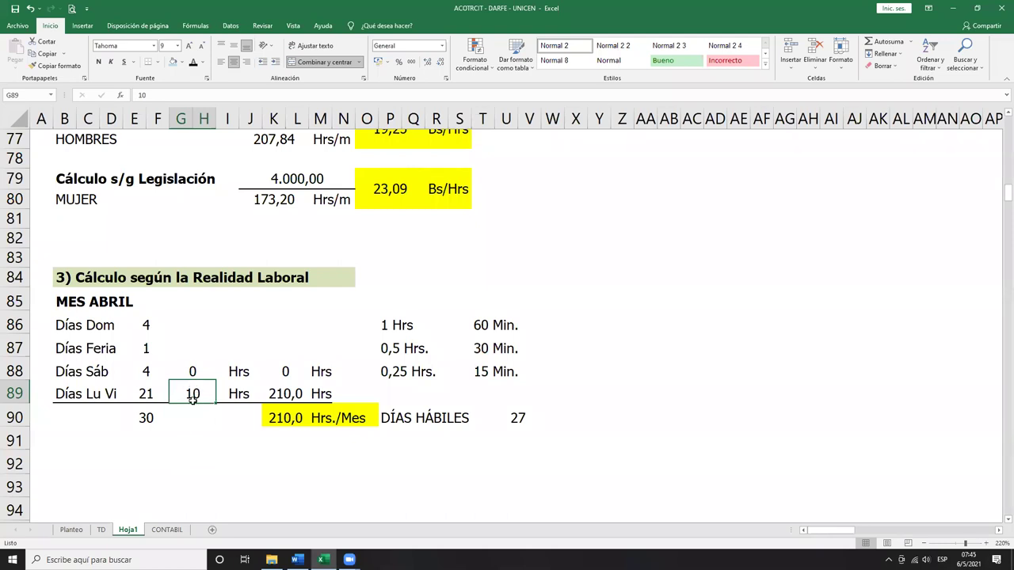
click(181, 430)
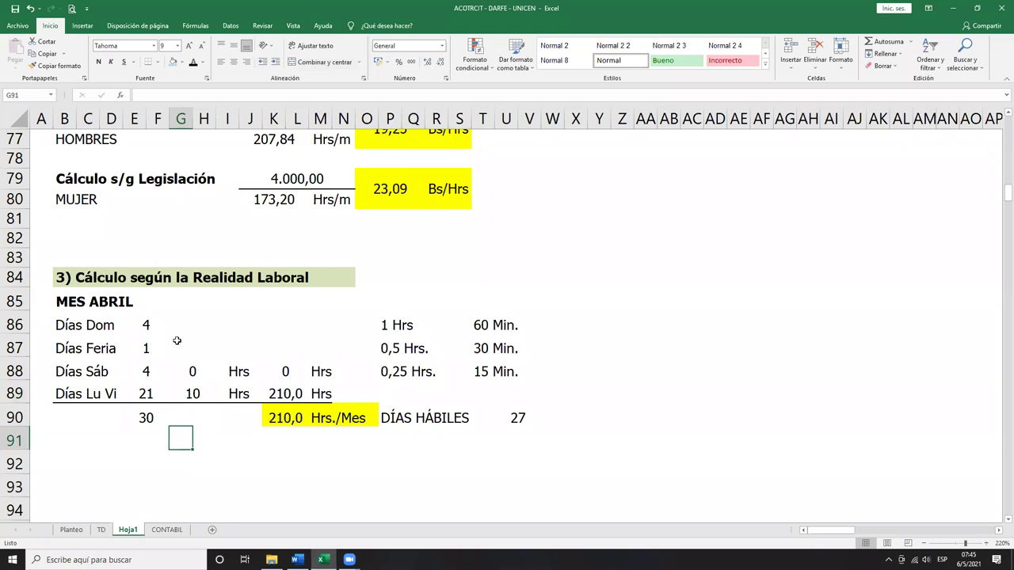
Review the Monday-to-Friday and Saturday rows of the April table and the formula for total monthly hours
click(143, 393)
drag(144, 394, 32, 392)
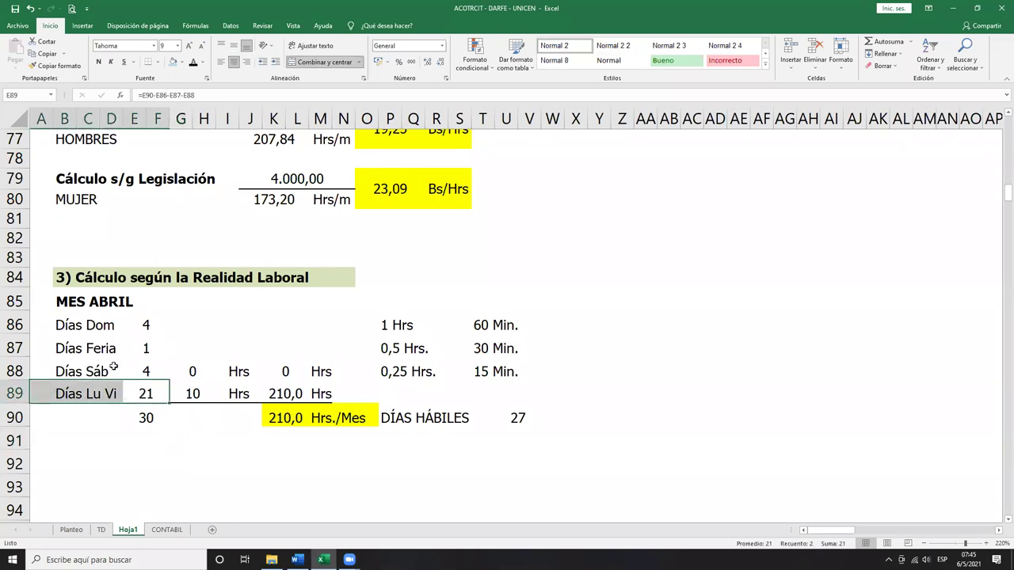
click(191, 387)
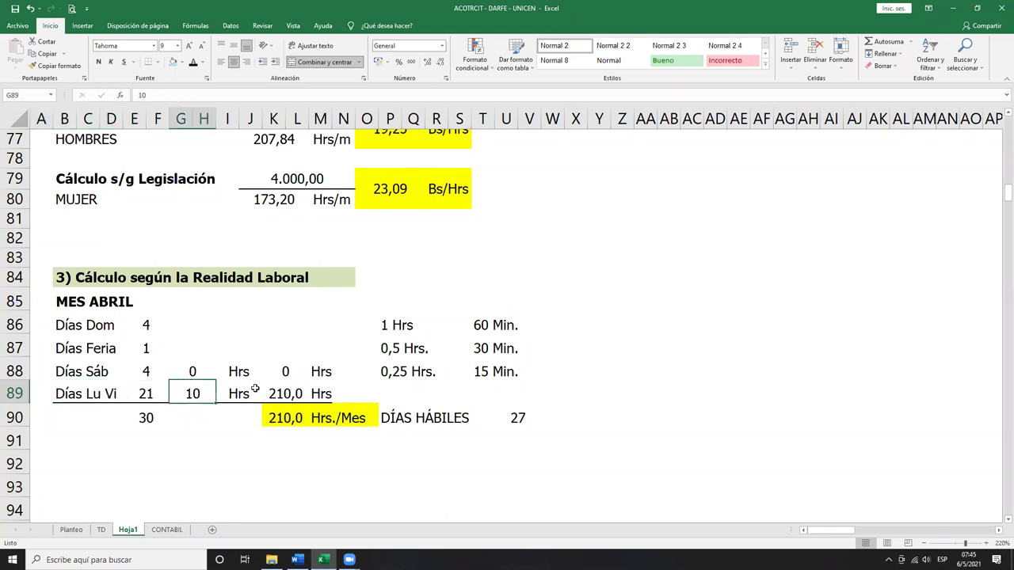
click(291, 393)
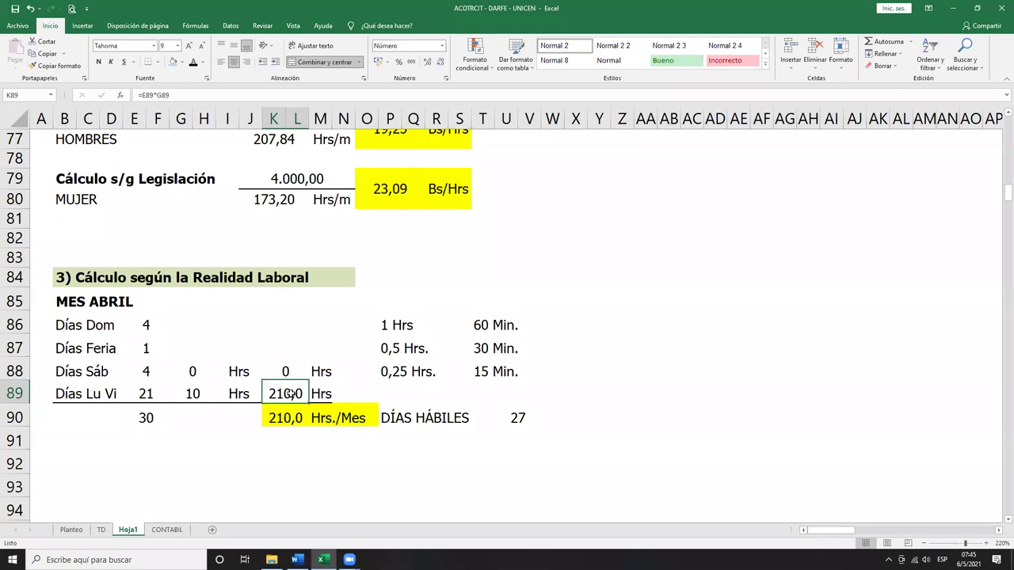
drag(286, 373, 64, 375)
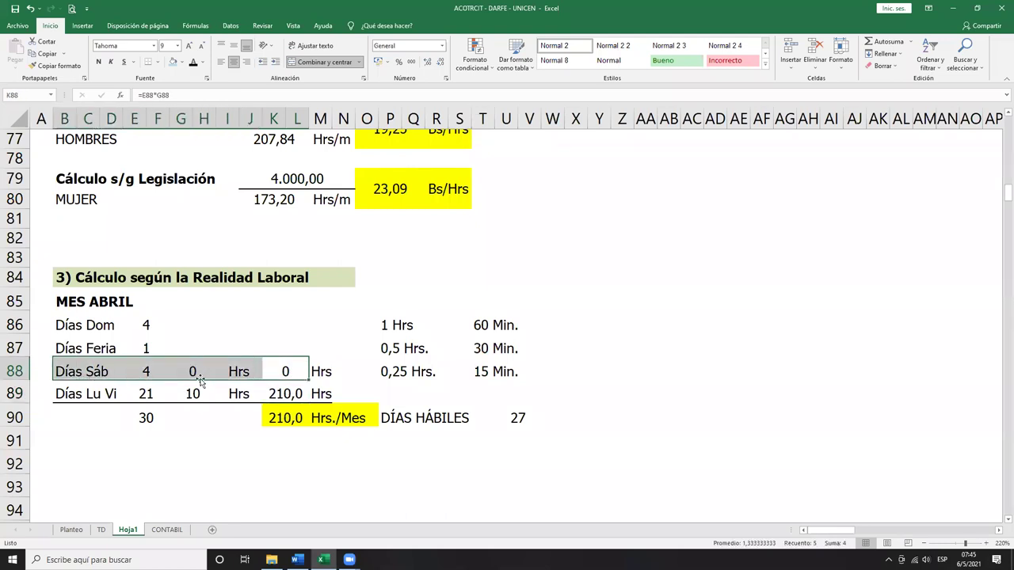
click(240, 372)
drag(283, 414, 357, 416)
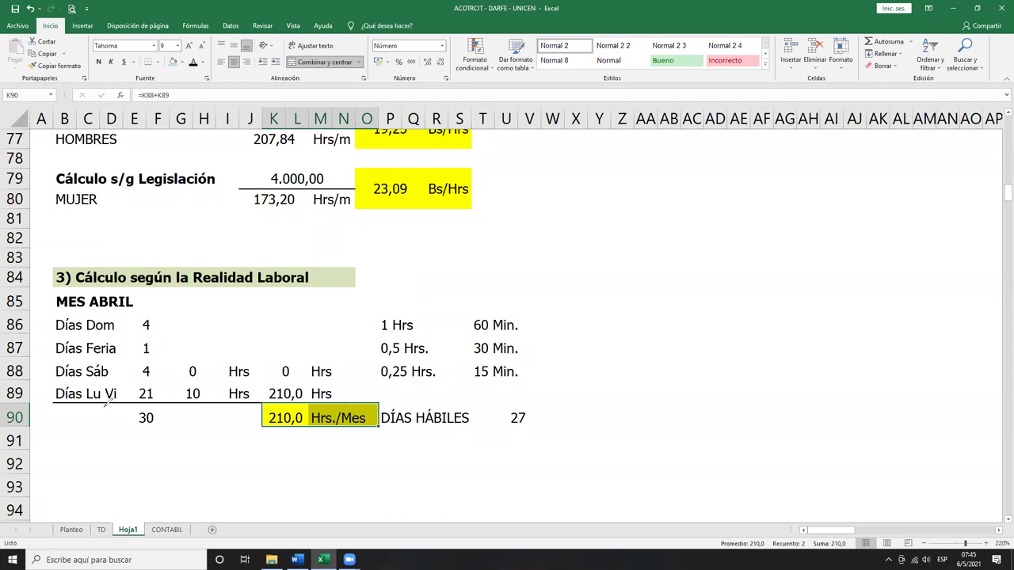
Circle in red the "Días Lu Vi" label with its day count and, separately, its daily hours
mouse_move(117, 409)
mouse_down()
mouse_move(64, 407)
mouse_move(87, 380)
mouse_move(161, 388)
mouse_move(131, 407)
mouse_move(98, 407)
mouse_up()
mouse_move(188, 404)
mouse_down()
mouse_move(198, 381)
mouse_move(209, 403)
mouse_move(181, 382)
mouse_up()
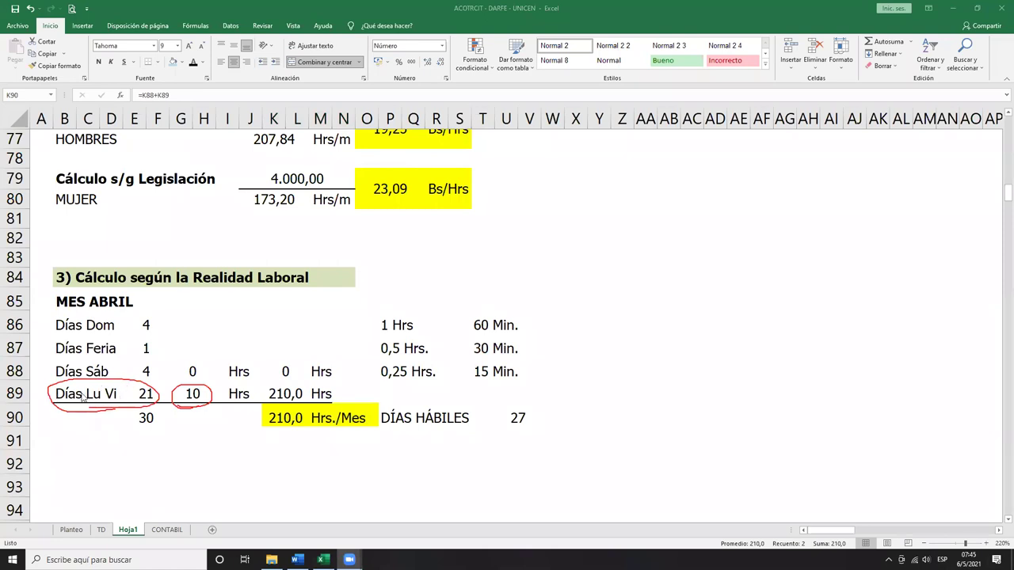
key(Escape)
Set the DÍAS HÁBILES value beside the April table to 21
click(502, 420)
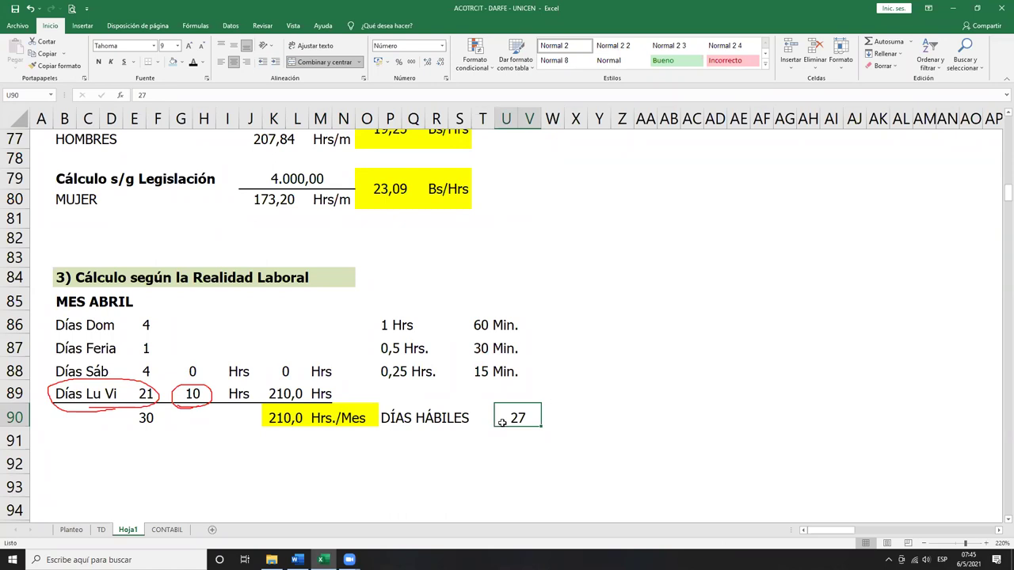
text(21)
key(Return)
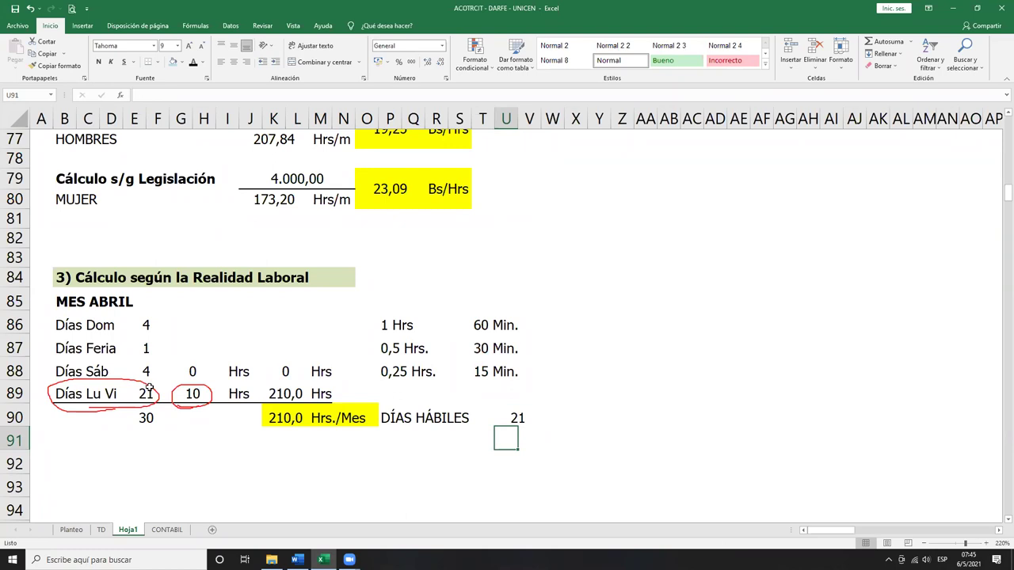
Compare the DÍAS HÁBILES value with the Saturday and Monday-to-Friday day counts
drag(68, 394, 146, 393)
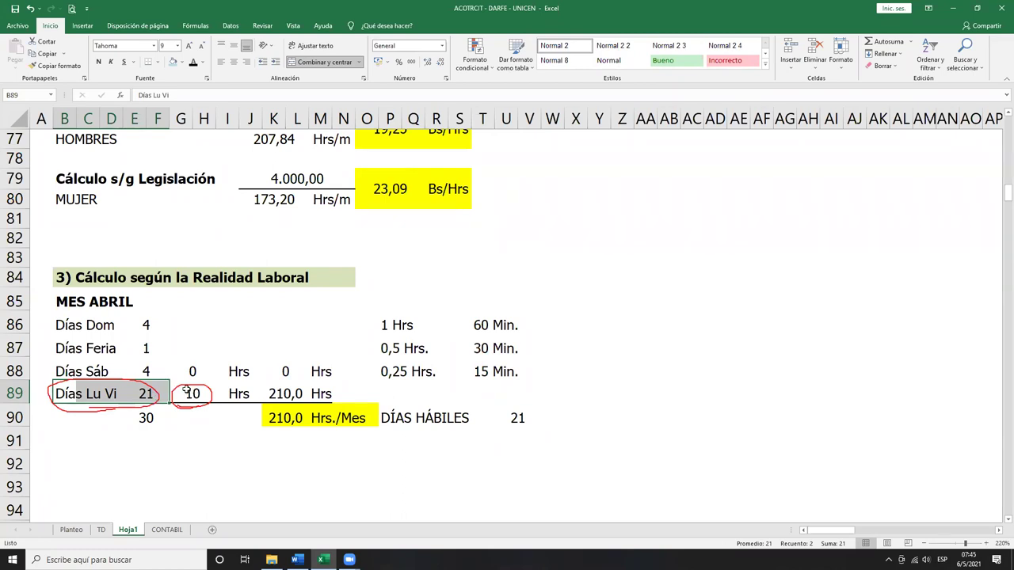
click(515, 418)
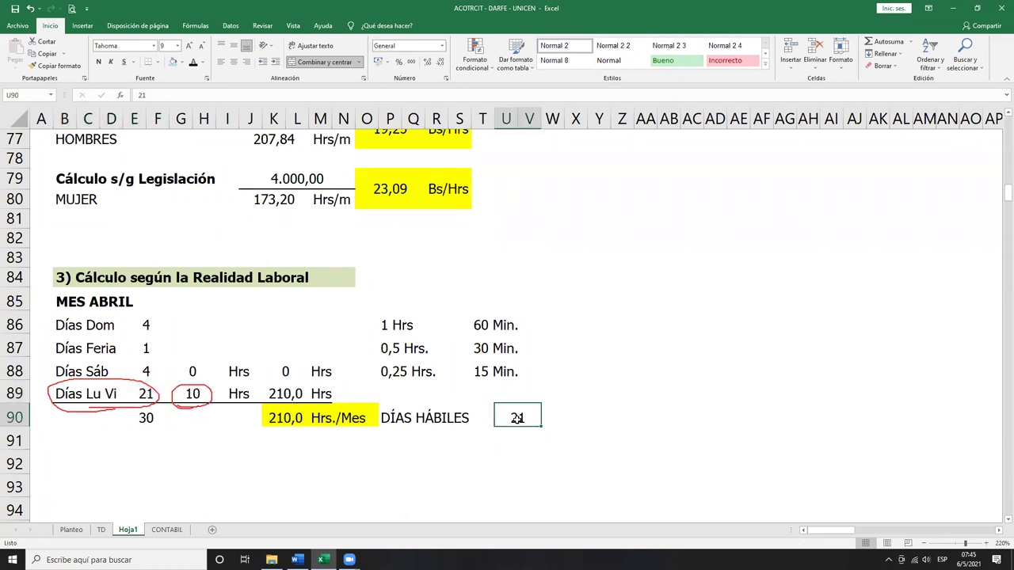
drag(70, 372, 194, 371)
click(193, 372)
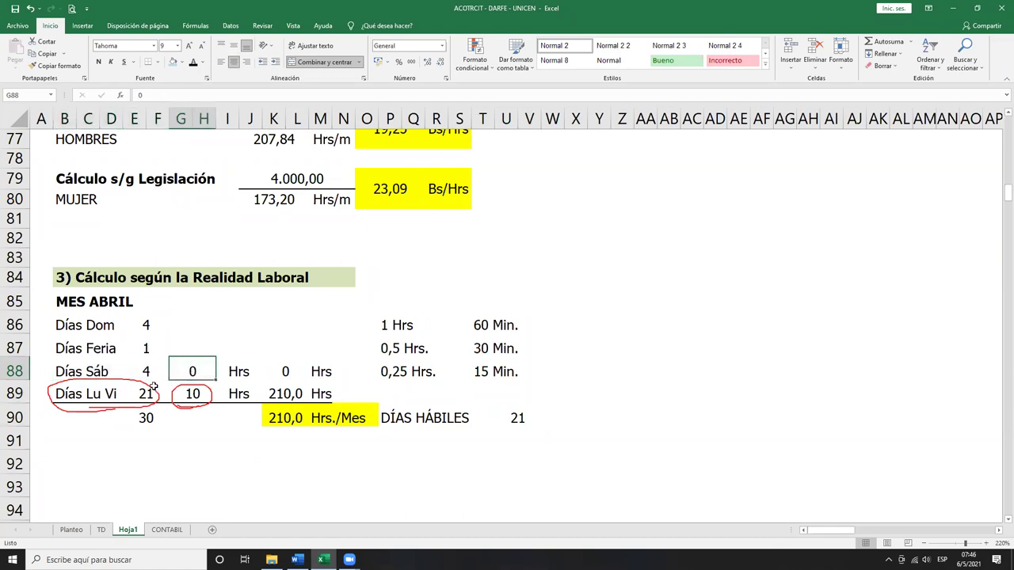
click(148, 369)
drag(148, 369, 148, 394)
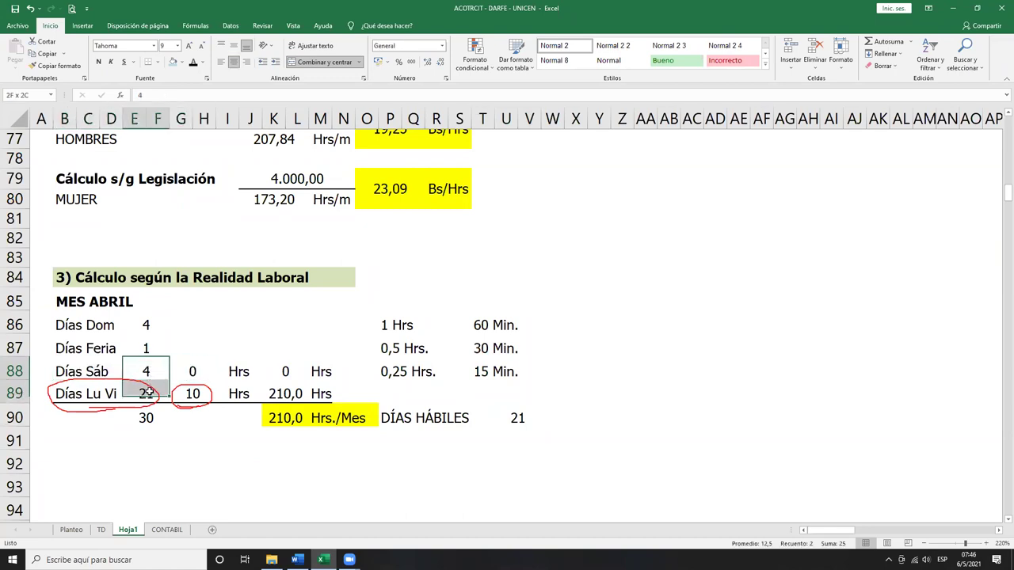
click(499, 419)
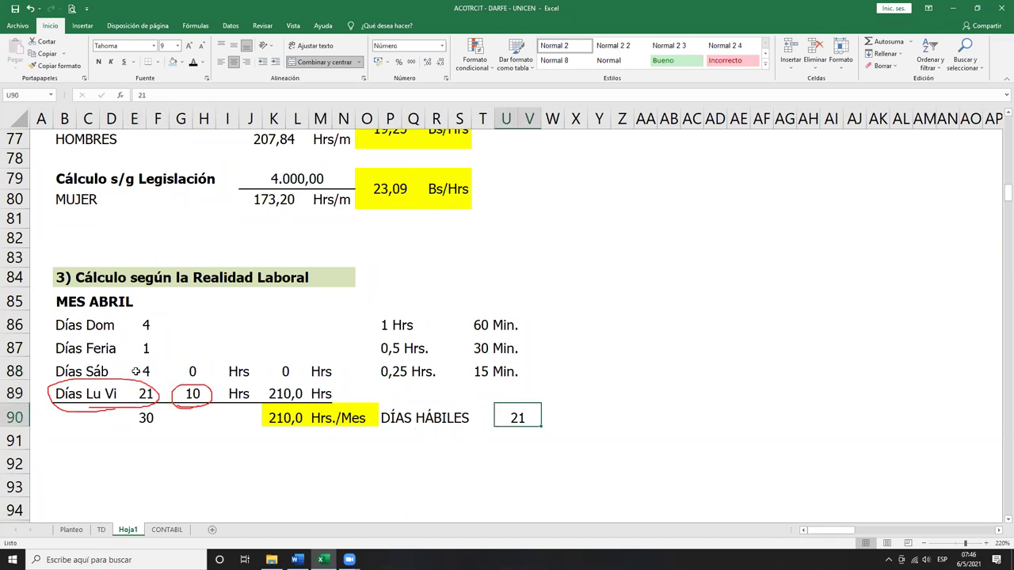
drag(147, 371, 142, 393)
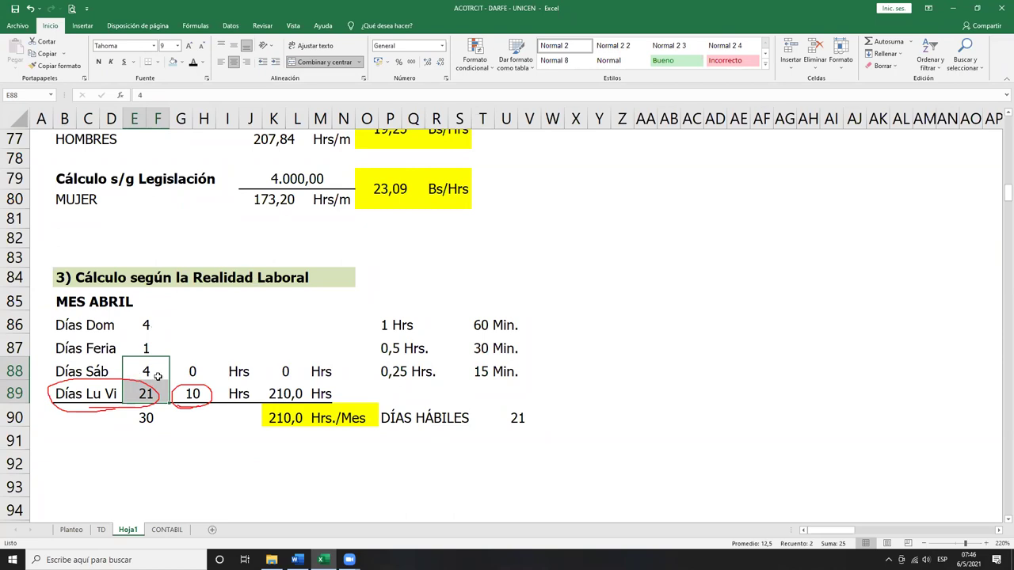
click(158, 376)
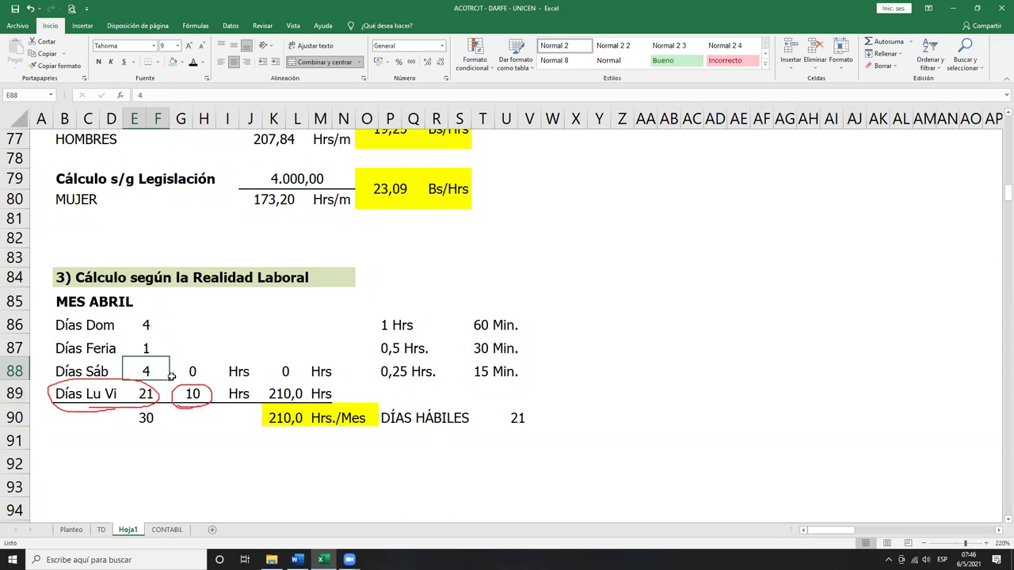
Move the DÍAS HÁBILES label from P90 to Q90, next to its value
click(388, 418)
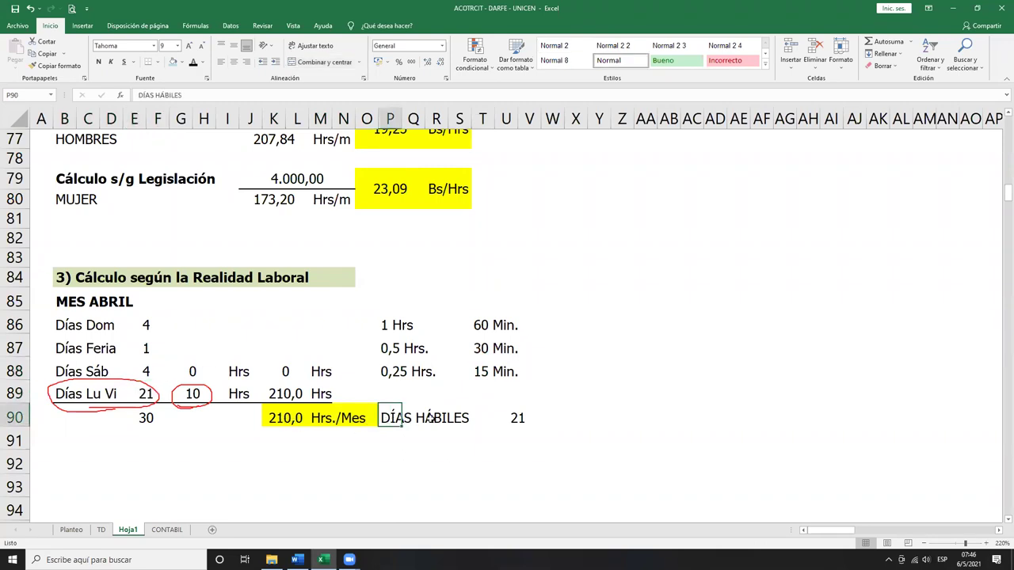
key(ctrl+c)
drag(402, 415, 420, 416)
key(Right)
key(Right)
key(Right)
key(Right)
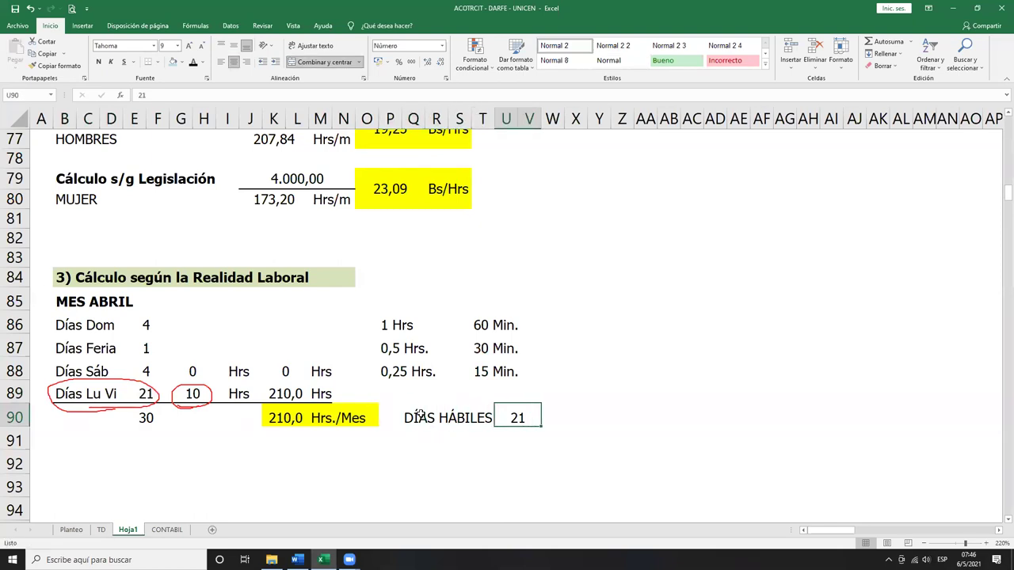
Fill the DÍAS HÁBILES label and its value with yellow
key(shift+Left)
key(shift+Left)
key(shift+Left)
key(shift+Left)
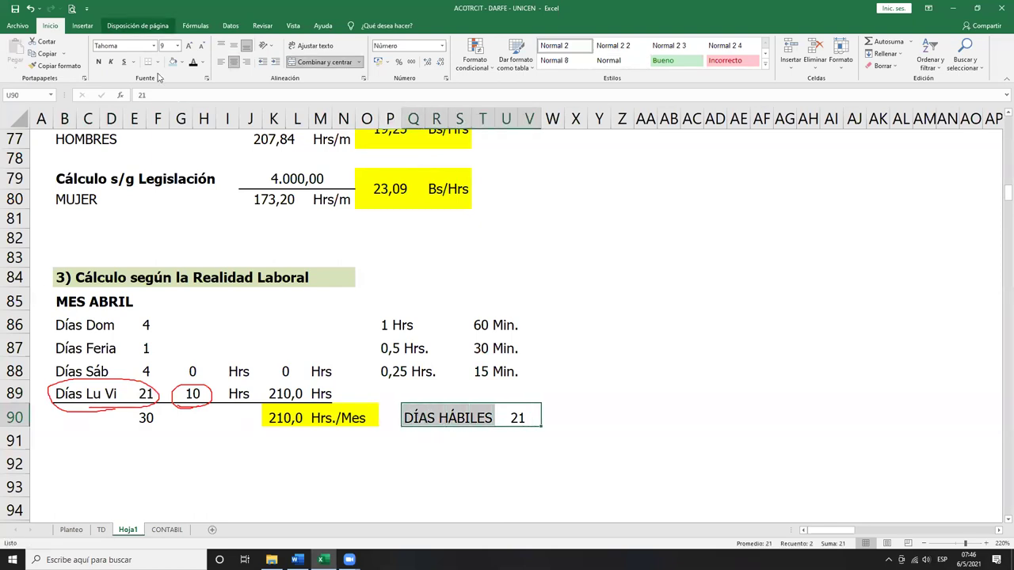
click(184, 63)
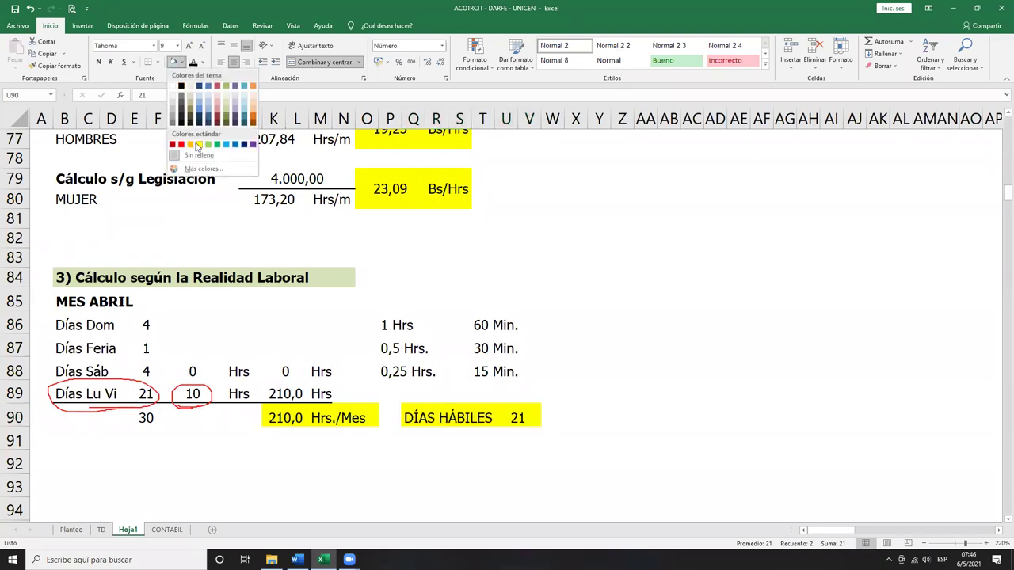
click(198, 144)
click(227, 237)
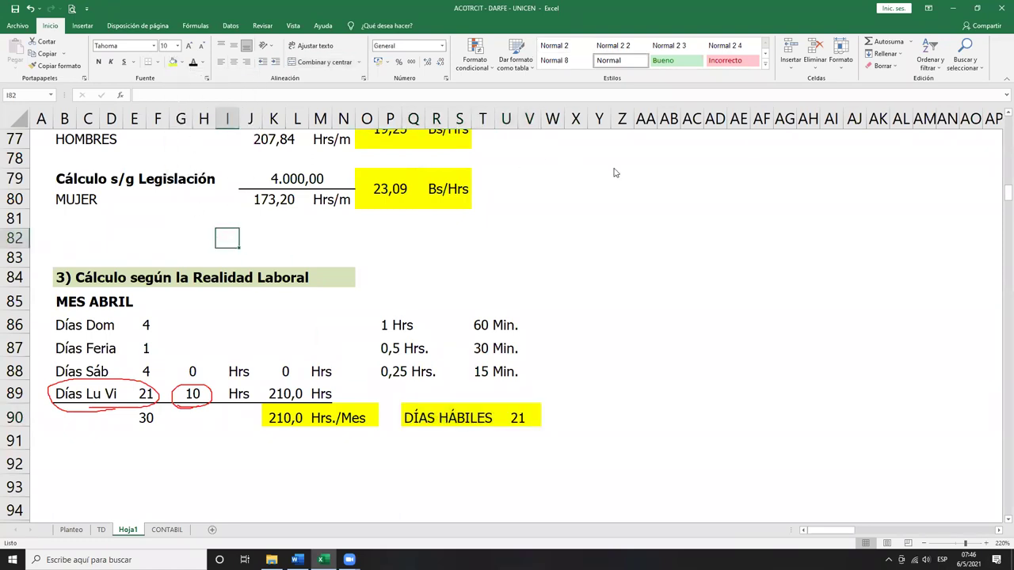
Select the MES ABRIL heading and bring up March 2021 in the system calendar
click(320, 300)
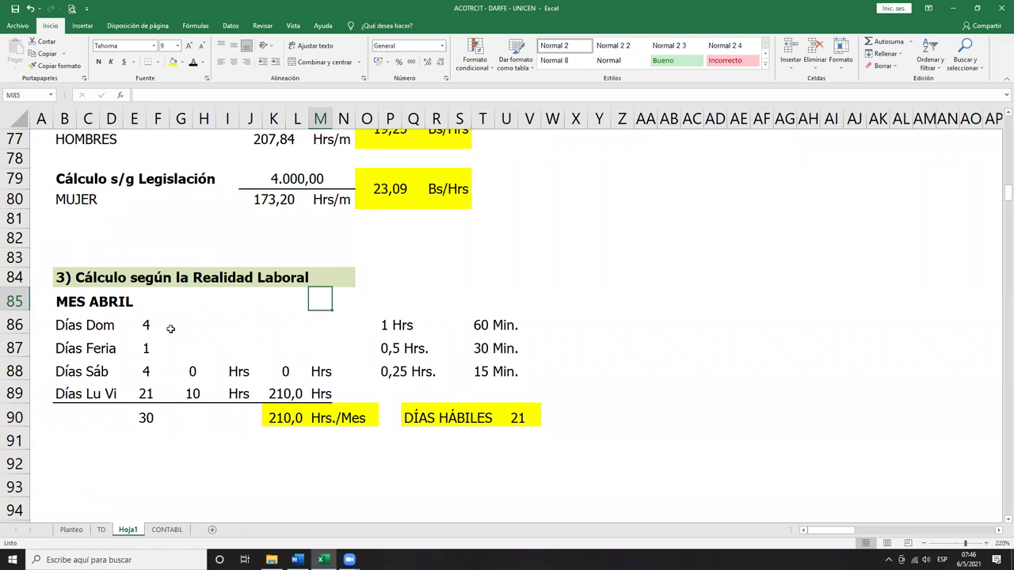
click(76, 304)
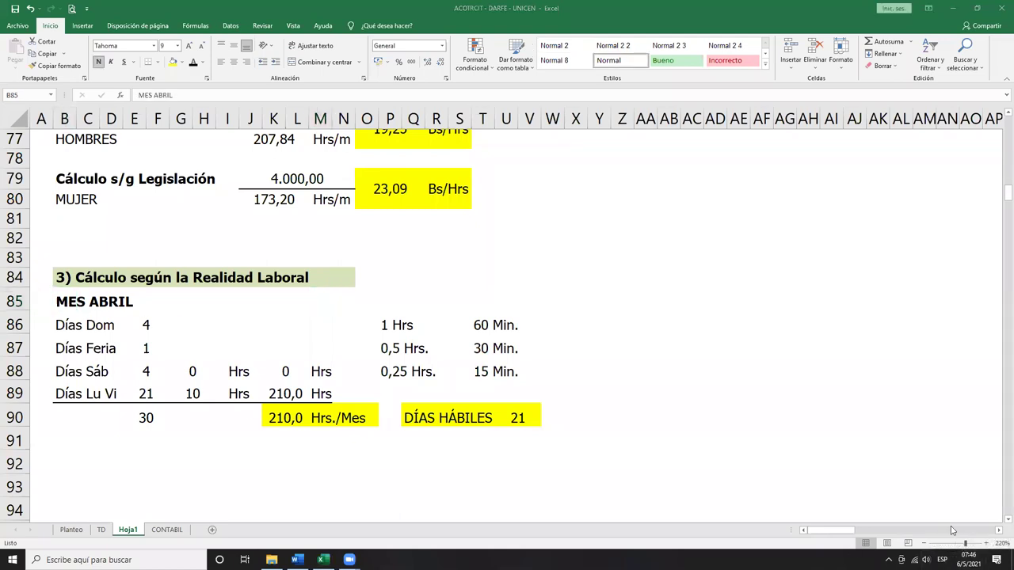
scroll(950, 525, up, 2)
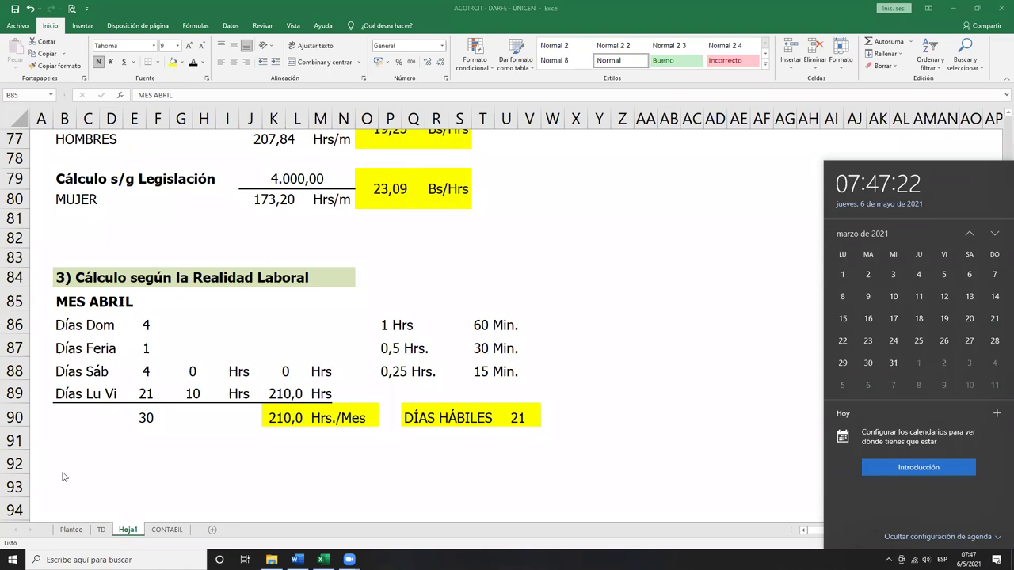
Try March's figures in the April table with 0 holidays and 31 total days, and undo the changes
click(136, 352)
text(0)
key(Return)
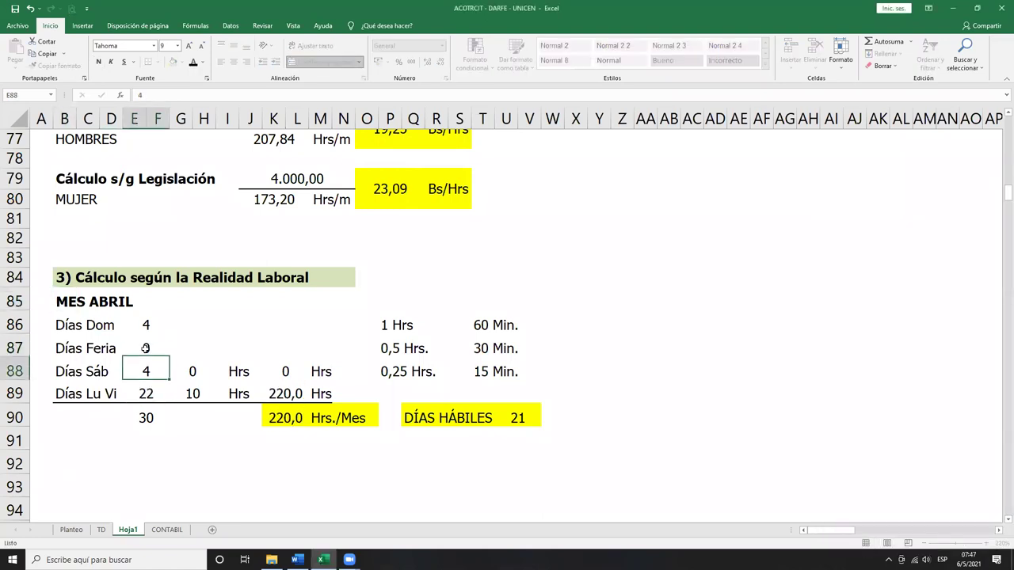
key(Return)
key(Return)
text(31)
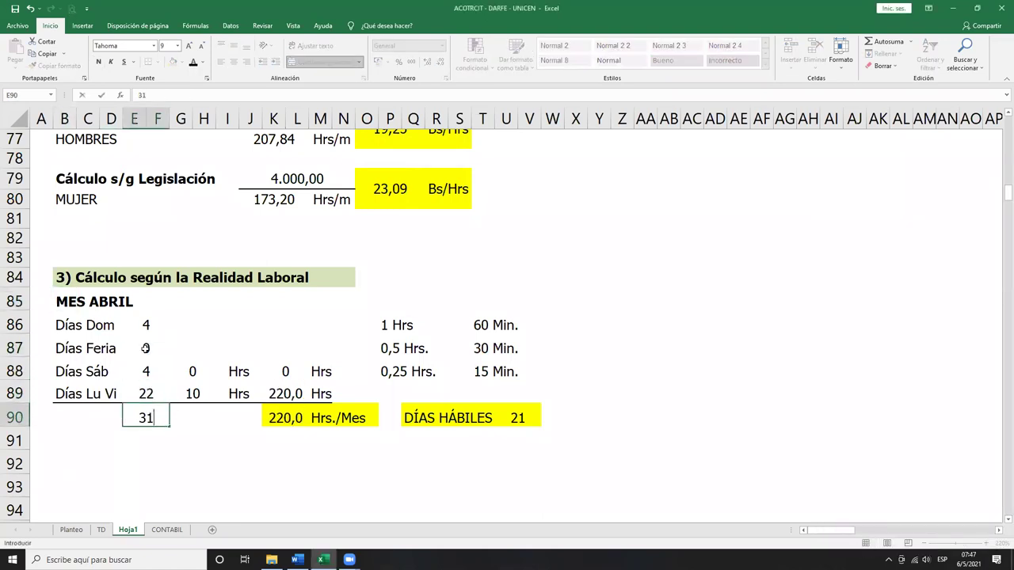
key(Return)
key(Up)
key(Up)
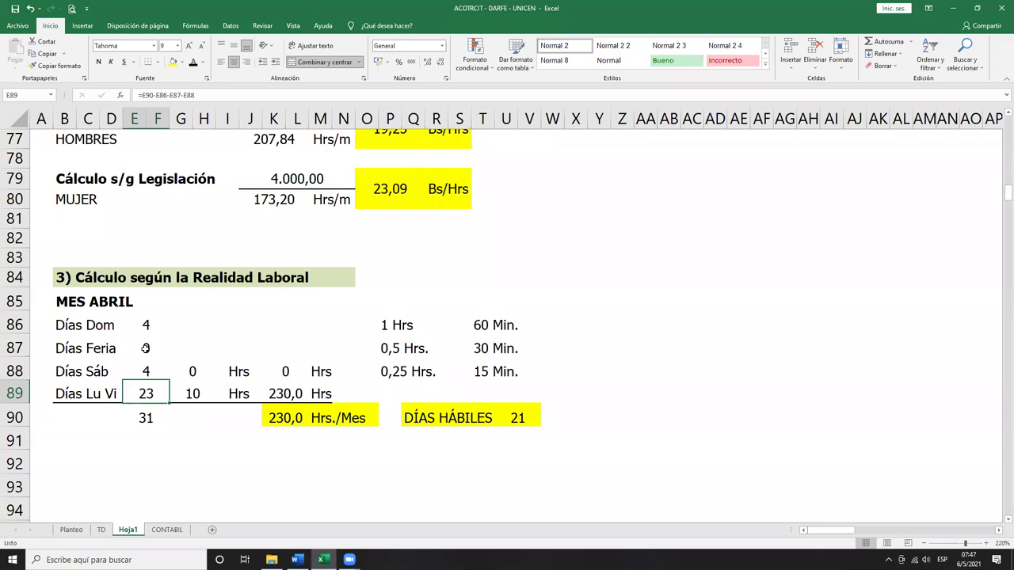
key(ctrl+z)
key(ctrl+z)
key(ctrl+z)
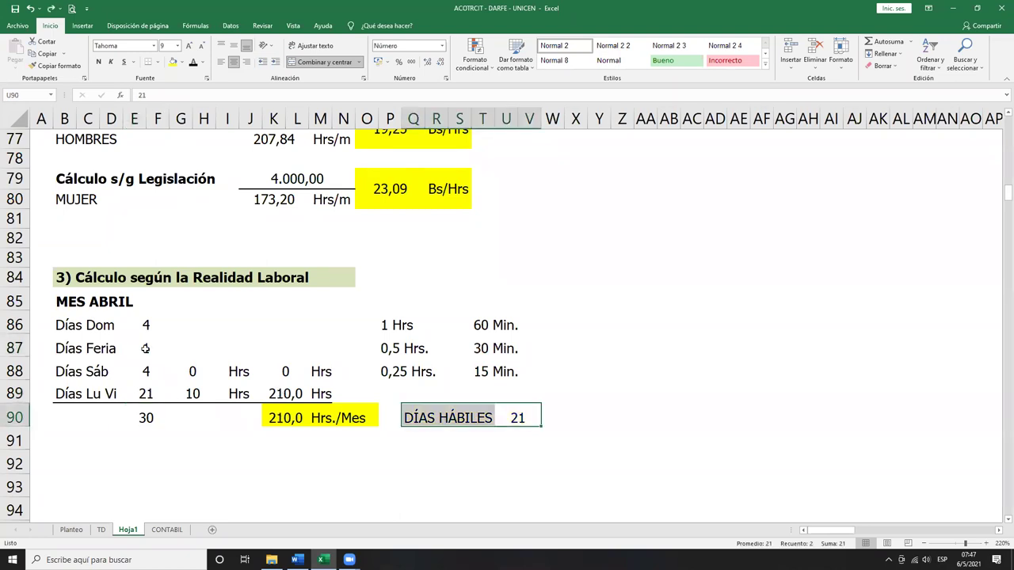
Reapply the yellow fill to the DÍAS HÁBILES label and value
click(173, 61)
click(203, 238)
Review the Saturday and Monday-to-Friday hours that make up the monthly total in the April table
click(300, 389)
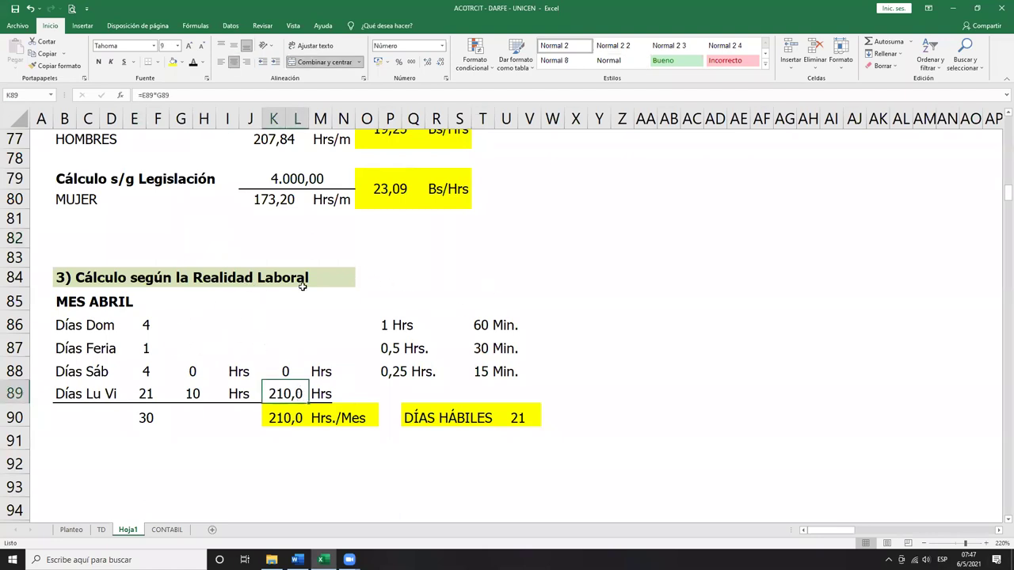
drag(58, 367, 323, 388)
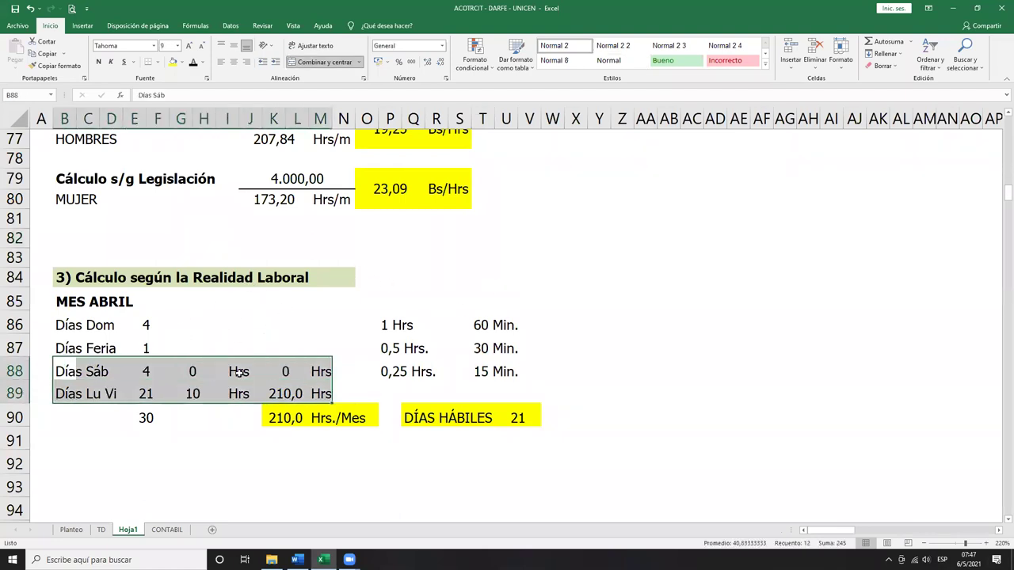
click(286, 419)
shift+click(363, 420)
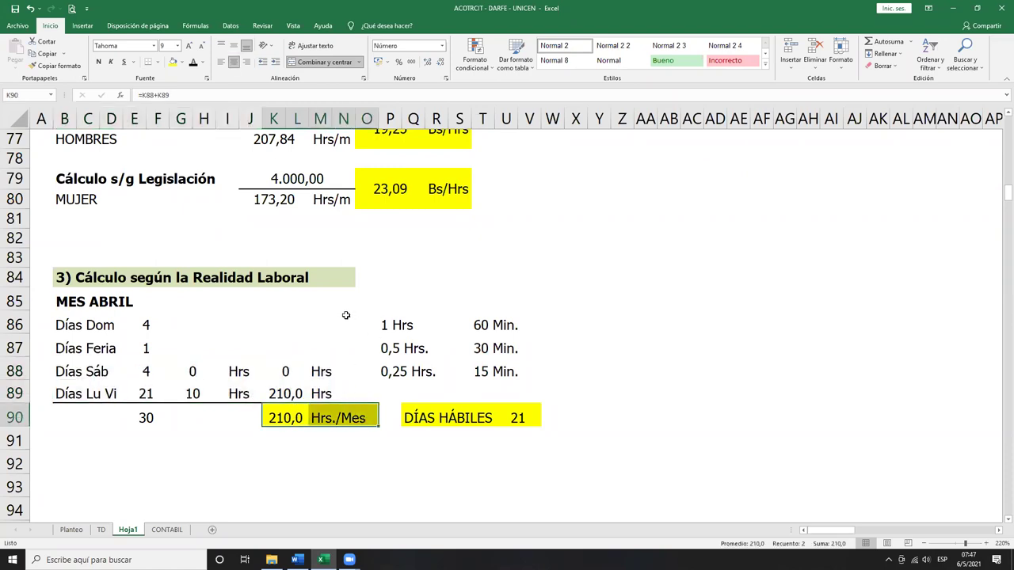
scroll(345, 314, up, 1)
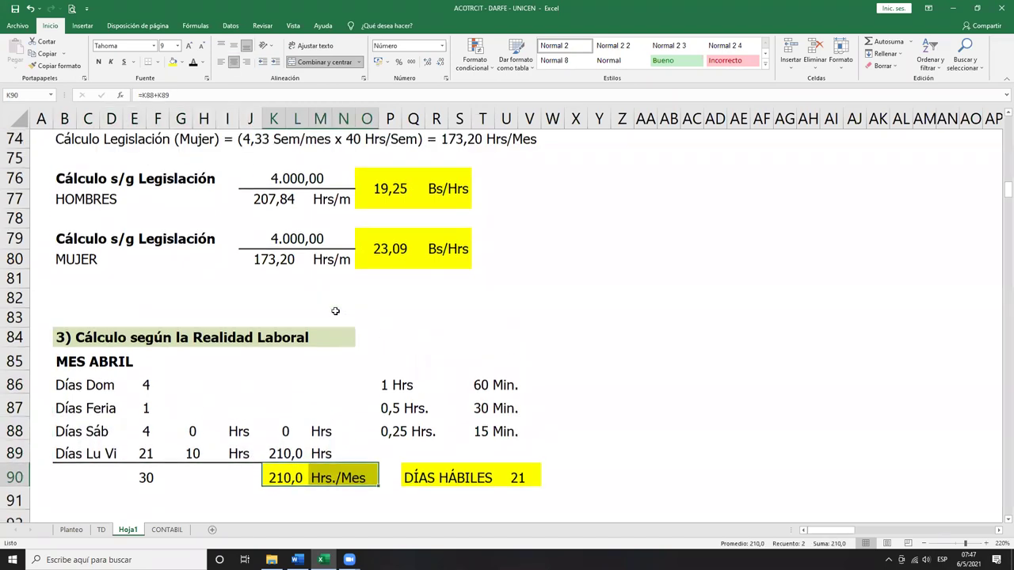
click(307, 343)
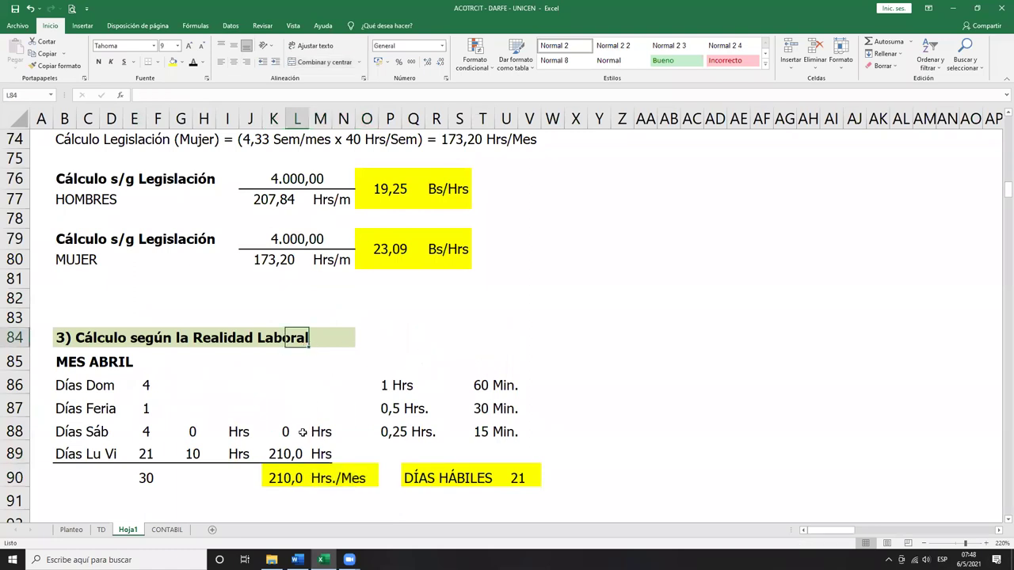
Copy the "1) Cálculo Comercial" block with its daily wage calculation to B92, below the April table
drag(61, 239, 453, 244)
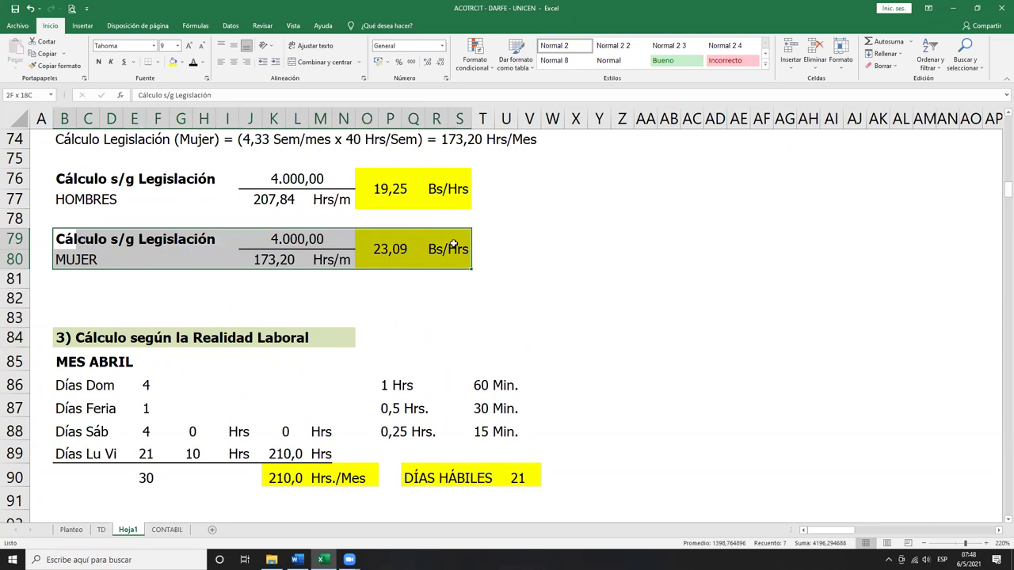
scroll(453, 244, up, 4)
drag(63, 201, 404, 209)
key(ctrl+c)
scroll(351, 223, down, 7)
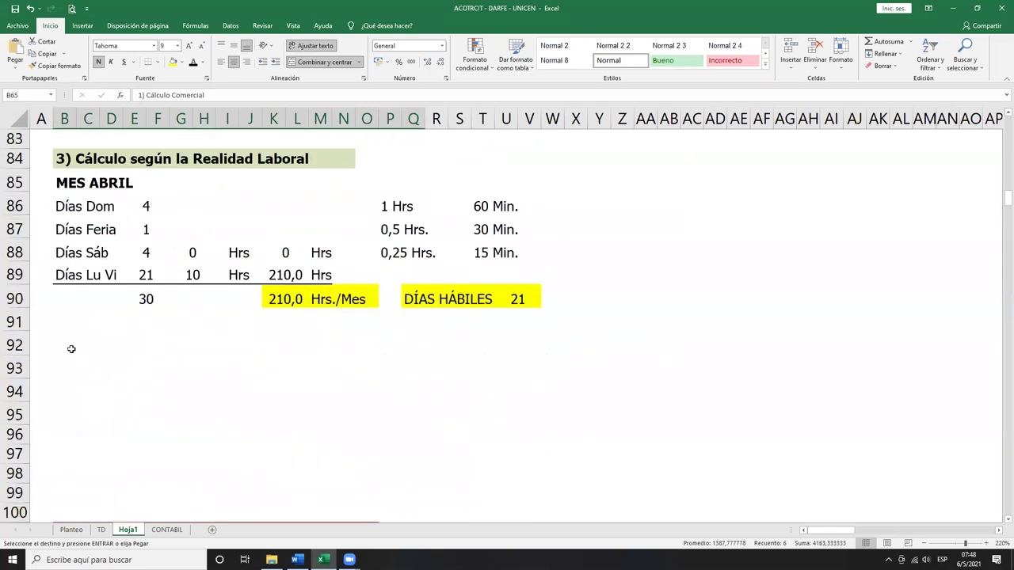
click(68, 342)
key(ctrl+v)
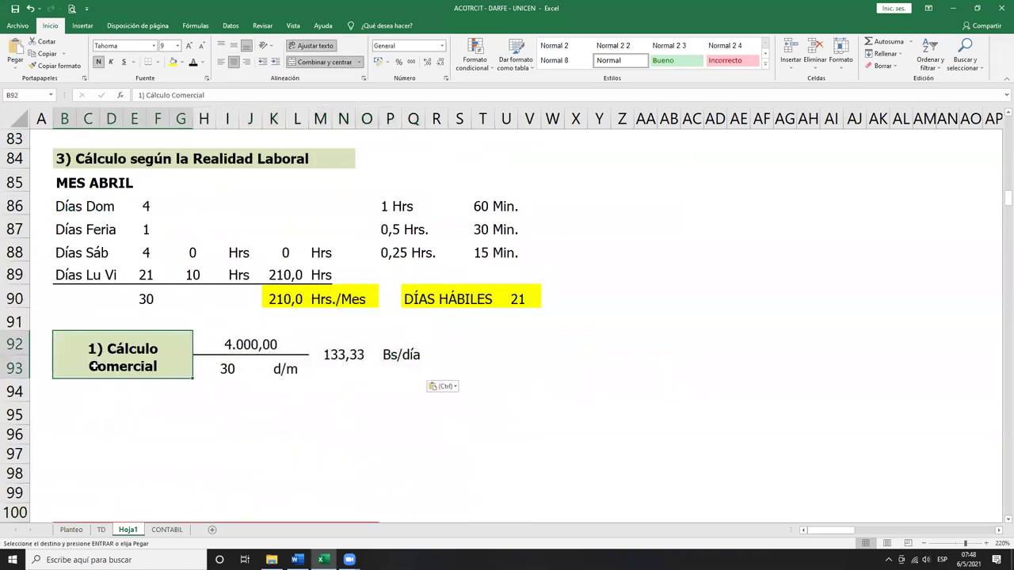
Change the label of the copied block in B92 to "3) Cálculo Realidad Laboral"
key(F2)
key(Left)
key(Left)
key(Left)
key(Home)
key(Delete)
text(3))
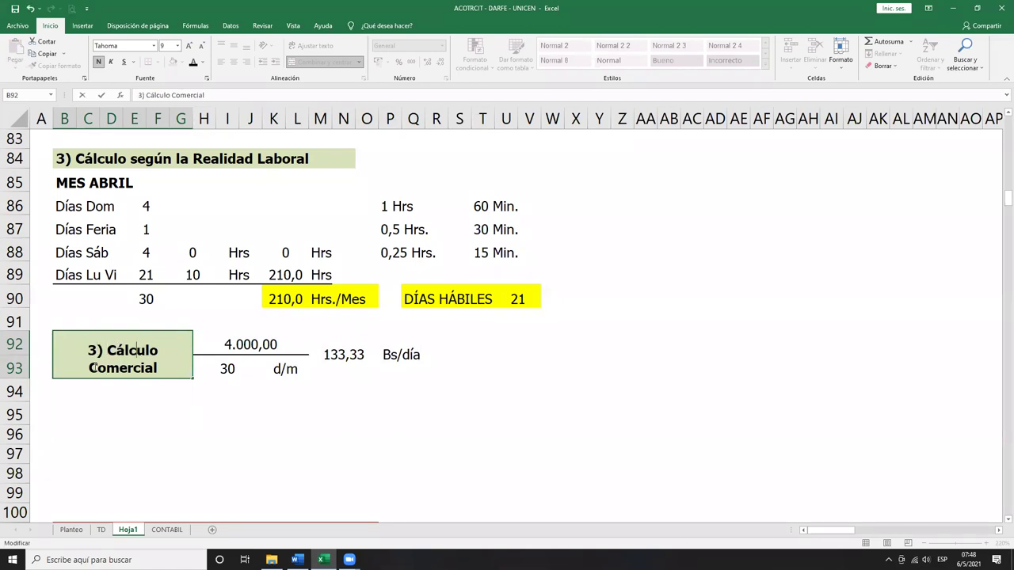
text( Cálculo Realidad La)
text(boral)
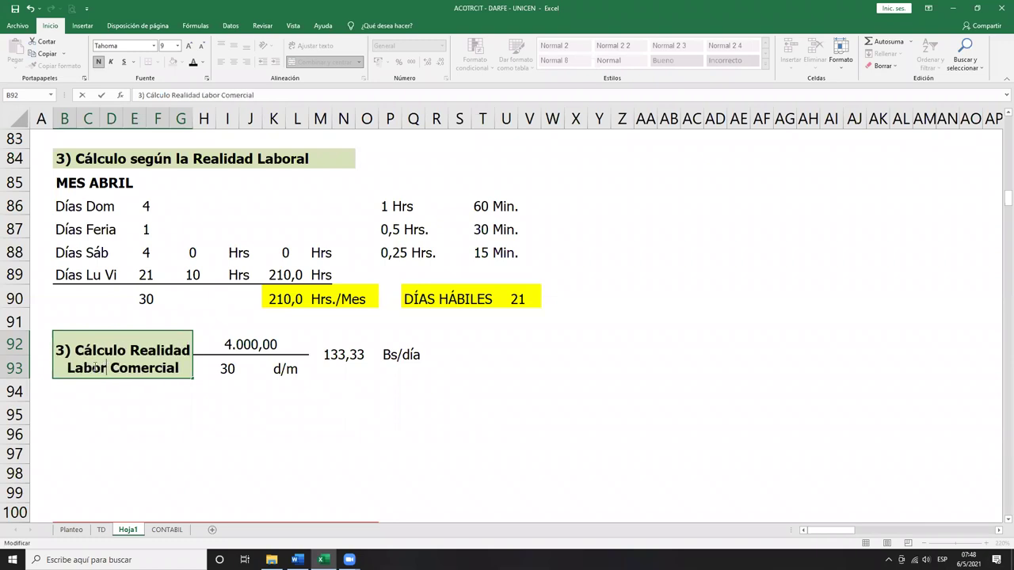
key(Delete)
key(ctrl+Delete)
key(Return)
Set the divisor under 4.000,00 in the Realidad Laboral block to 210 and its unit to Hrs/M
key(Up)
key(Right)
key(Down)
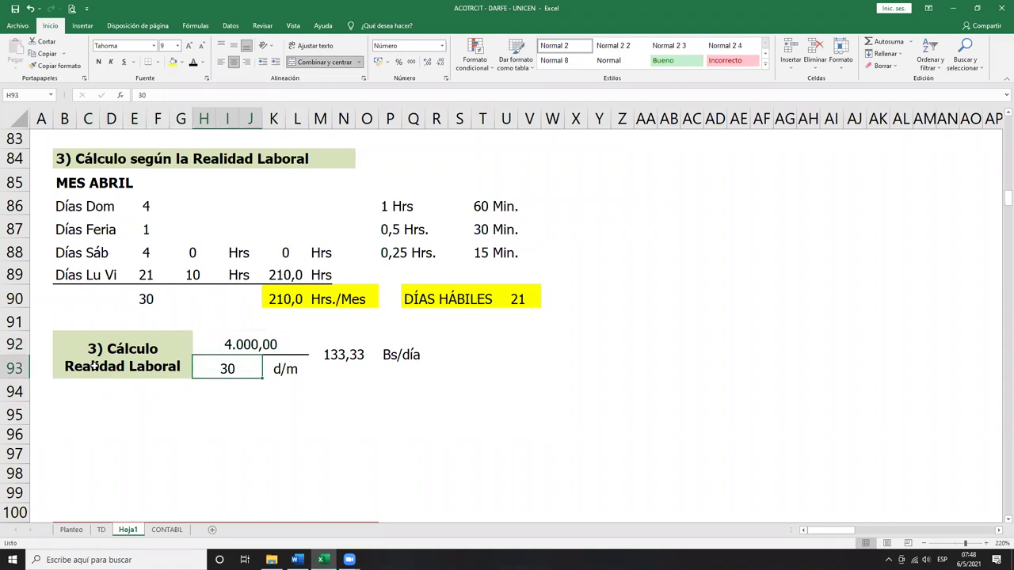
text(210)
key(Right)
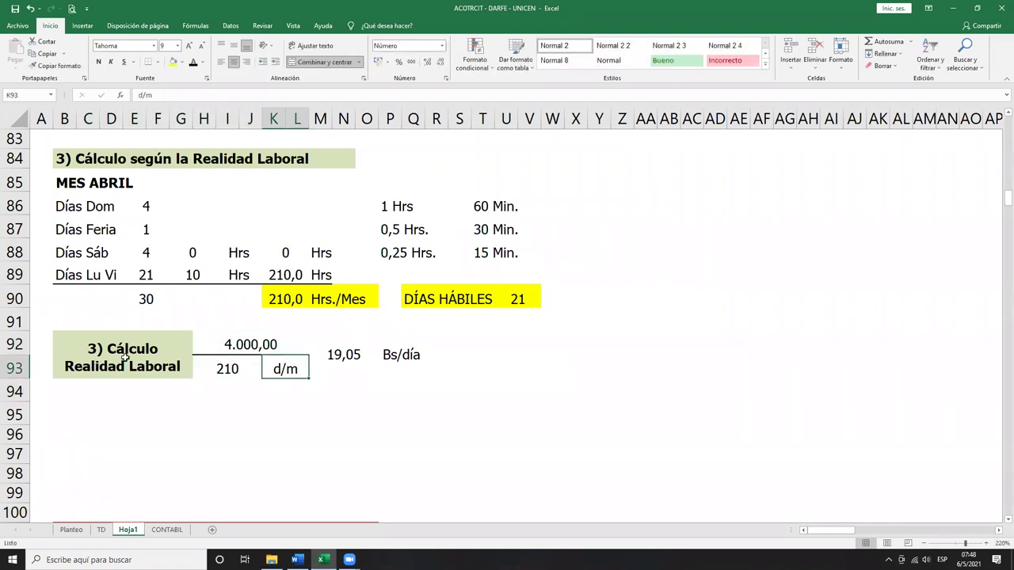
text(Hrs/Mes)
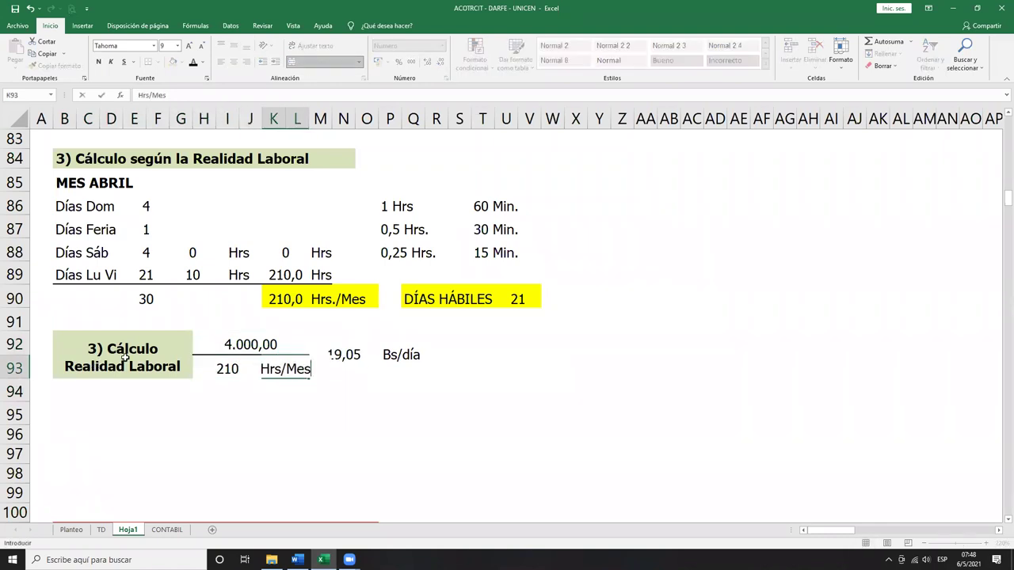
key(Return)
key(Up)
key(shift+Right)
key(alt+o)
key(c)
key(c)
key(Down)
key(Up)
key(Up)
key(Right)
key(Right)
key(Left)
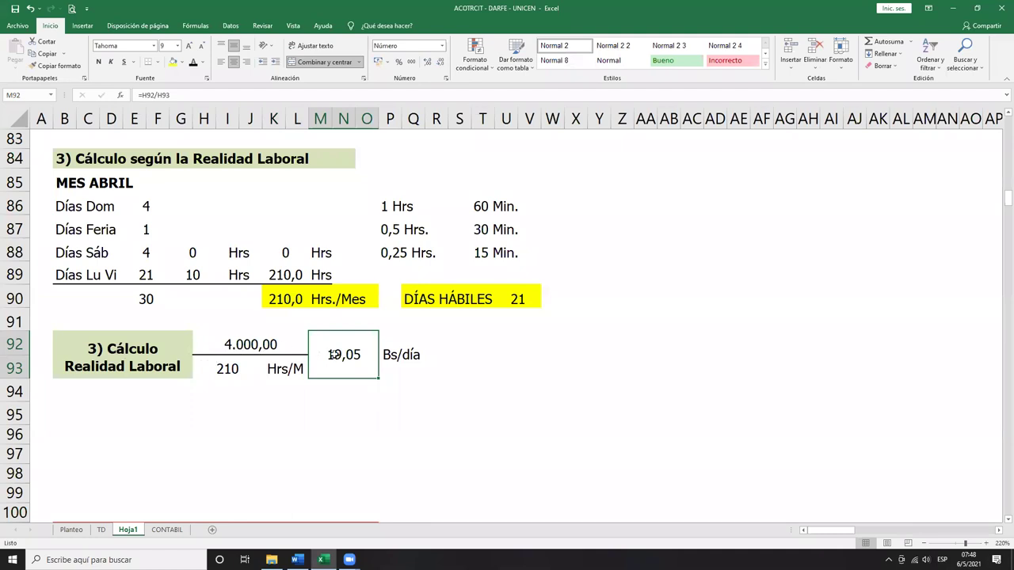
Fill the Realidad Laboral result and its unit cell in yellow, and change the unit to Bs/Hr
drag(341, 355, 399, 355)
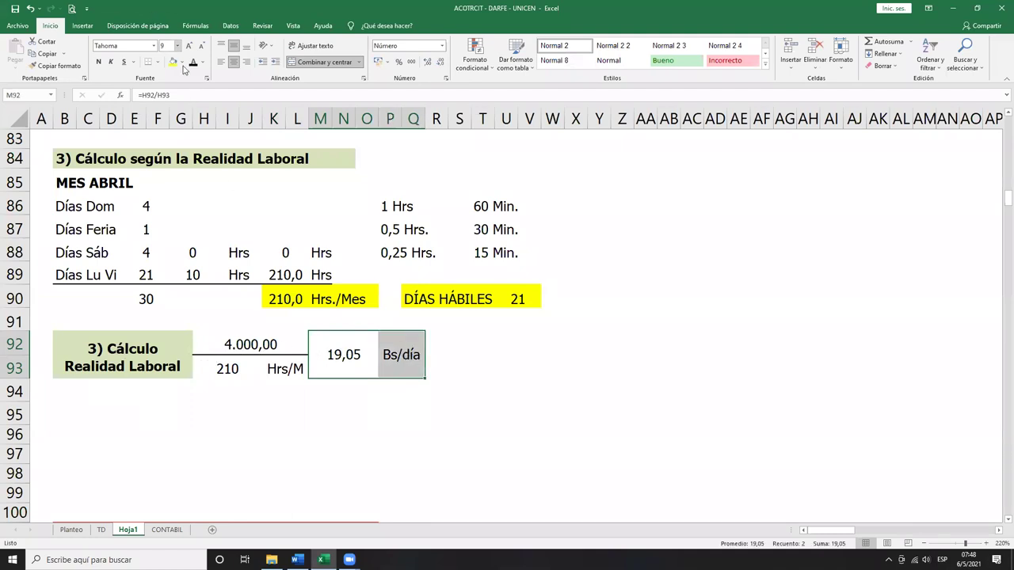
click(172, 62)
click(381, 360)
double_click(381, 367)
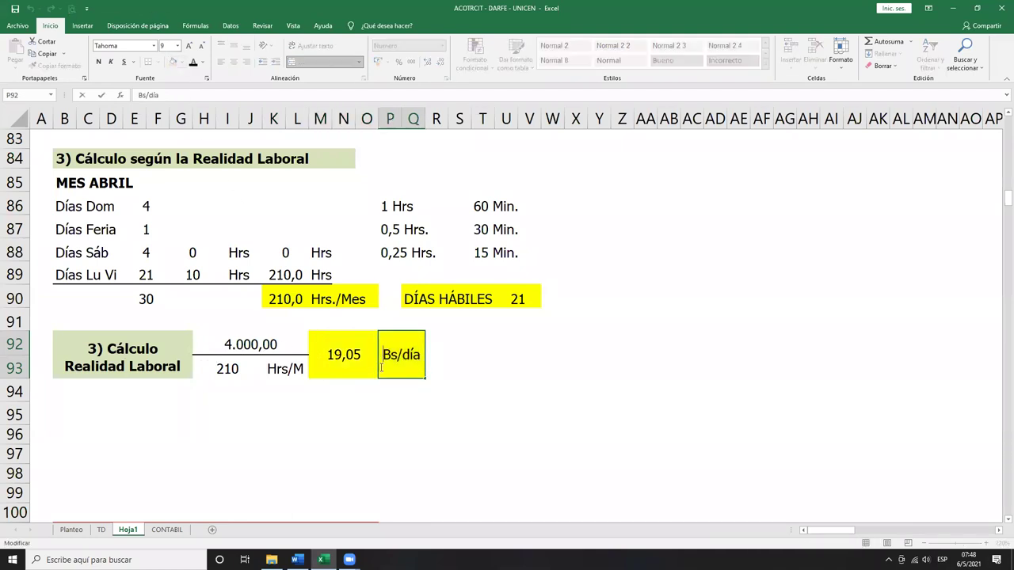
text(Hr)
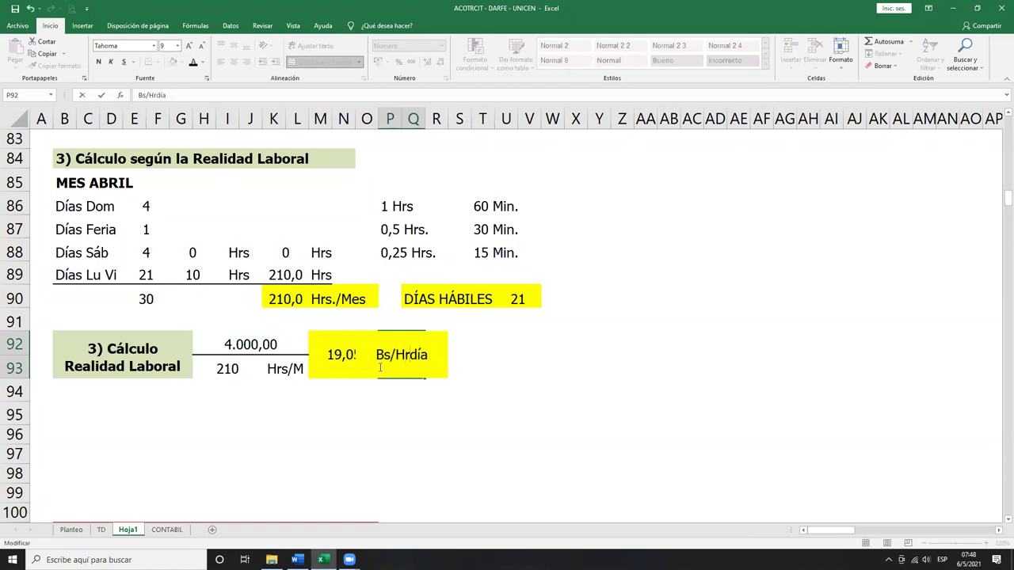
key(Delete)
key(Delete)
key(Delete)
key(Return)
click(411, 389)
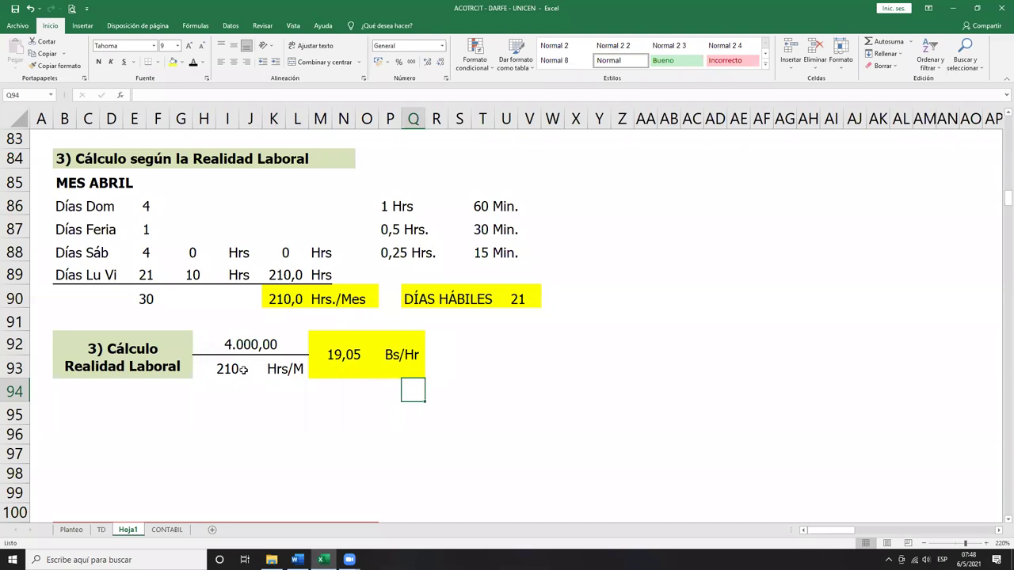
Remove the "3)" prefix from the B92 label so it reads "Cálculo Realidad Laboral"
double_click(111, 348)
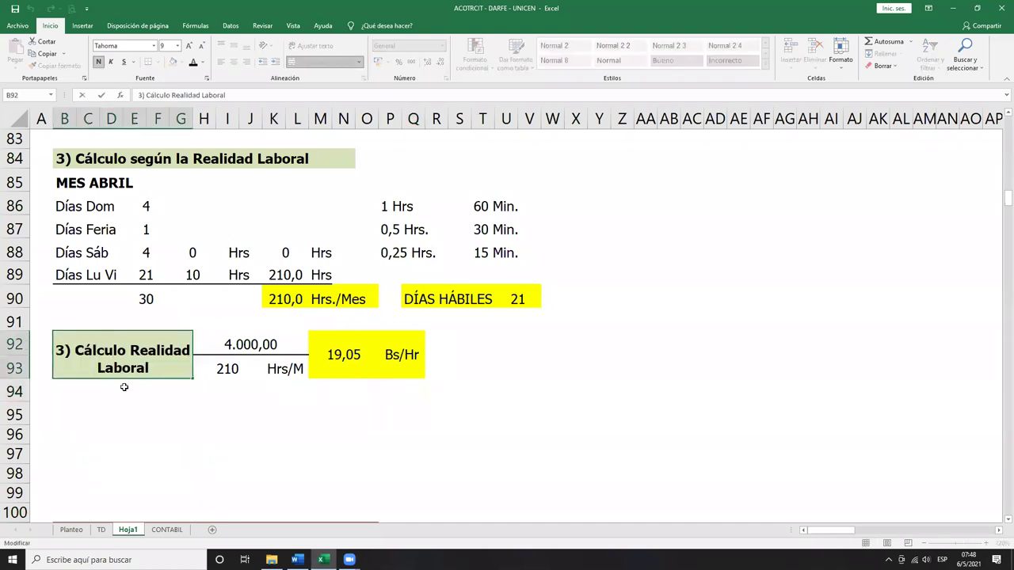
key(BackSpace)
key(BackSpace)
key(BackSpace)
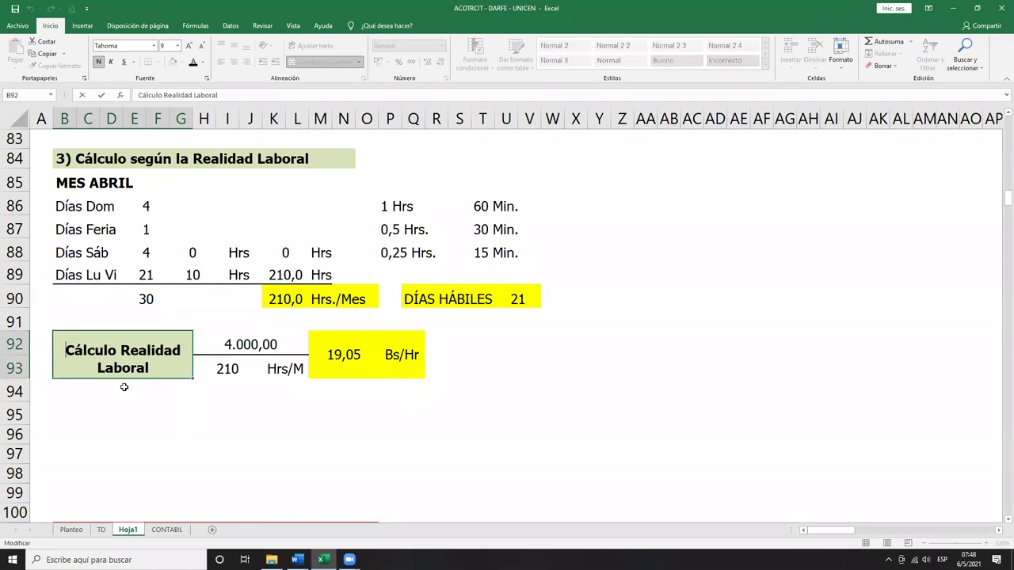
key(Return)
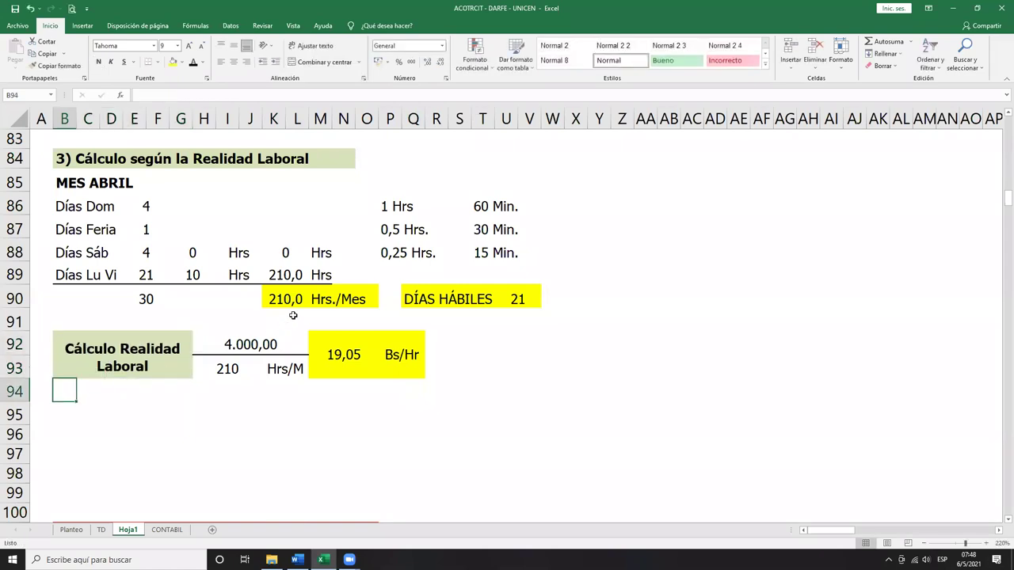
Examine the wage, the monthly hours and the hourly result formula in the Cálculo Realidad Laboral block
click(257, 360)
click(369, 342)
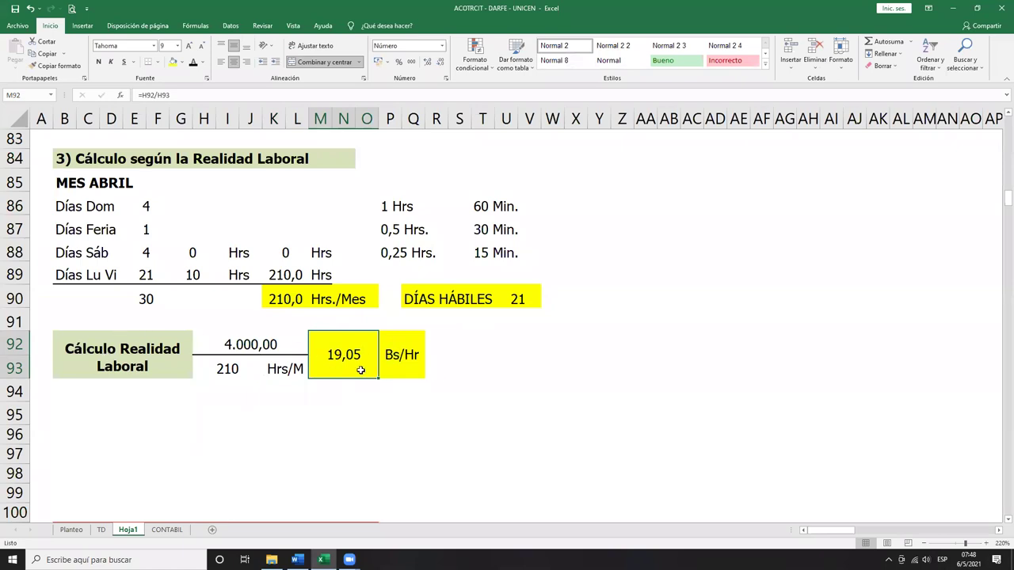
drag(172, 367, 181, 347)
click(250, 343)
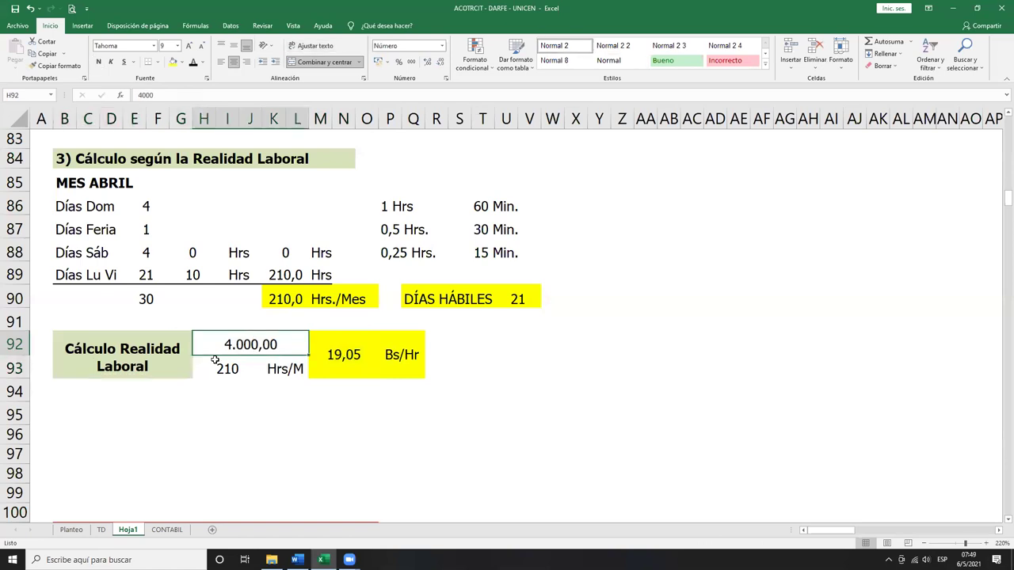
click(233, 368)
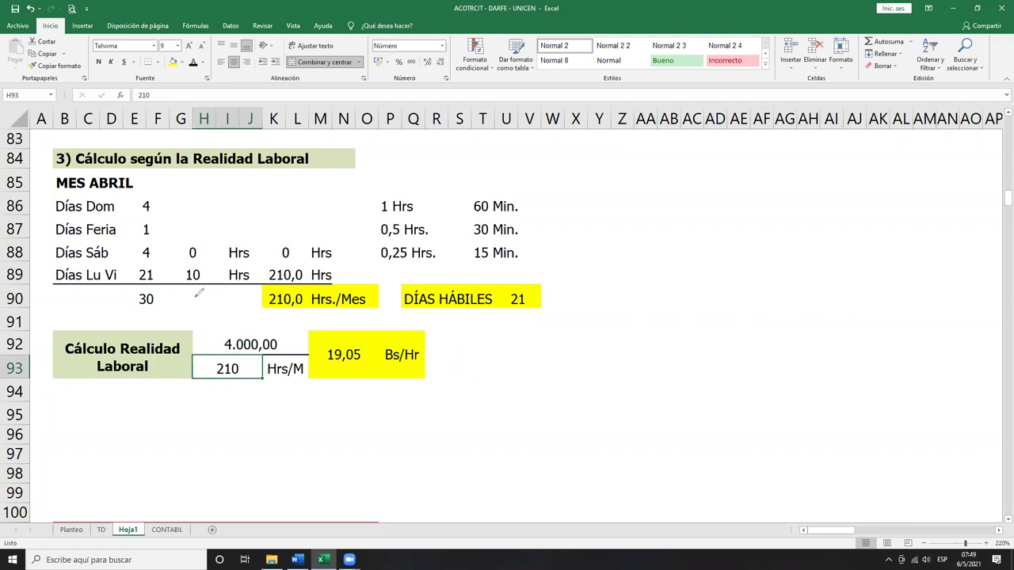
Annotate the 10 daily hours with a circle and an arrow to the 210 divisor, and handwrite "1 Falta" above the table
mouse_move(195, 297)
mouse_down()
mouse_move(202, 262)
mouse_move(219, 275)
mouse_move(186, 290)
mouse_move(213, 365)
mouse_move(201, 373)
mouse_up()
drag(241, 192, 248, 212)
drag(266, 179, 289, 177)
mouse_move(267, 184)
mouse_down()
mouse_move(266, 208)
mouse_move(275, 190)
mouse_up()
mouse_move(278, 184)
mouse_down()
mouse_move(293, 208)
mouse_move(305, 206)
mouse_up()
mouse_move(312, 187)
mouse_down()
mouse_move(323, 186)
mouse_move(319, 207)
mouse_move(331, 208)
mouse_up()
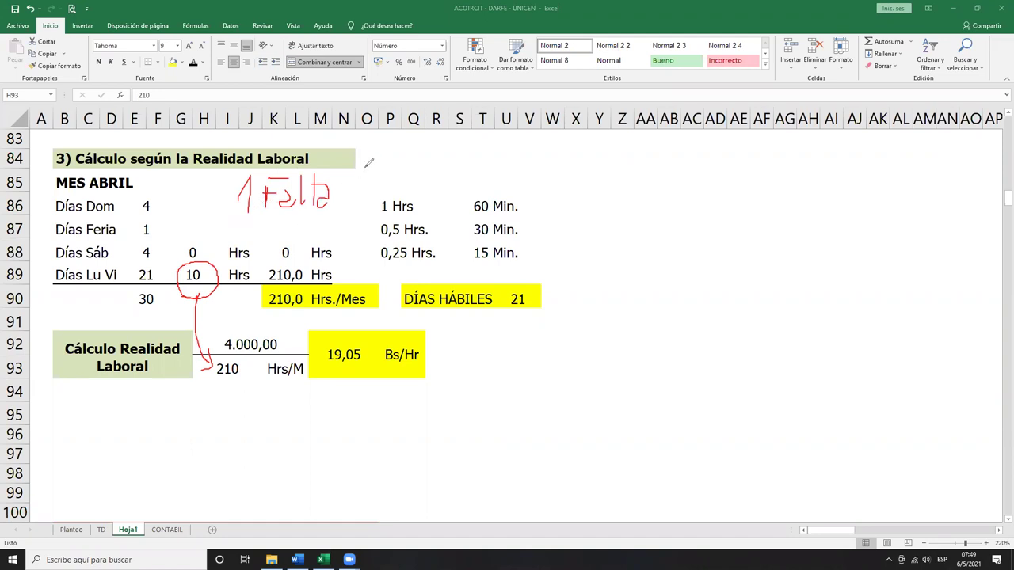
Draw a question mark beside Hrs./Mes and link the circled 210,0 monthly total to the 210 divisor with an arrow
drag(372, 279, 371, 314)
click(370, 322)
mouse_move(289, 304)
mouse_down()
mouse_move(279, 318)
mouse_move(268, 305)
mouse_move(304, 283)
mouse_move(304, 311)
mouse_move(279, 350)
mouse_move(252, 361)
mouse_move(258, 373)
mouse_up()
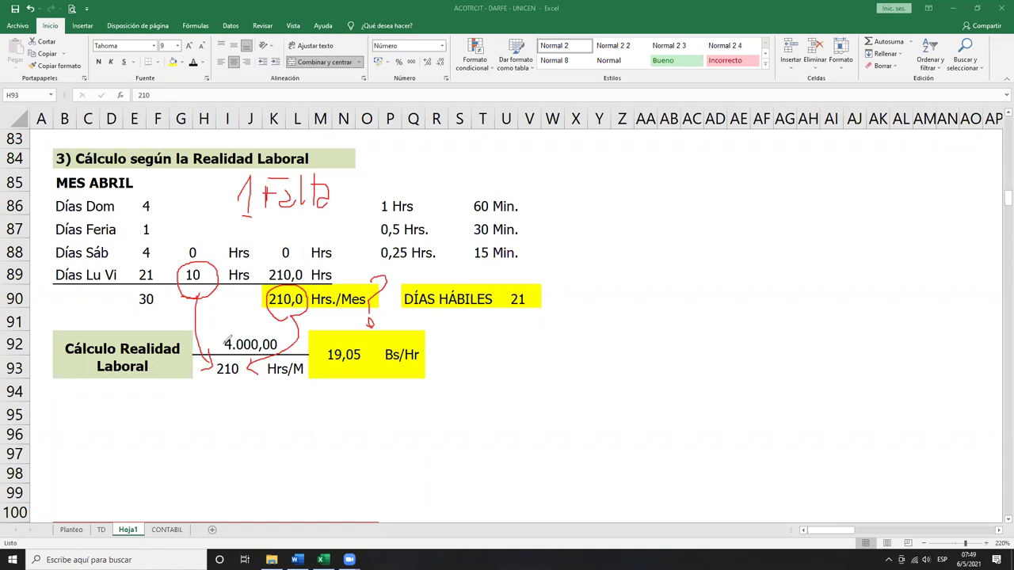
Circle the 4.000,00 wage and handwrite "H.B." above it
mouse_move(224, 345)
mouse_down()
mouse_move(248, 321)
mouse_move(283, 331)
mouse_move(273, 352)
mouse_move(229, 346)
mouse_up()
drag(215, 309, 227, 317)
mouse_move(226, 310)
mouse_down()
mouse_move(225, 324)
mouse_move(252, 304)
mouse_move(262, 319)
mouse_up()
click(230, 320)
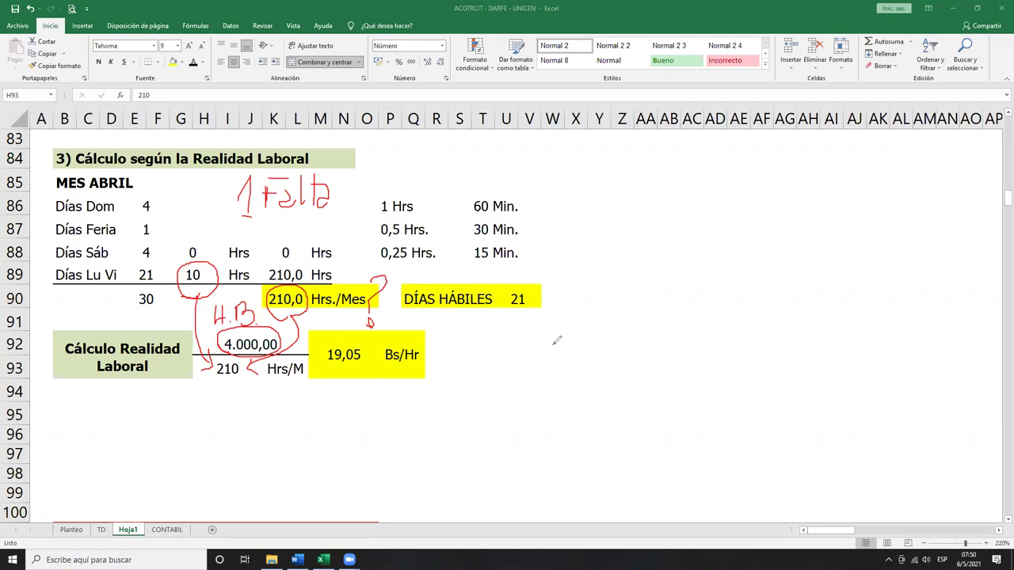
Mark the hourly rate with a tick and draw an arrow to a handwritten "Descto", and clear all the drawings
mouse_move(515, 344)
mouse_down()
mouse_move(722, 338)
mouse_move(705, 369)
mouse_up()
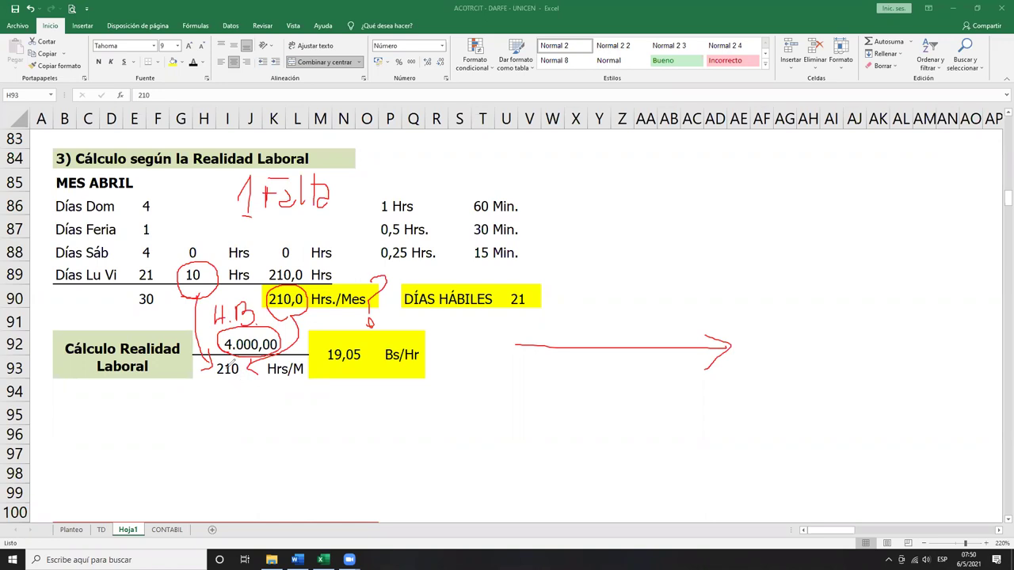
drag(356, 354, 413, 326)
mouse_move(738, 269)
mouse_down()
mouse_move(736, 311)
mouse_move(764, 290)
mouse_move(758, 300)
mouse_move(796, 309)
mouse_move(790, 282)
mouse_move(813, 287)
mouse_move(817, 309)
mouse_move(808, 287)
mouse_up()
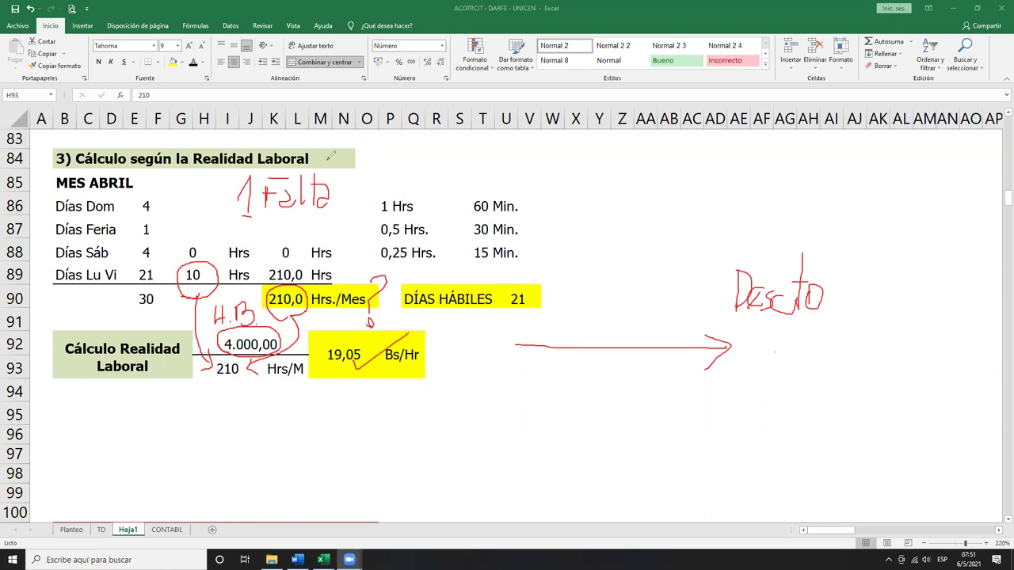
click(604, 163)
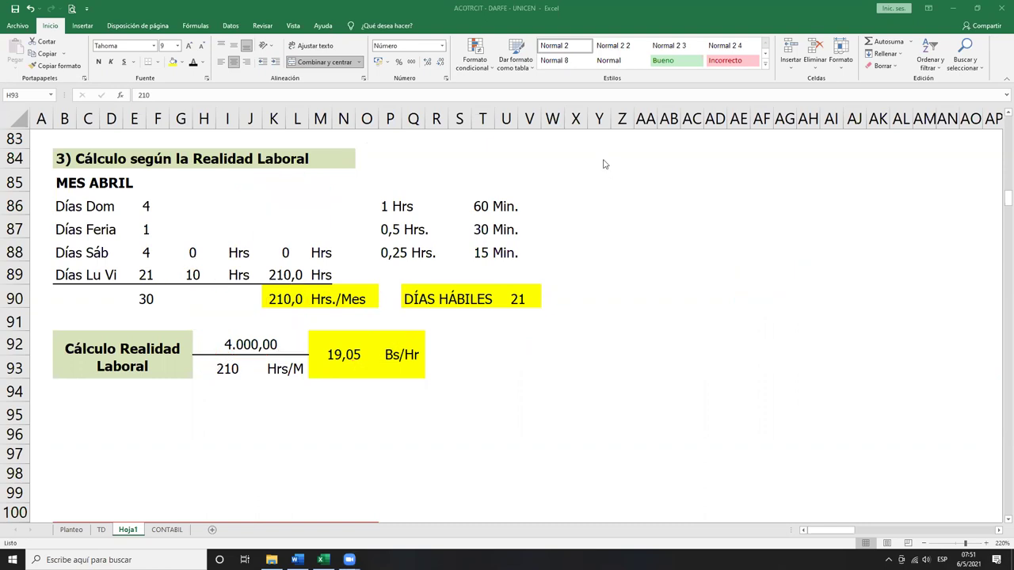
scroll(277, 257, up, 5)
scroll(277, 262, down, 3)
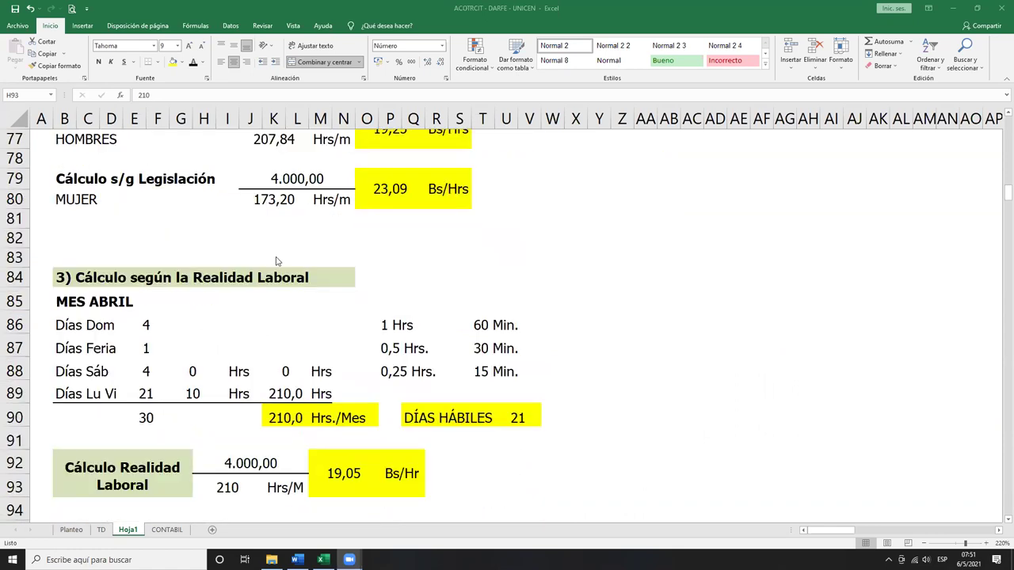
scroll(156, 312, down, 1)
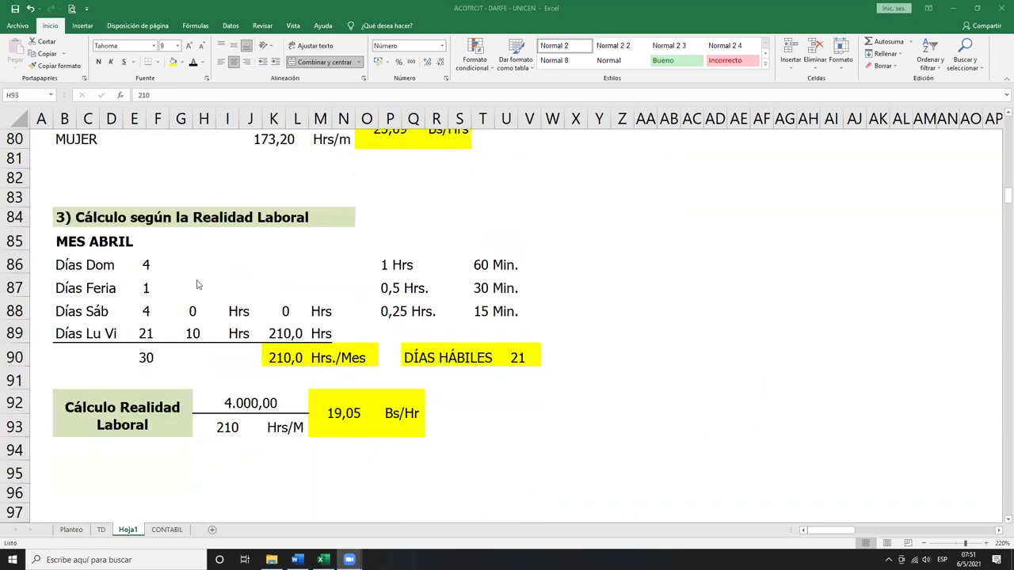